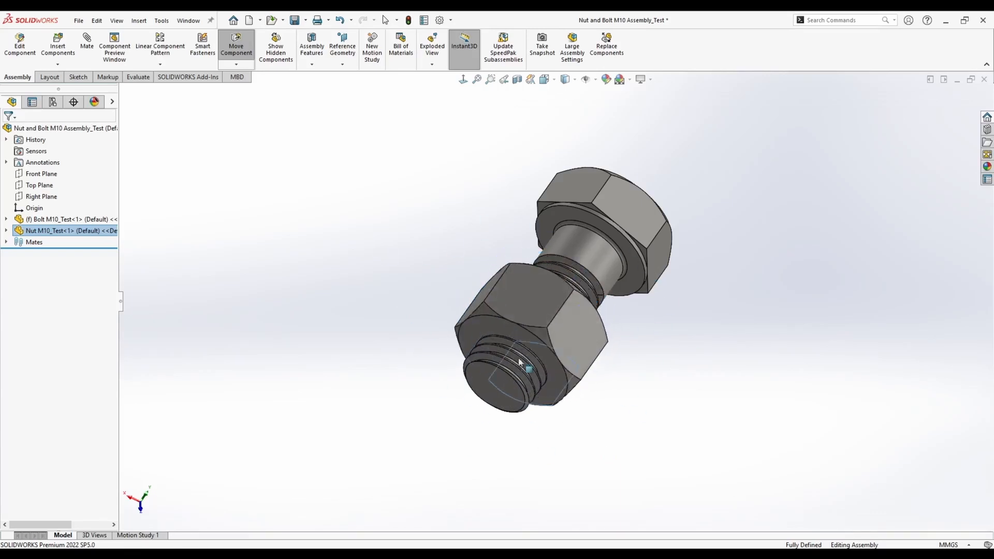
Leave the component move in the assembly and create a new part document.
key("Escape")
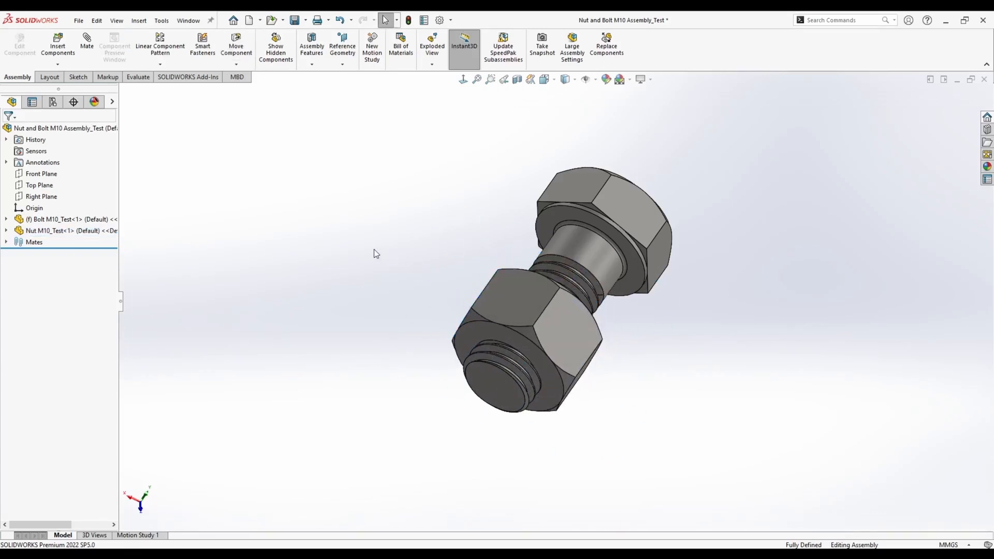
left_click(249, 21)
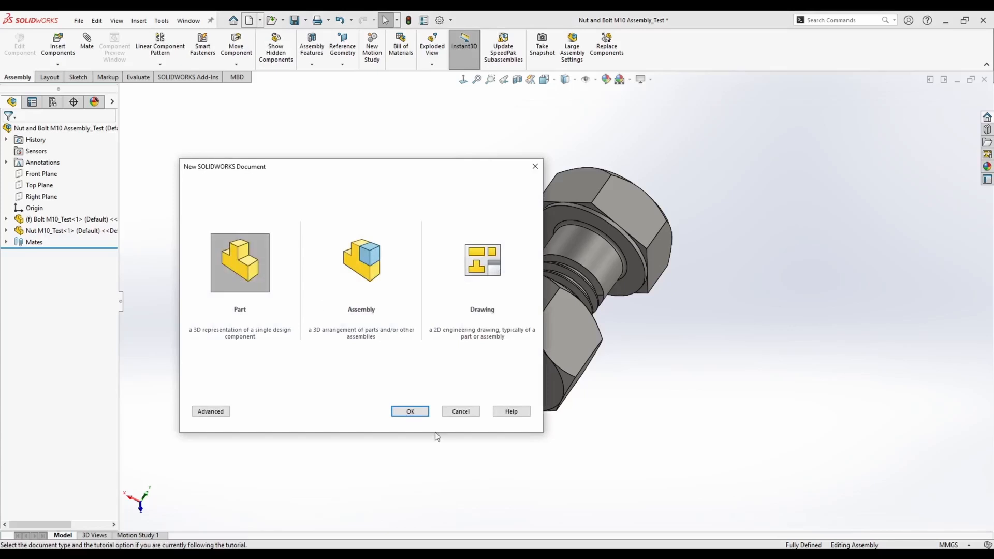
left_click(409, 411)
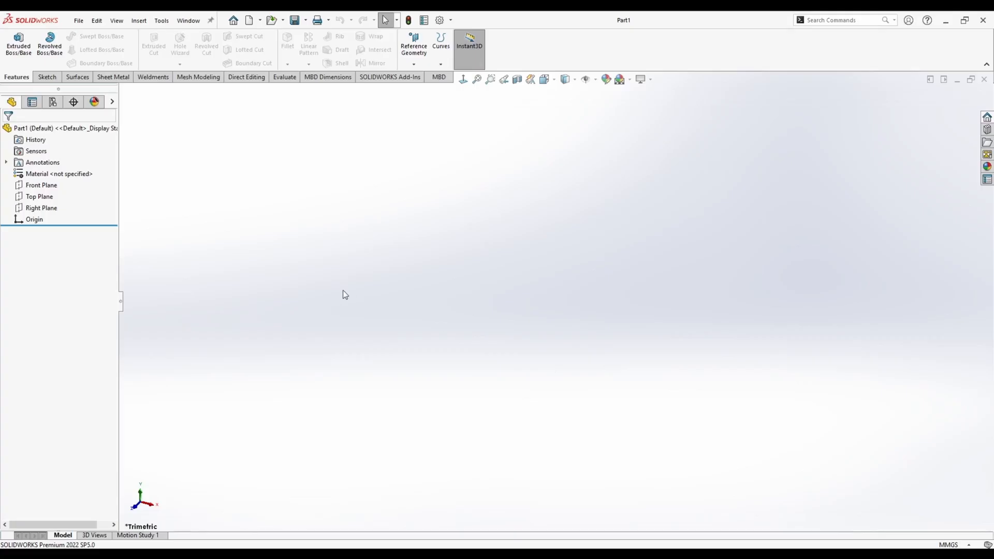
Sketch a six-sided polygon on the Top Plane, centred on the origin, with an inscribed circle of about 78.57 mm diameter.
right_click(40, 199)
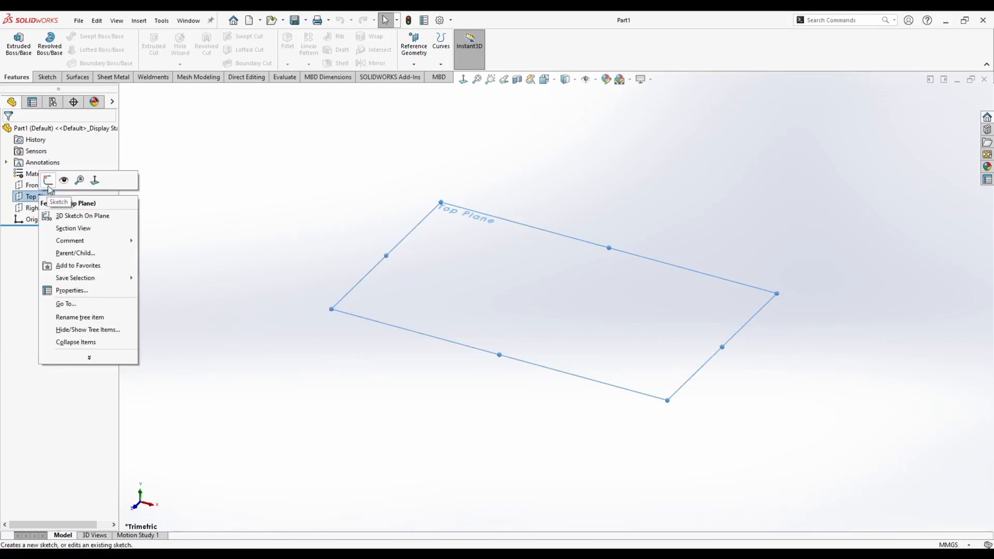
left_click(62, 177)
left_click(90, 64)
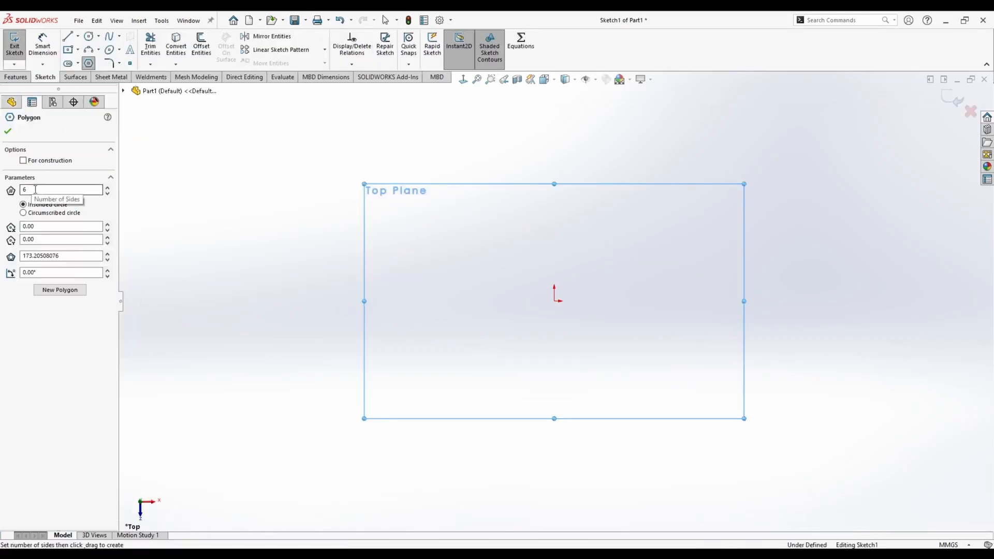
left_click_drag(554, 301, 554, 206)
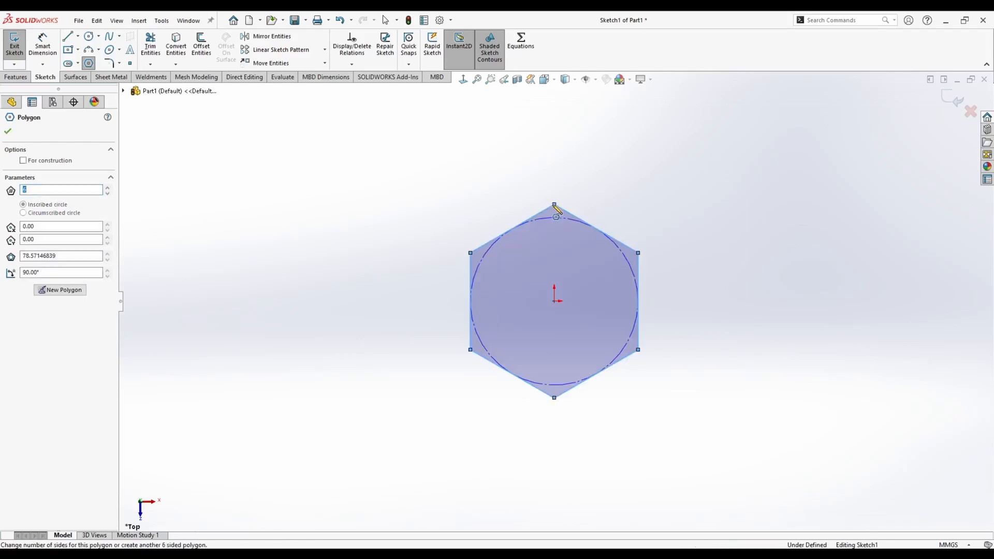
key("Escape")
Dimension the hexagon's width across its two opposite flats as 16 mm.
left_click(43, 46)
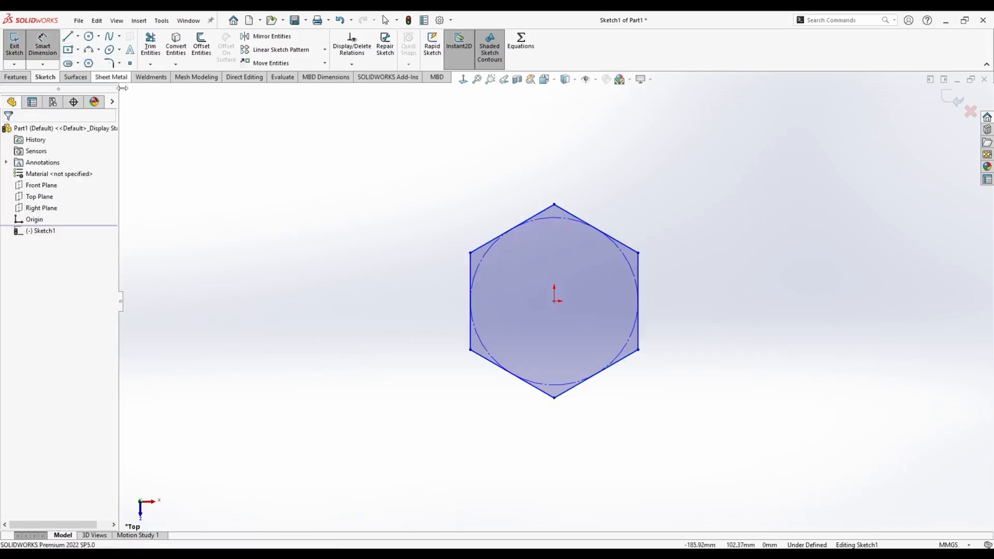
left_click(471, 270)
left_click(637, 279)
left_click(564, 449)
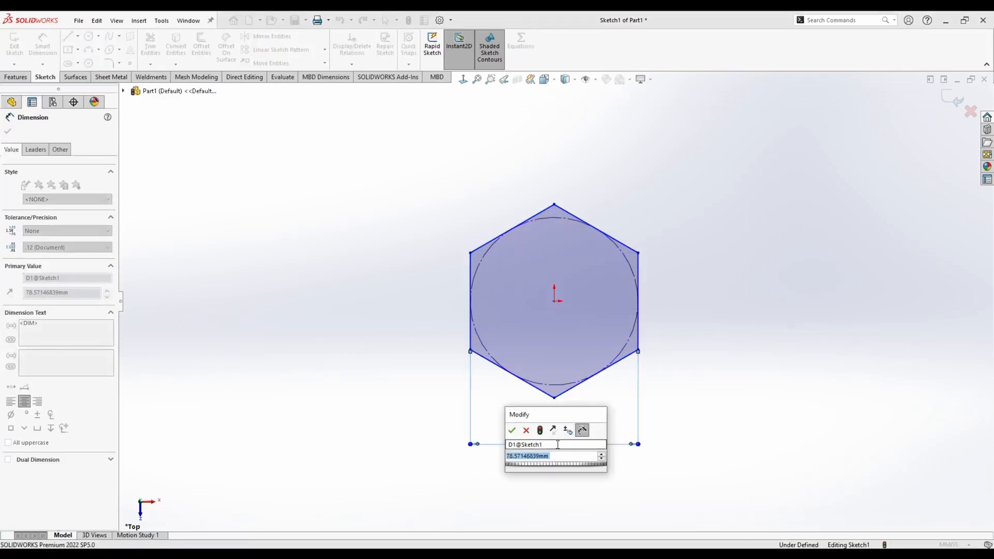
type("16")
key("Return")
key("Escape")
Add a Vertical relation to one of the hexagon's side lines and exit the sketch.
mouse_move(552, 206)
left_mouse_down()
mouse_move(592, 213)
mouse_move(526, 200)
mouse_move(554, 205)
left_mouse_up()
left_click(471, 266)
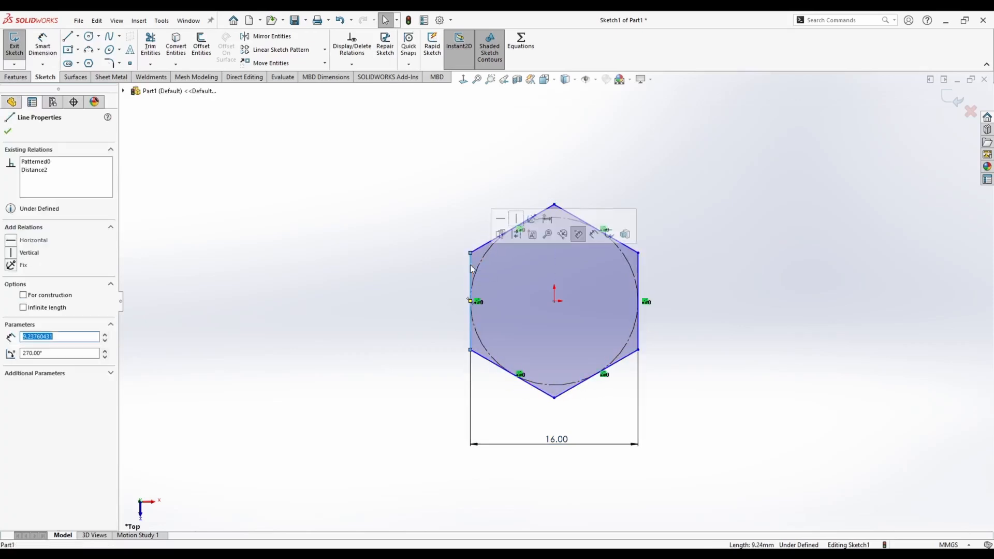
left_click(516, 219)
left_click(432, 189)
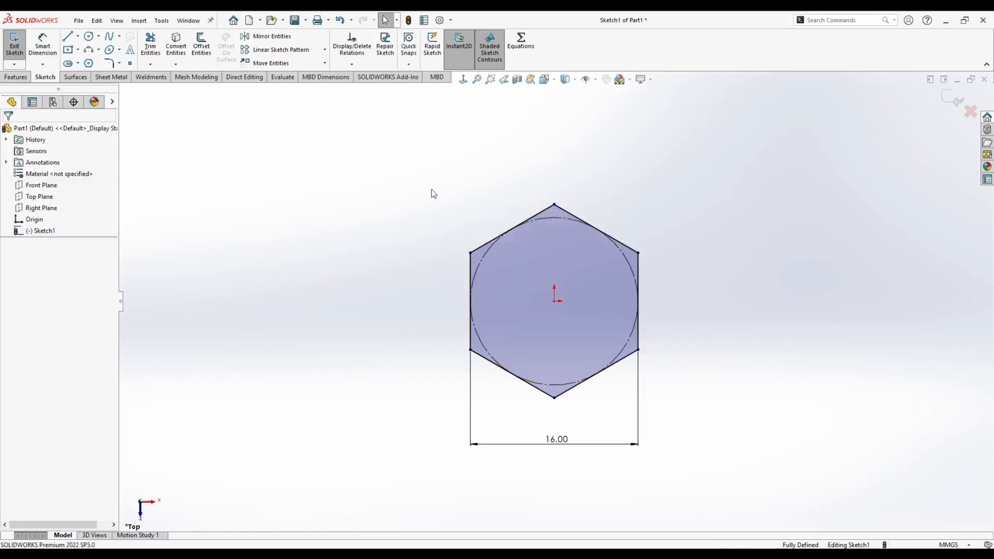
left_click(953, 99)
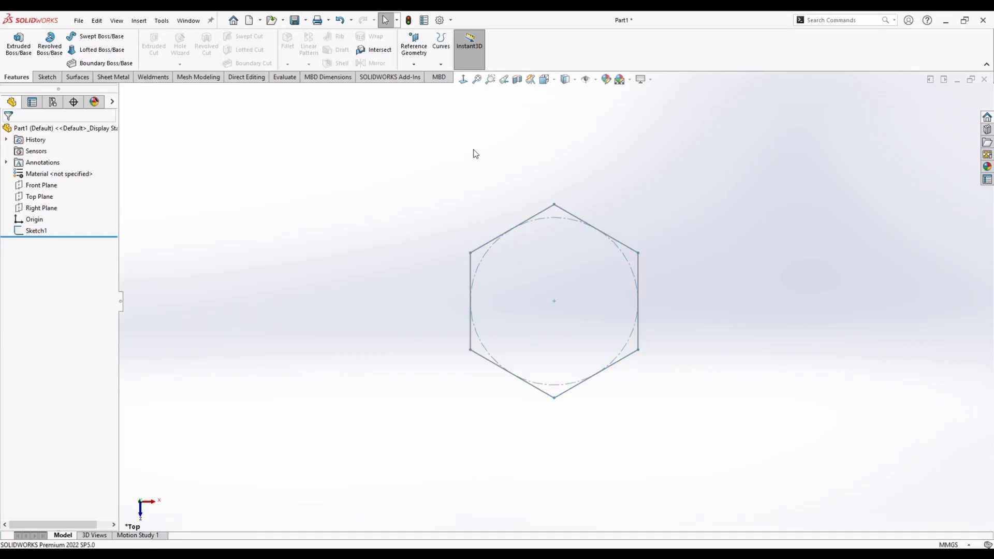
Save the part under the file name Bolt M10.
key("ctrl+s")
type("Bolt M10")
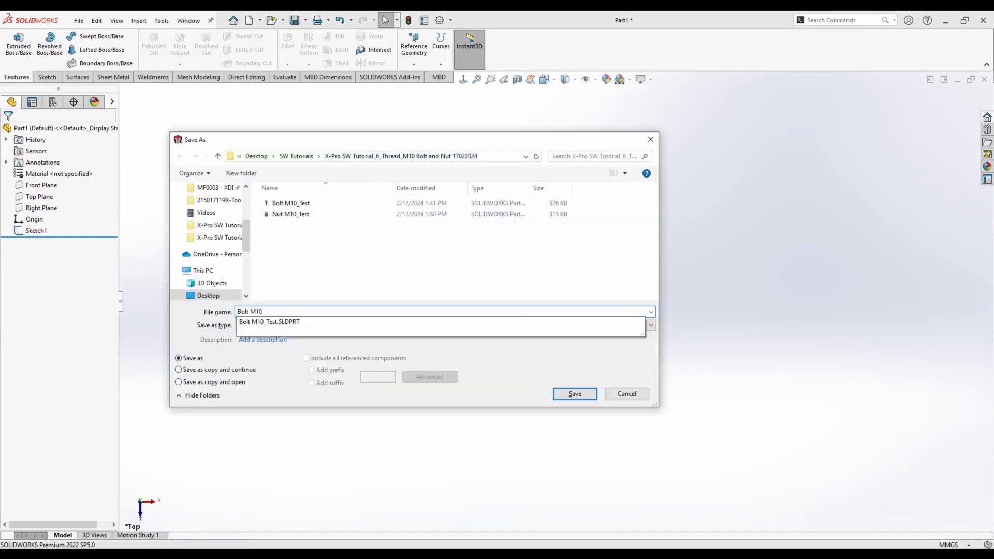
left_click(570, 392)
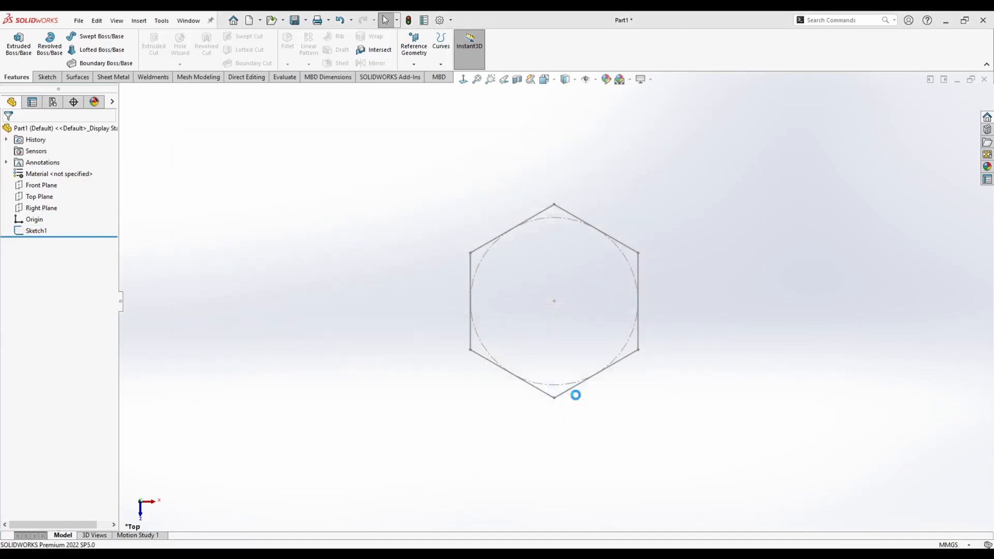
Extrude the hexagon sketch as a blind boss to a depth of 6.4 mm.
middle_click_drag(449, 177, 173, 204)
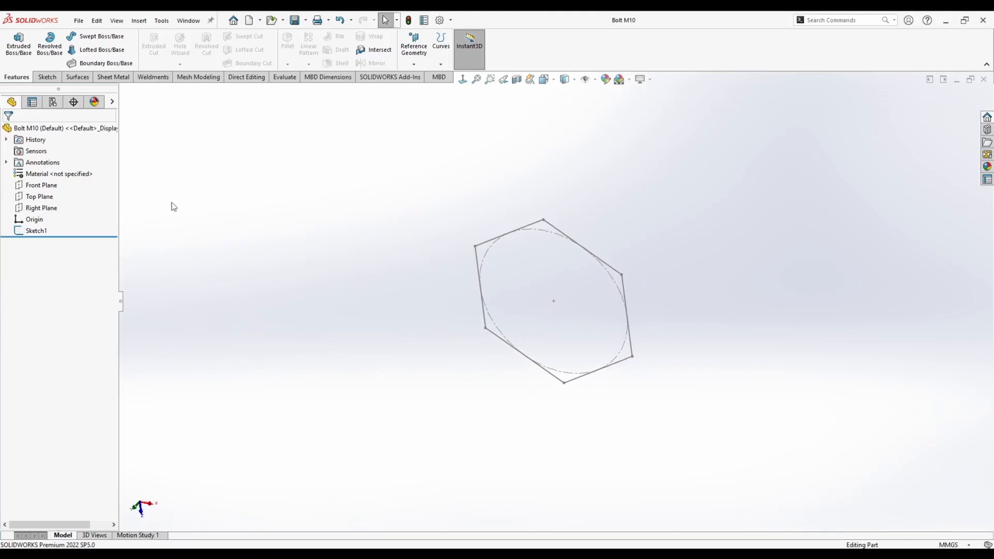
left_click(36, 231)
left_click(19, 47)
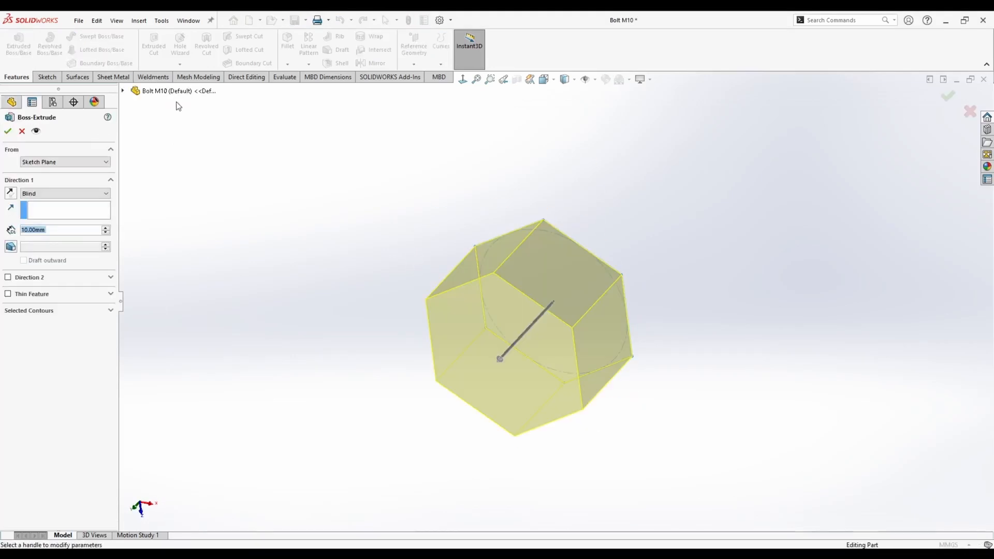
type("6.4")
key("Return")
left_click(8, 132)
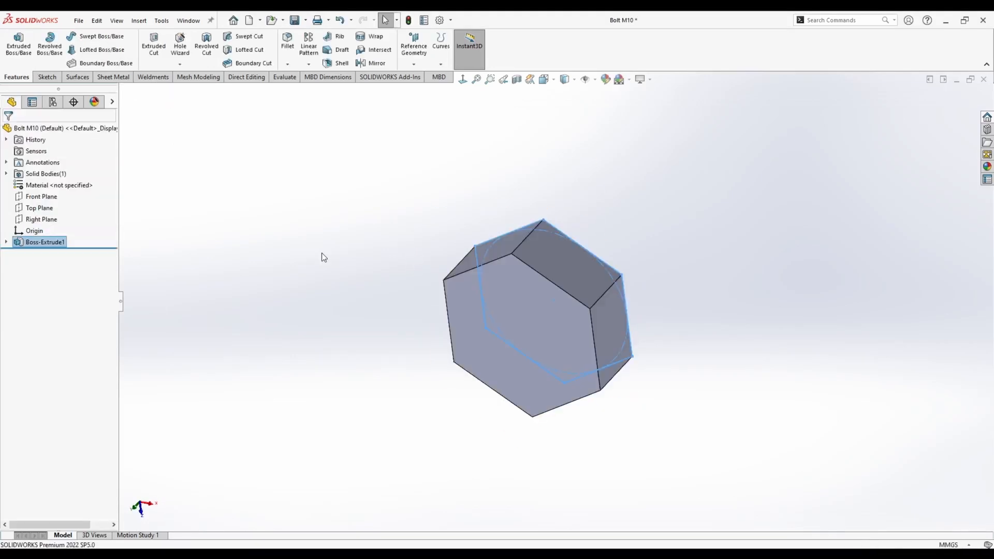
Sketch a circle centred on the origin on the extruded end face of the hexagon and make it tangent to a hexagon edge.
right_click(475, 307)
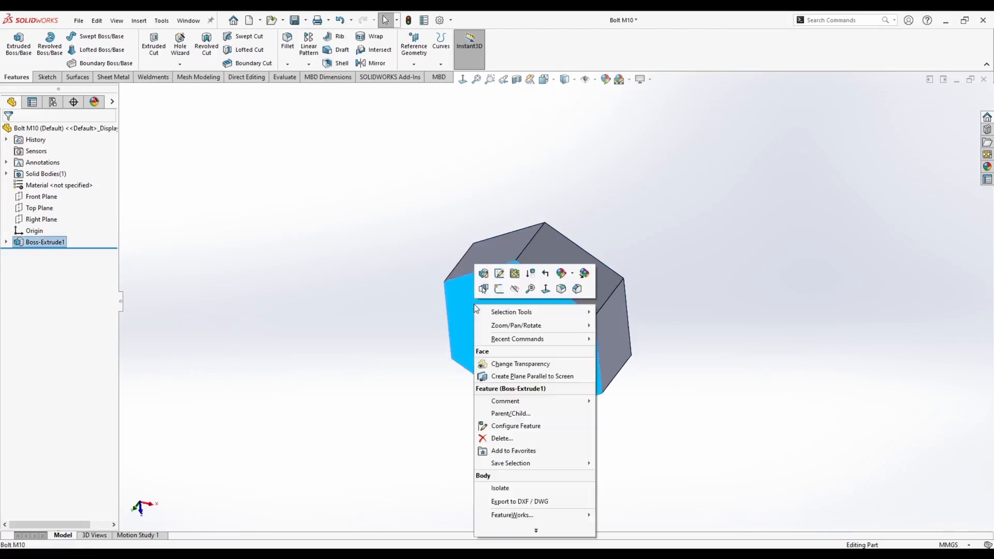
left_click(499, 289)
key("c")
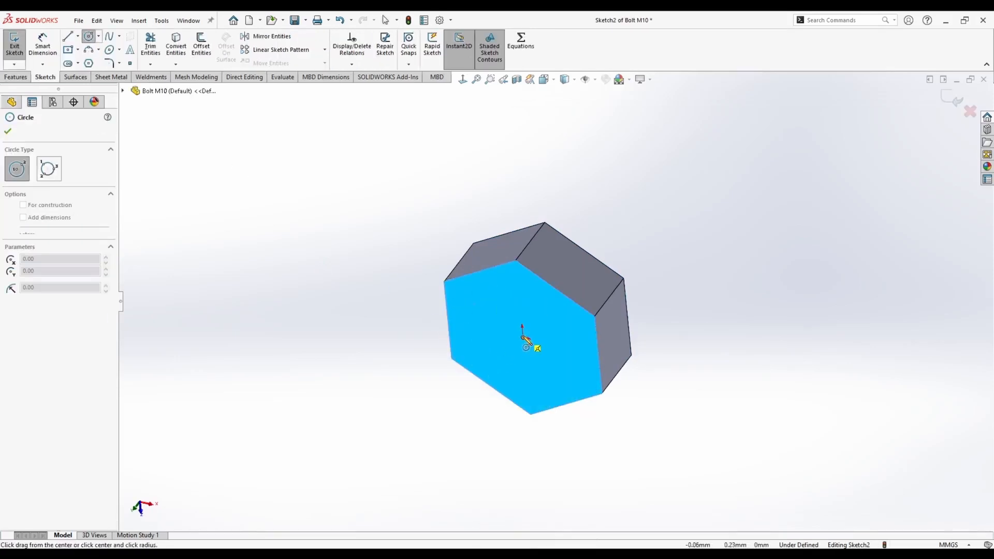
left_click_drag(524, 338, 487, 293)
key("Escape")
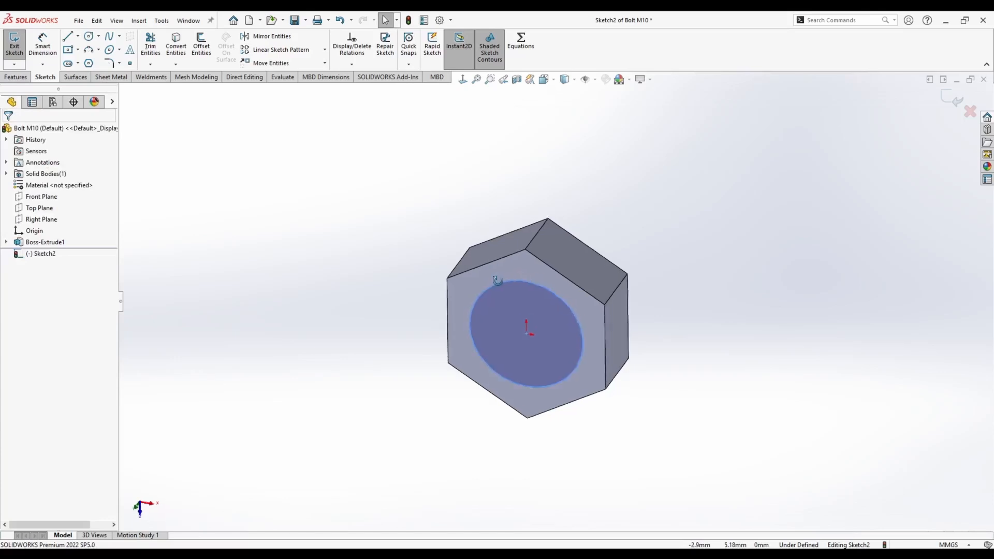
left_click(500, 285)
left_click(497, 261, "ctrl")
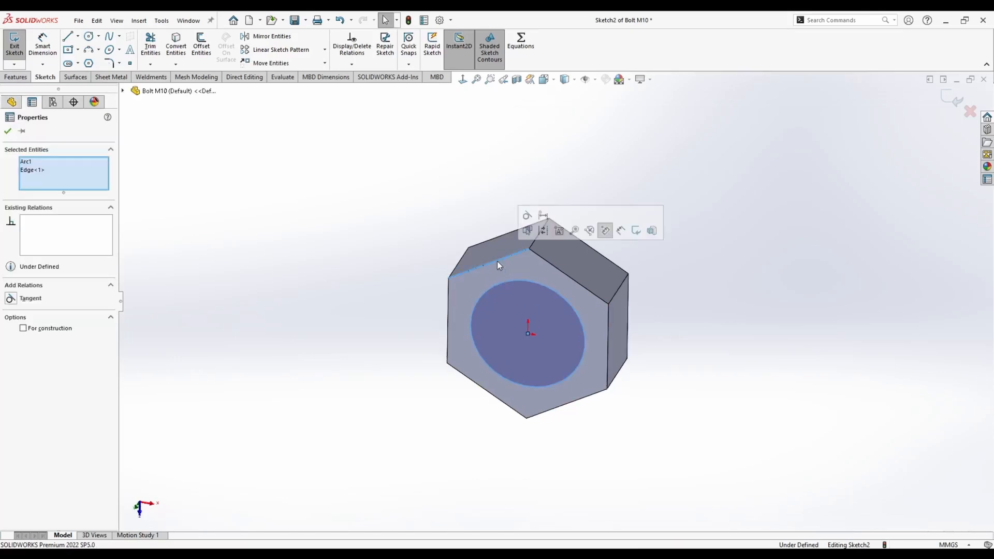
left_click(526, 215)
Extrude the tangent circle outward from the hexagonal head as a 0.6 mm blind boss merged with the body.
left_click(15, 77)
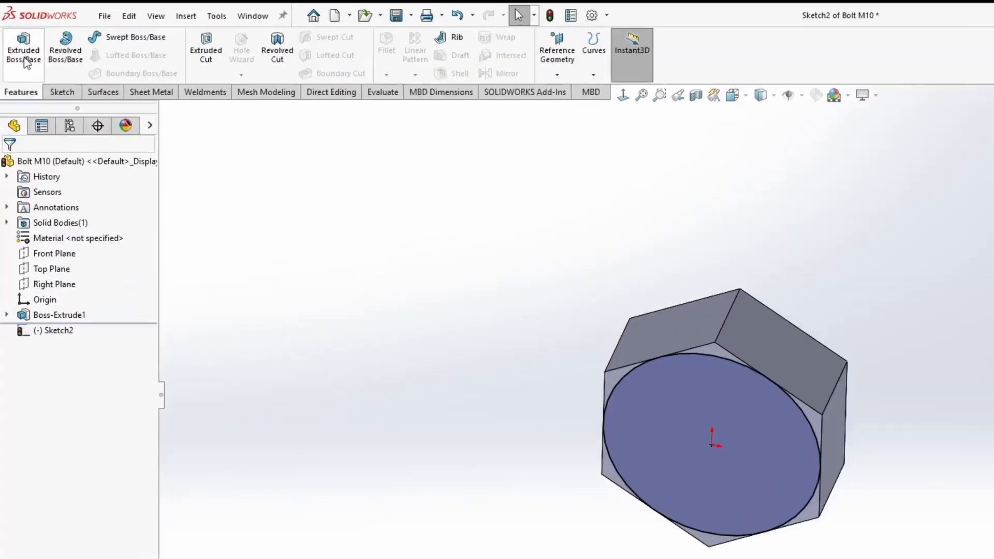
left_click(24, 58)
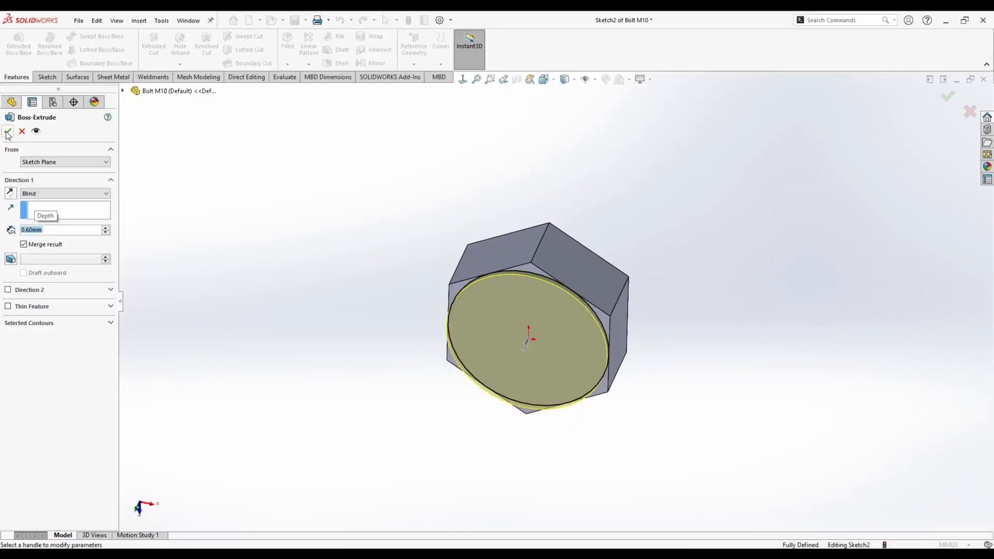
left_click(9, 165)
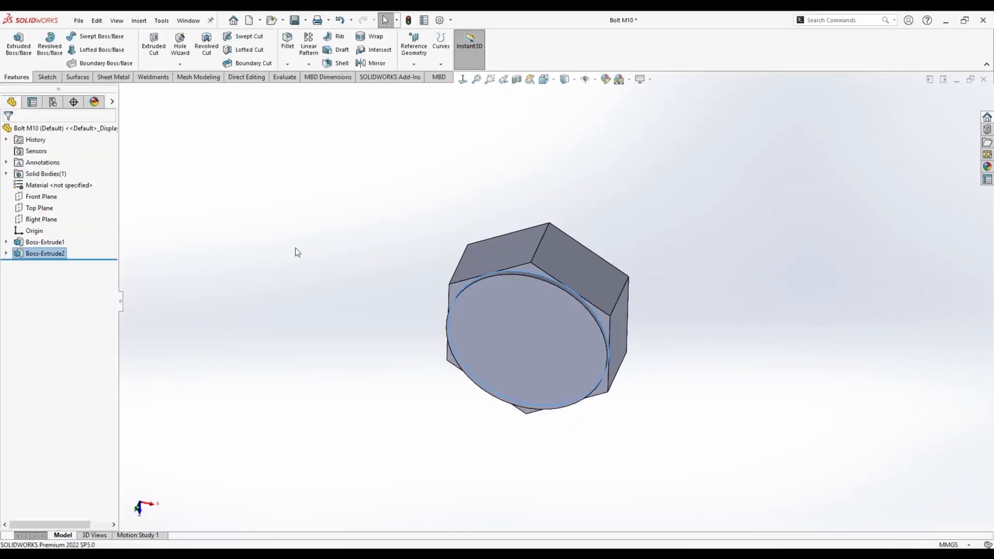
Sketch a 10 mm diameter circle centred on the origin on the thin round boss's face.
right_click(535, 303)
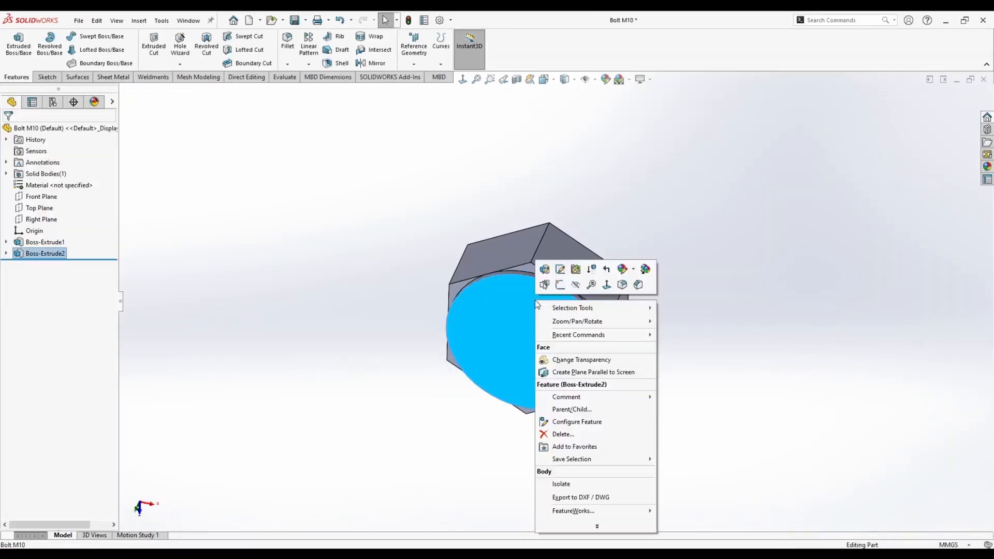
left_click(559, 284)
left_click(88, 36)
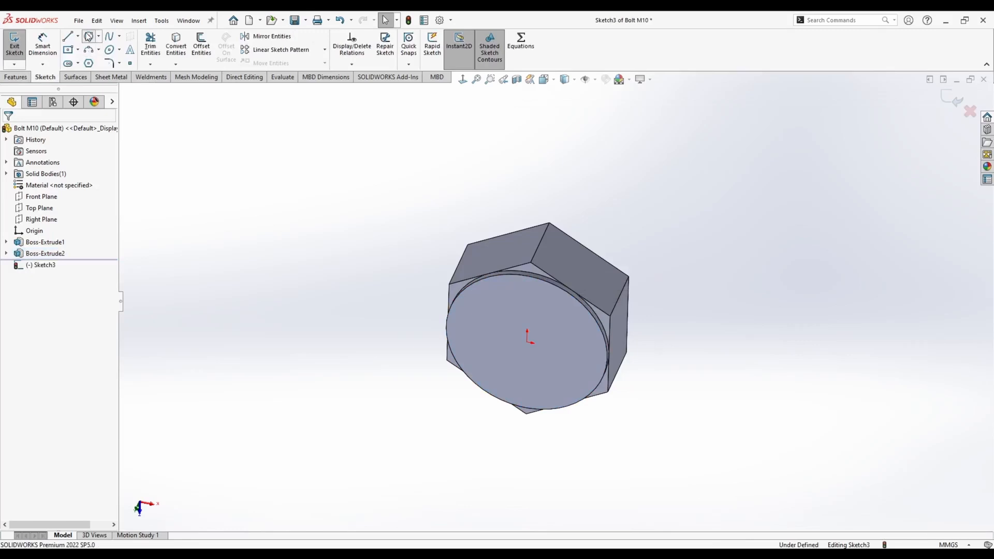
left_click(527, 342)
left_click(491, 307)
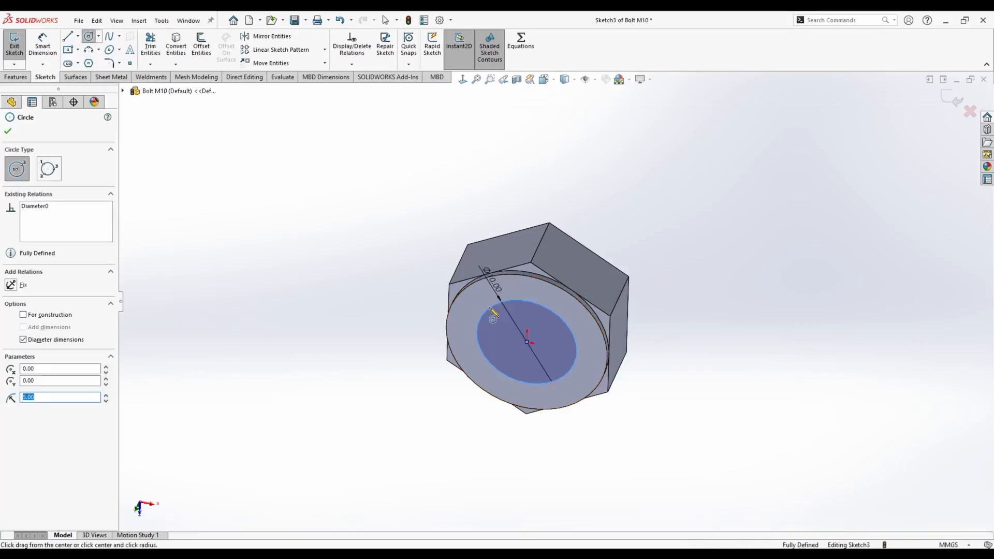
key("Escape")
Extrude the 10 mm circle 25 mm away from the head, merged with the body, as the bolt shank.
middle_click_drag(491, 322, 408, 318)
left_click(15, 77)
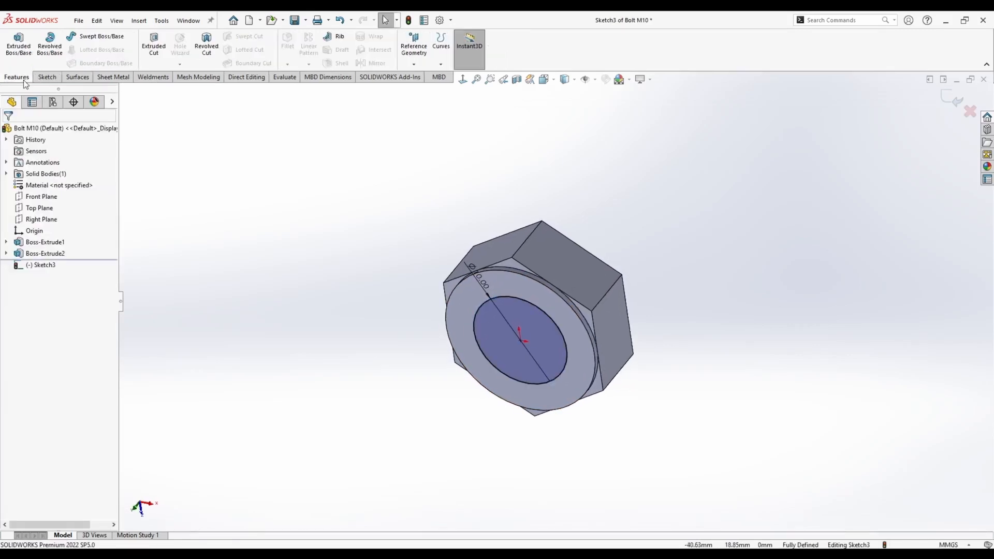
left_click(20, 55)
type("25")
key("Return")
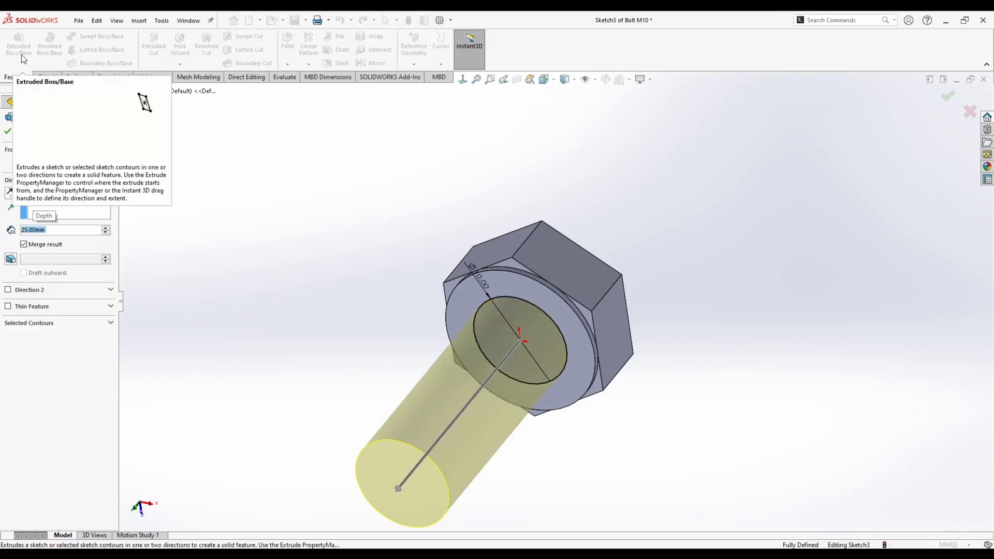
key("Return")
middle_click_drag(299, 244, 396, 313)
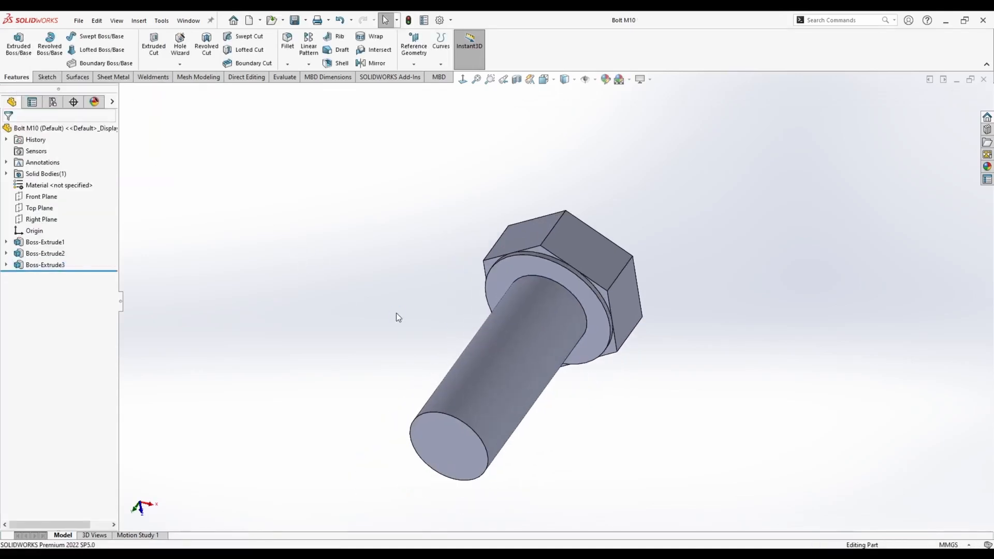
Fillet the circular edge where the shank meets the head with a 0.4 mm radius.
left_click(288, 49)
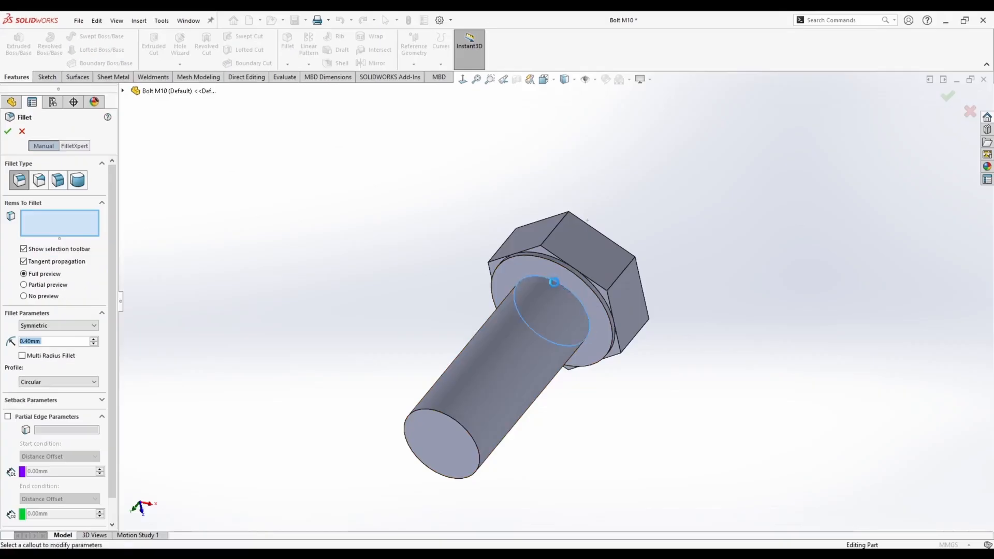
left_click(780, 382)
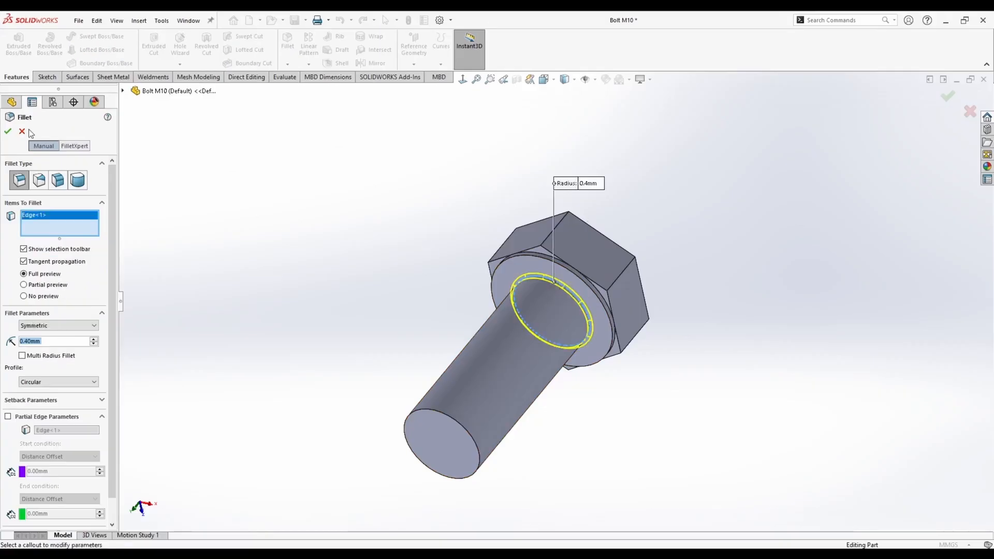
key("Return")
Sketch a circle centred on the origin on the hexagonal head's outer face and make it tangent to a hexagon edge.
middle_click_drag(374, 271, 463, 214)
middle_click_drag(590, 180, 582, 174)
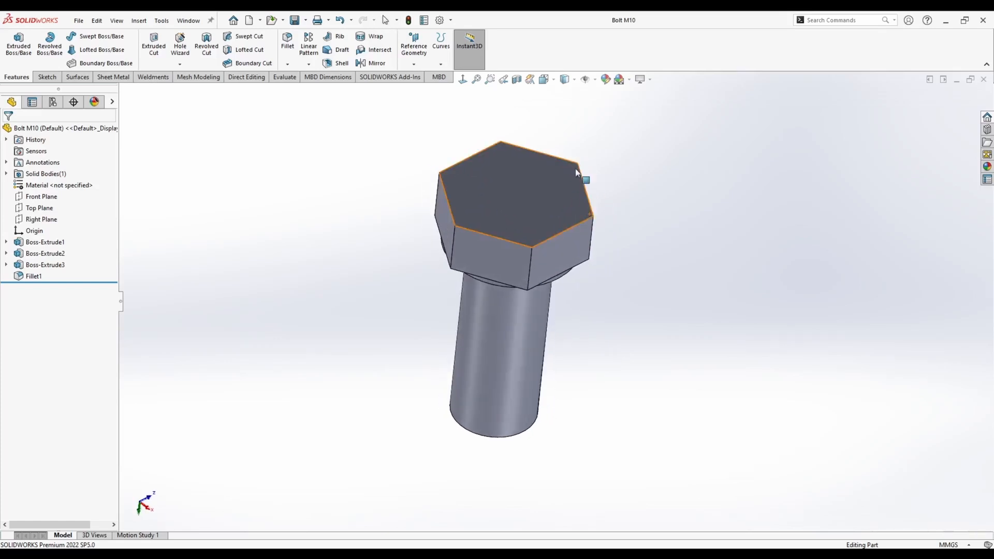
middle_click_drag(449, 184, 474, 170)
mouse_move(540, 175)
middle_mouse_down()
mouse_move(515, 129)
mouse_move(471, 162)
mouse_move(518, 175)
middle_mouse_up()
right_click(519, 175)
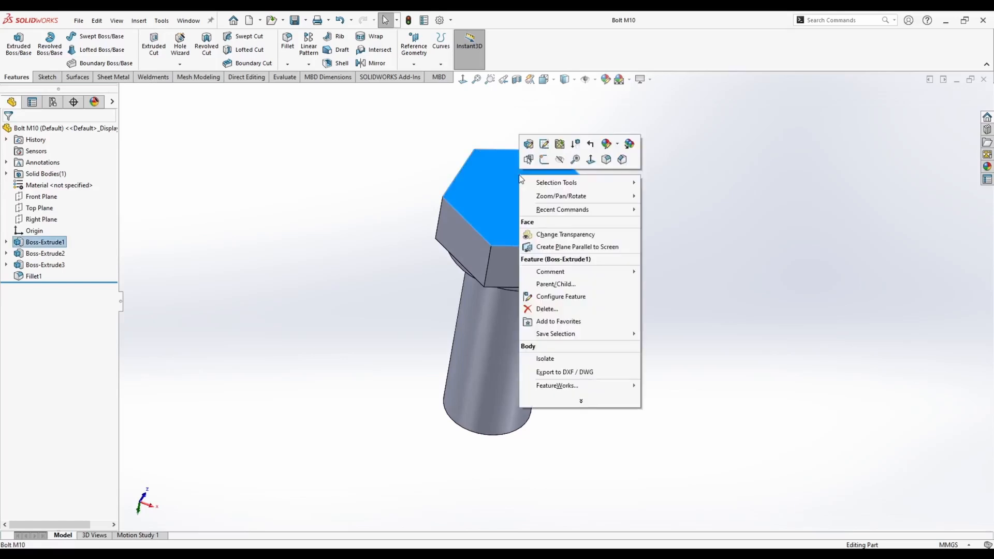
left_click(542, 166)
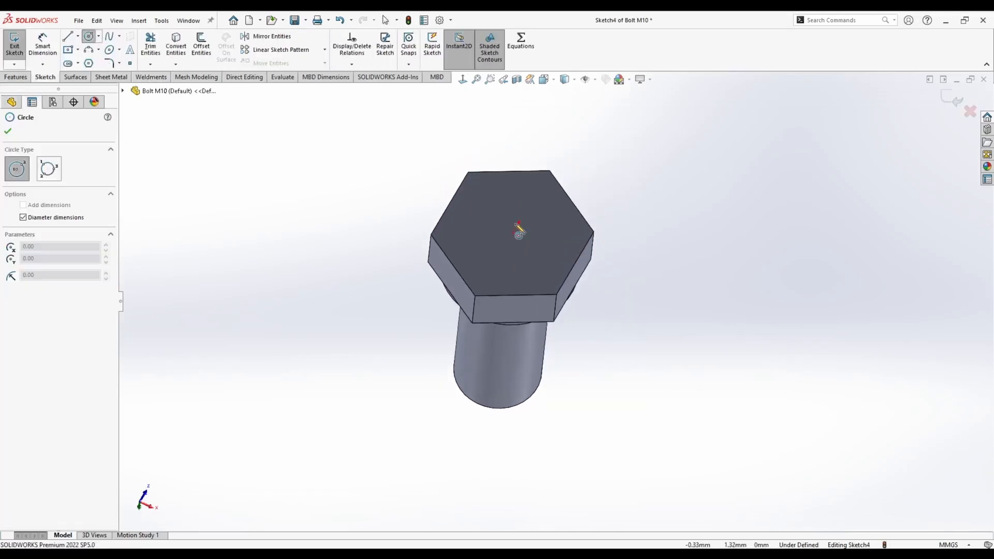
left_click(512, 233)
left_click(505, 183)
left_click(512, 172, "ctrl")
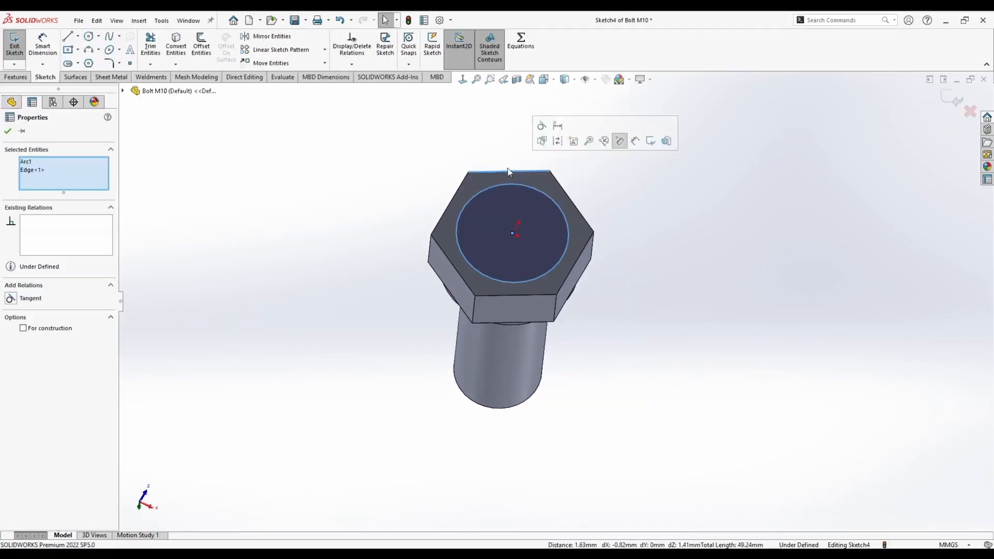
left_click(620, 141)
left_click(216, 120)
Cut-extrude the tangent circle Through All with the side to cut flipped and a 45° draft to chamfer the head's corners.
left_click(17, 77)
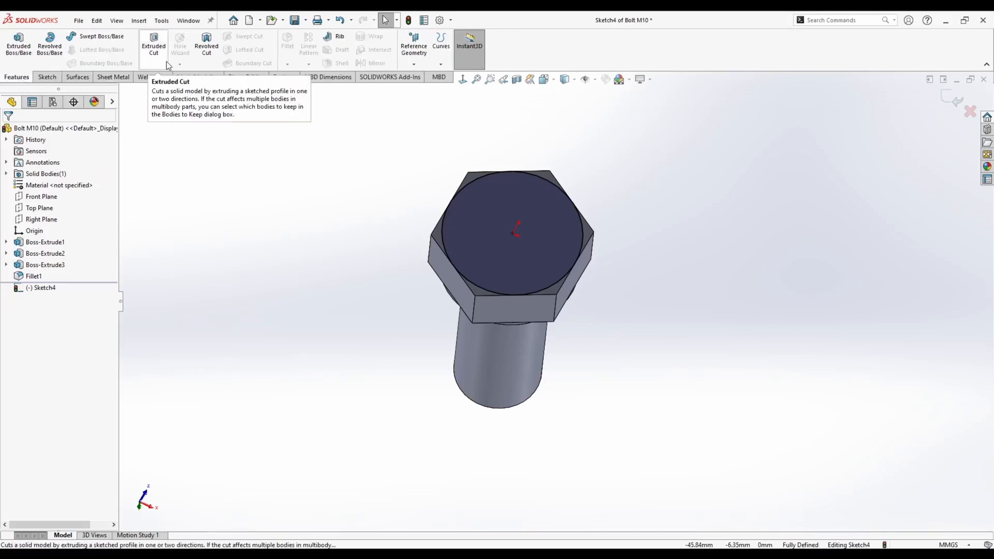
left_click(154, 47)
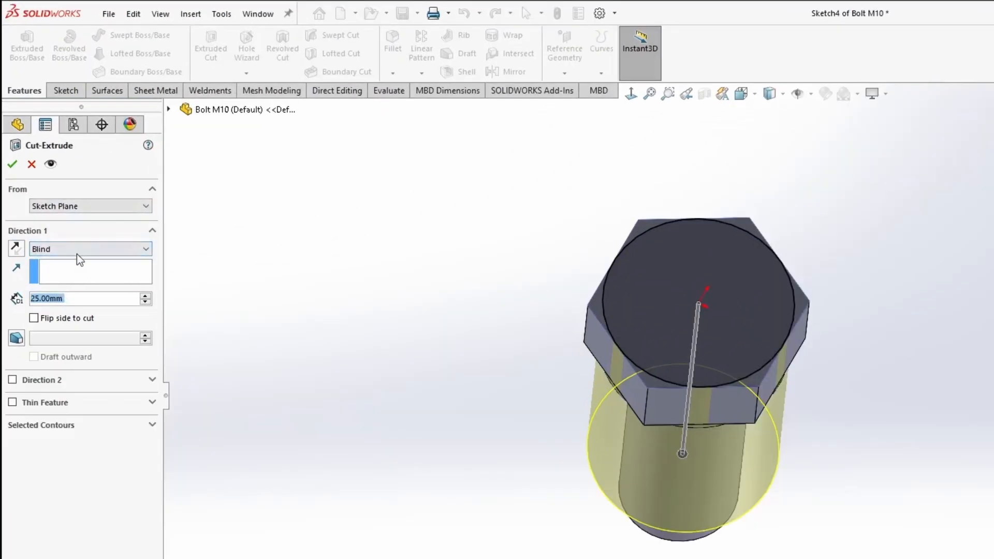
left_click(55, 193)
left_click(70, 271)
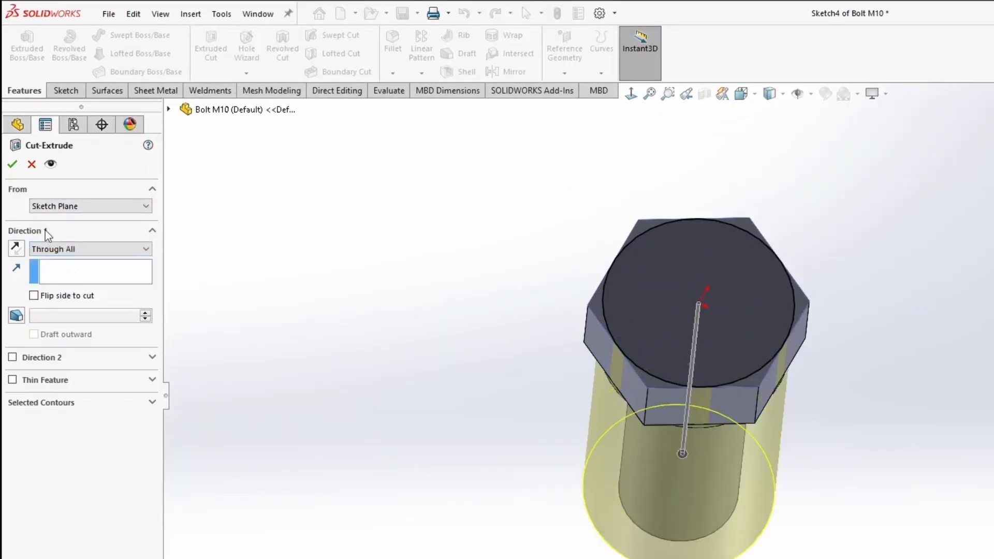
left_click(34, 296)
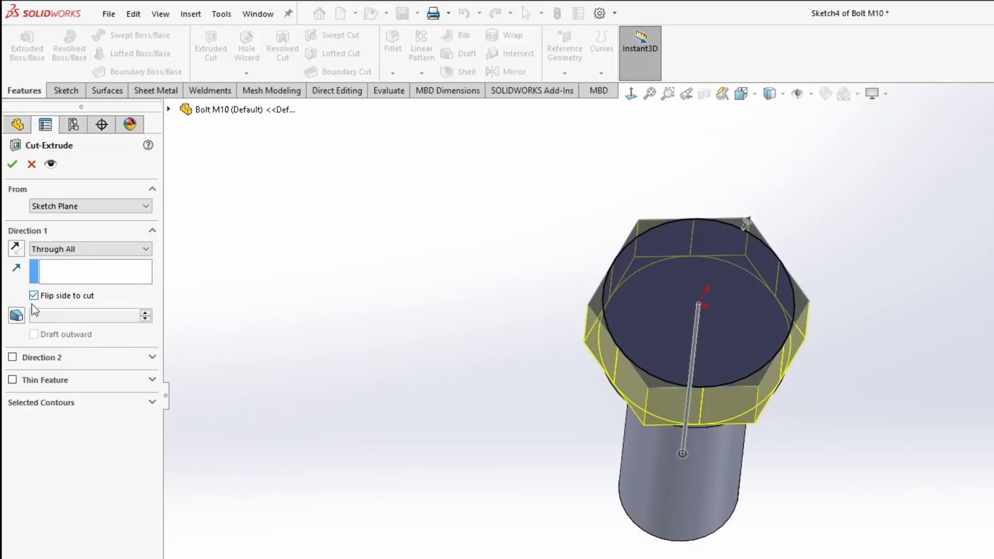
left_click(16, 315)
type("45")
key("Return")
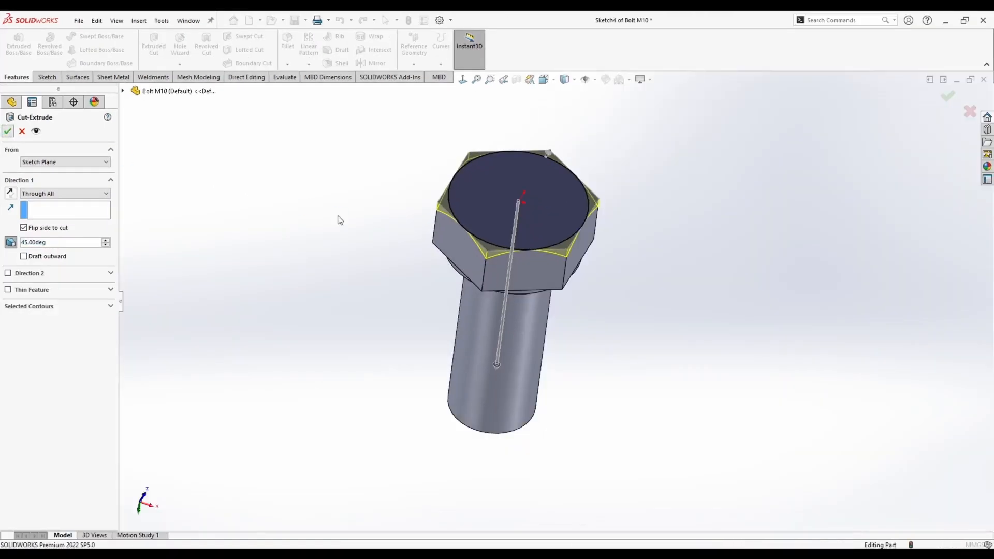
Start a Thread feature on the shank's circular edge next to the fillet under the head.
middle_click_drag(340, 220, 443, 251)
scroll(461, 217, "down", 2)
middle_click_drag(504, 262, 537, 306)
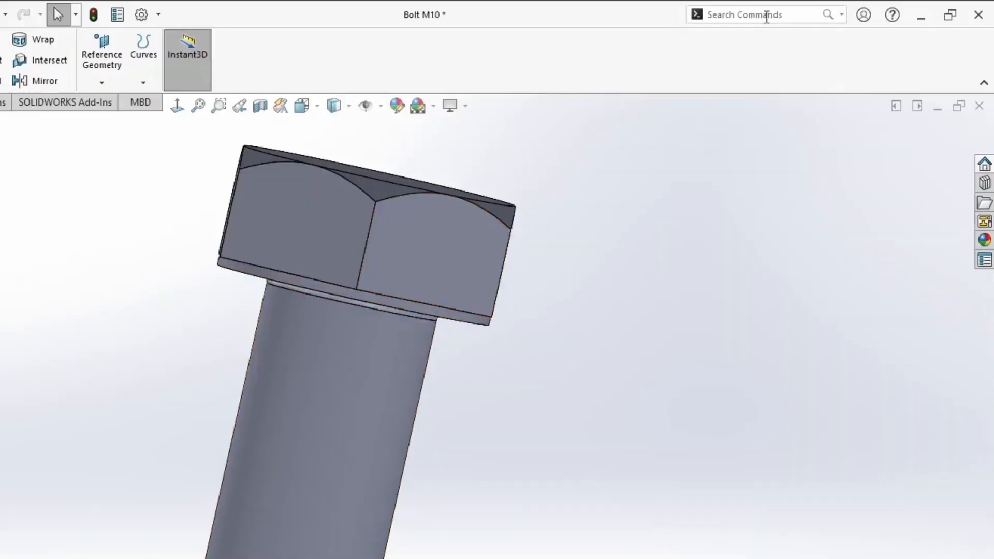
left_click(771, 16)
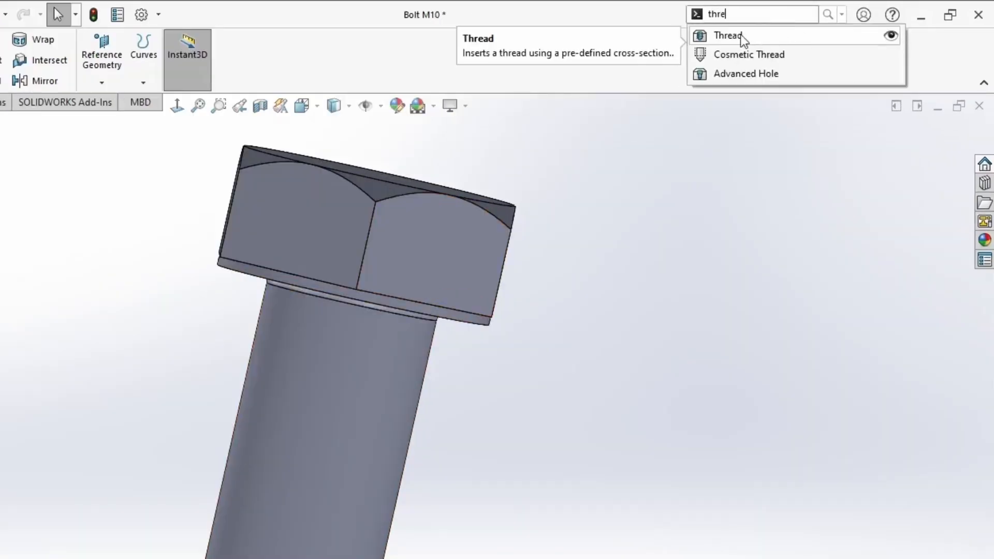
left_click(740, 34)
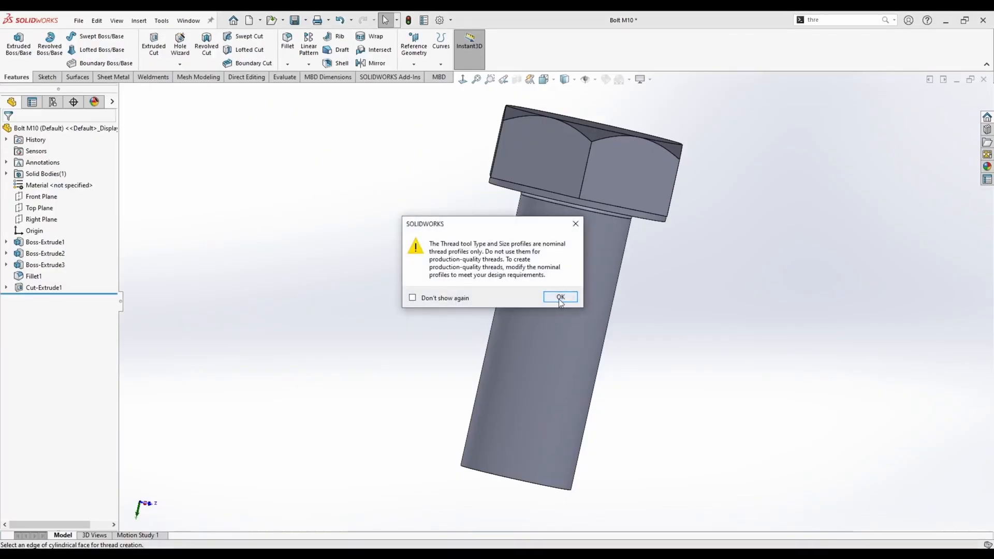
left_click(560, 298)
middle_click_drag(317, 291, 356, 256)
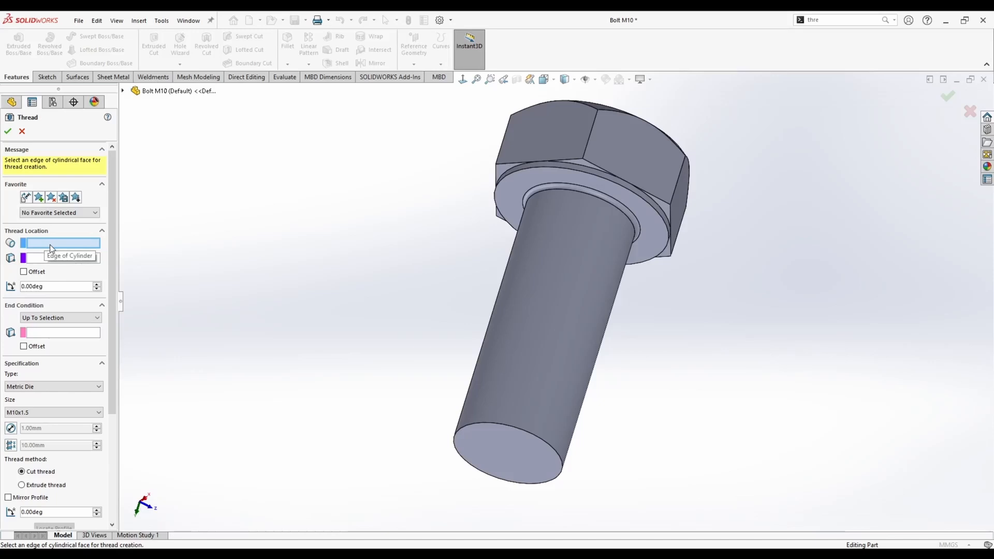
middle_click_drag(427, 250, 407, 251)
left_click(630, 219)
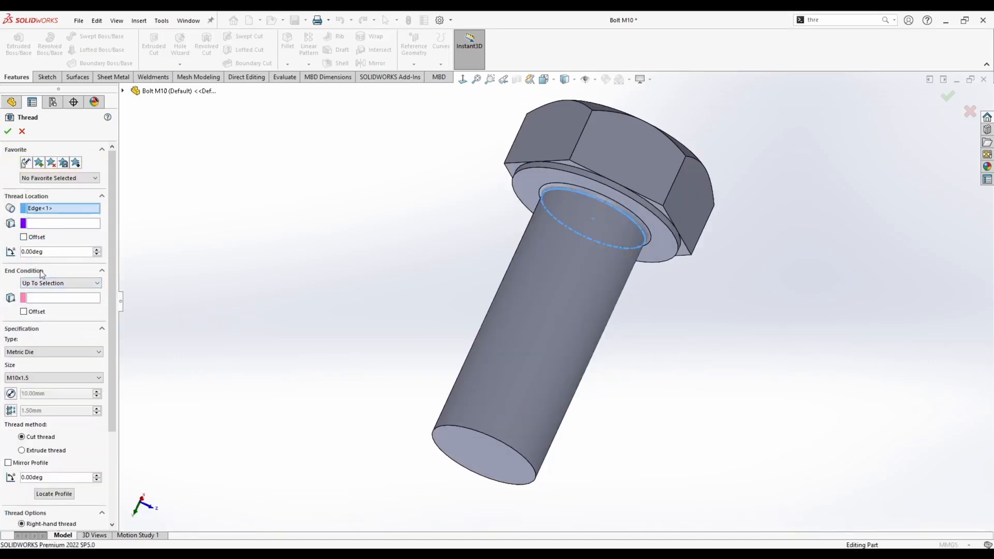
Set the thread's end to the flat face at the shank's free end.
middle_click_drag(288, 379, 293, 356)
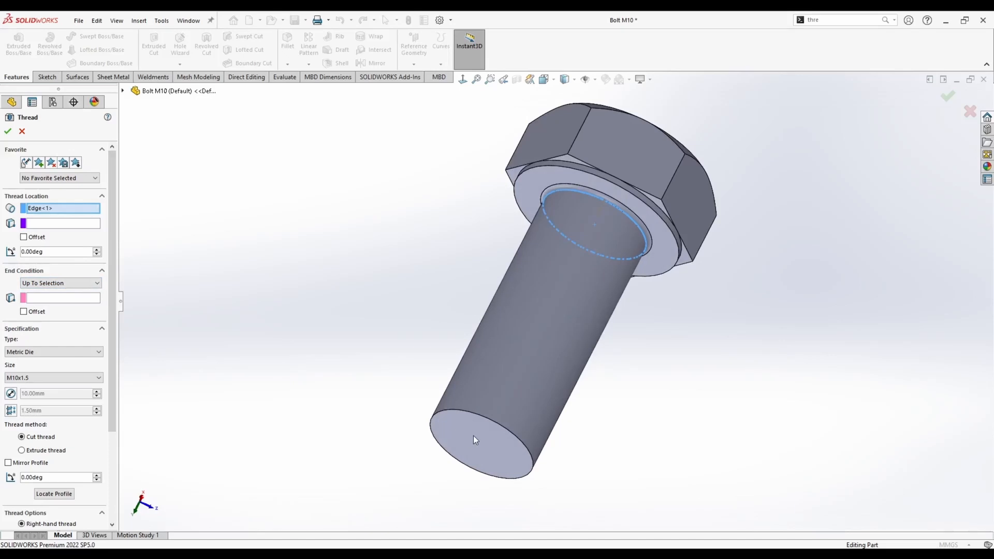
left_click(39, 299)
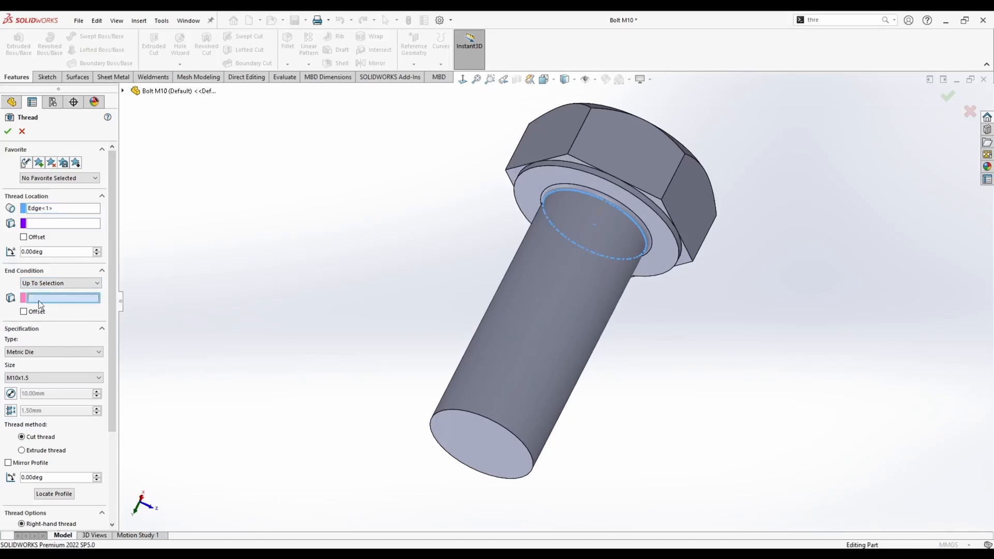
left_click(470, 436)
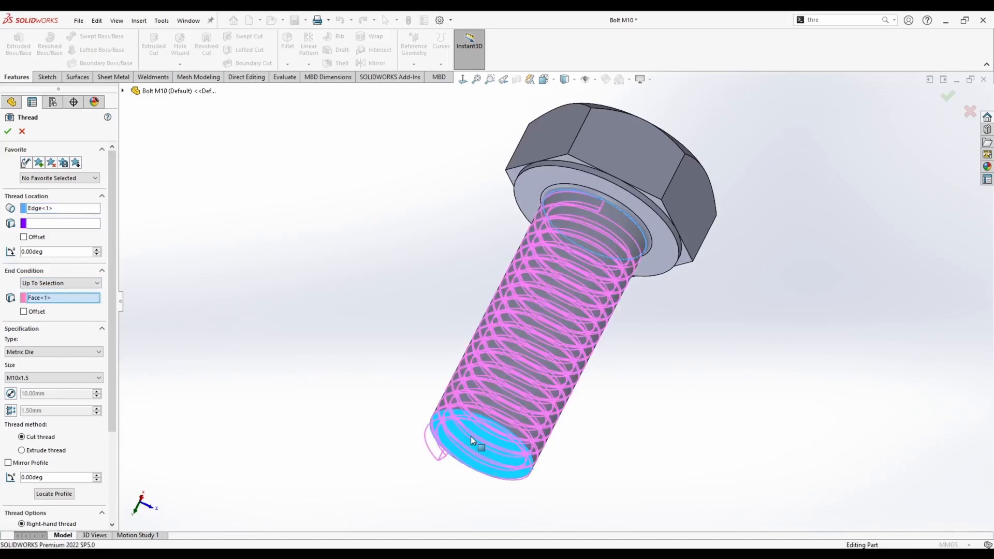
middle_click_drag(378, 347, 345, 347)
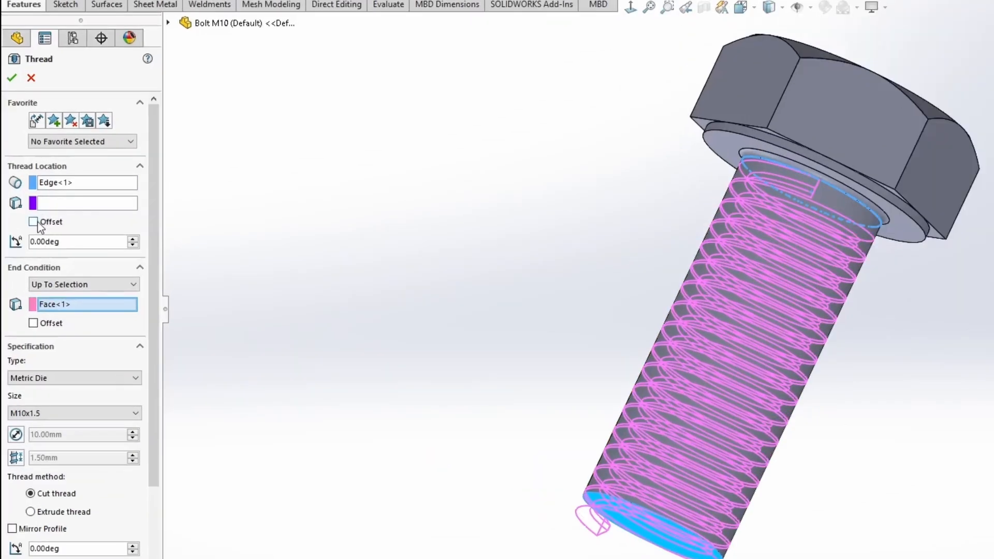
Offset the thread's start by 5 mm and its end 5 mm beyond the shank tip, and create the M10x1.5 Metric Die cut thread.
left_click(34, 222)
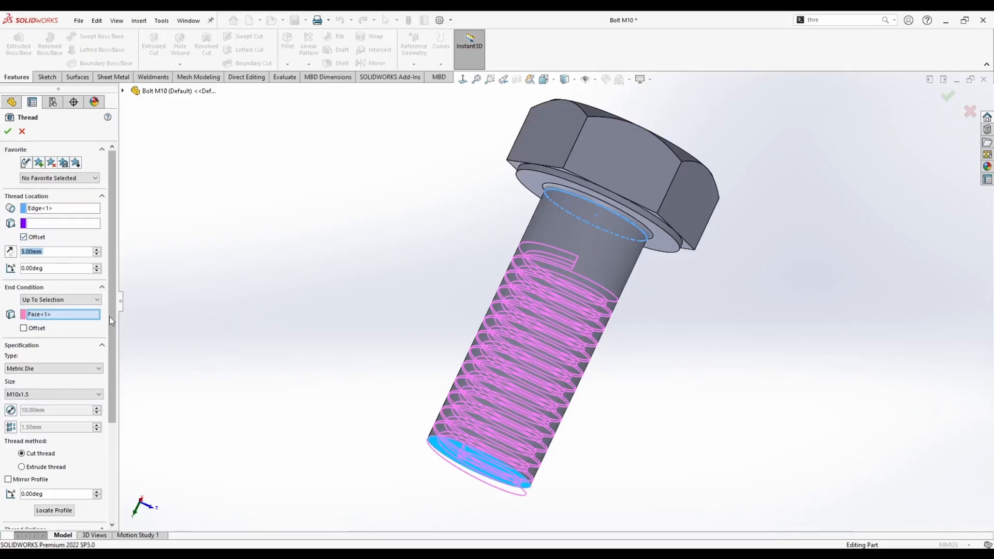
scroll(110, 317, "down", 3)
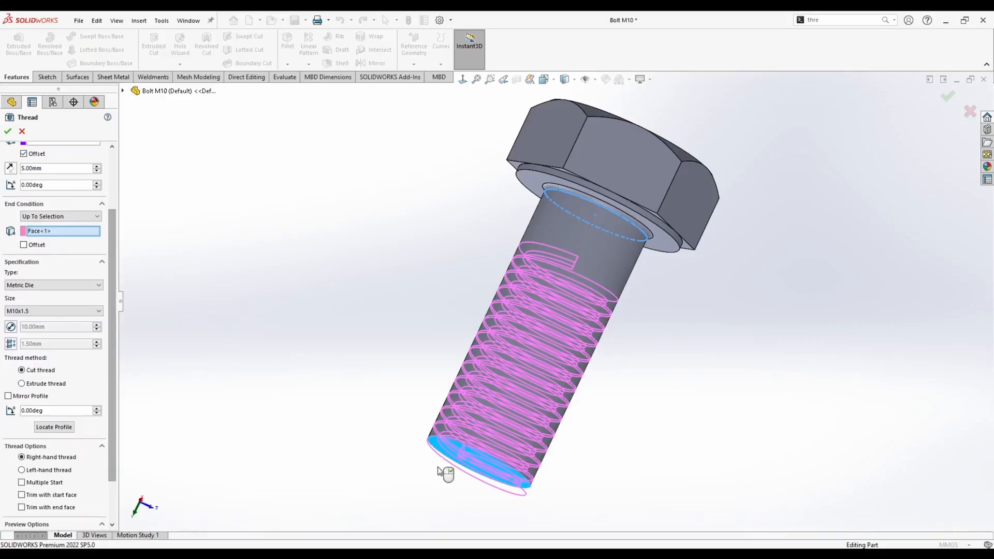
middle_click_drag(439, 472, 443, 456)
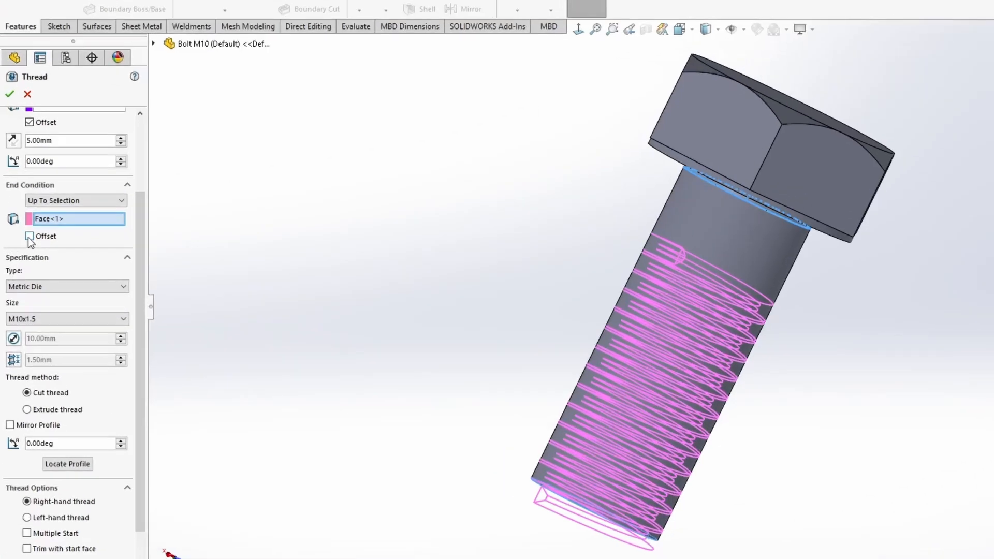
left_click(23, 245)
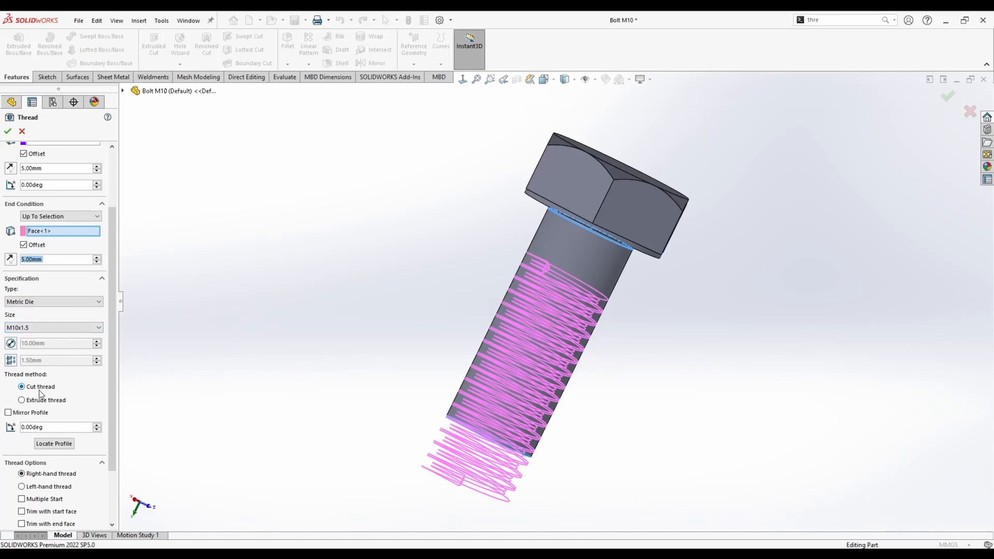
middle_click_drag(497, 430, 544, 249)
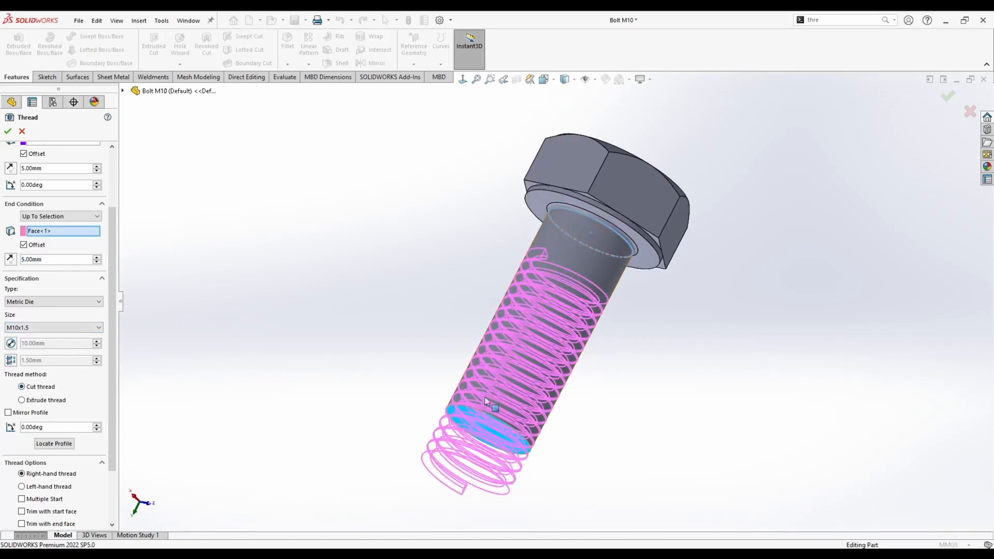
scroll(107, 417, "down", 3)
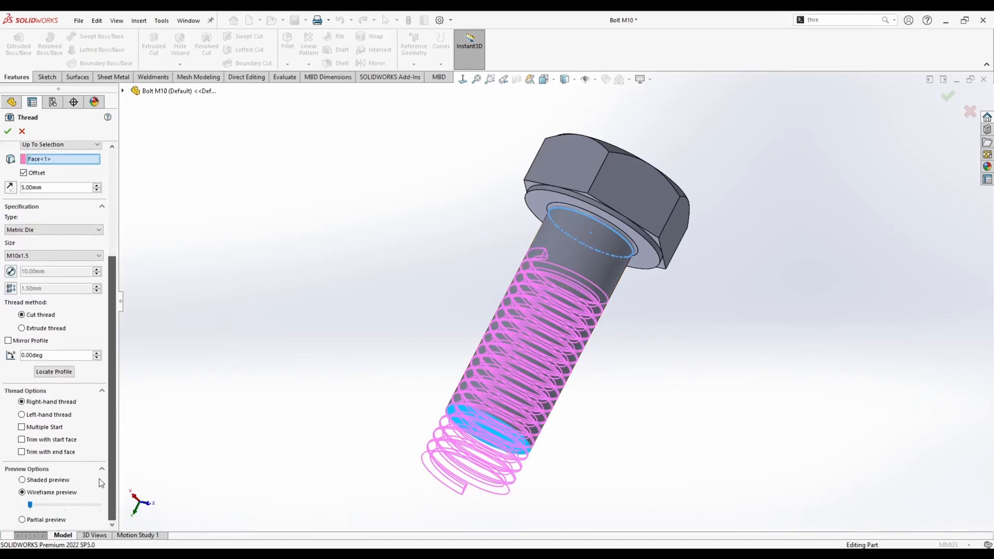
left_click(8, 132)
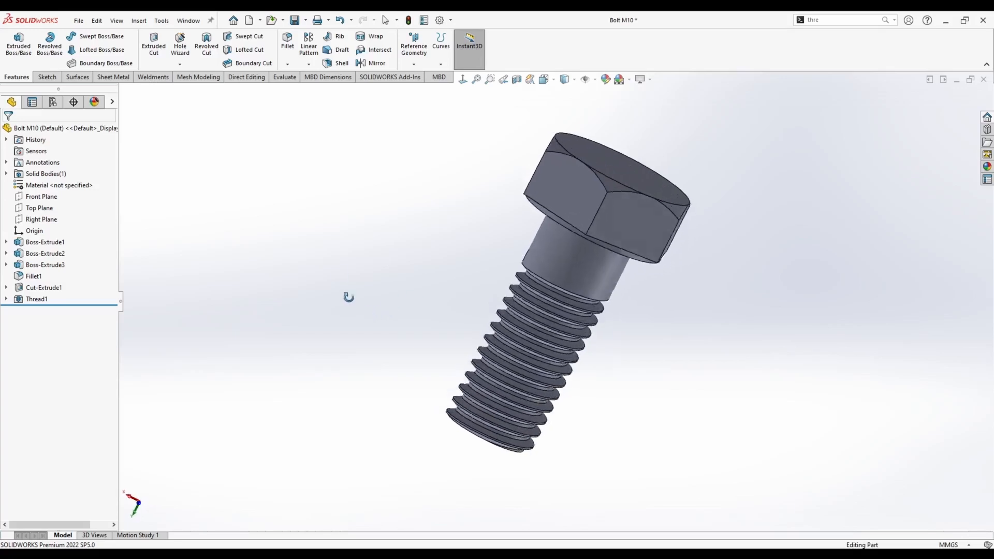
Sketch on the small flat face where the thread groove ends near the head and convert that face's edges into the sketch.
middle_click_drag(348, 297, 445, 280)
scroll(572, 278, "down", 5)
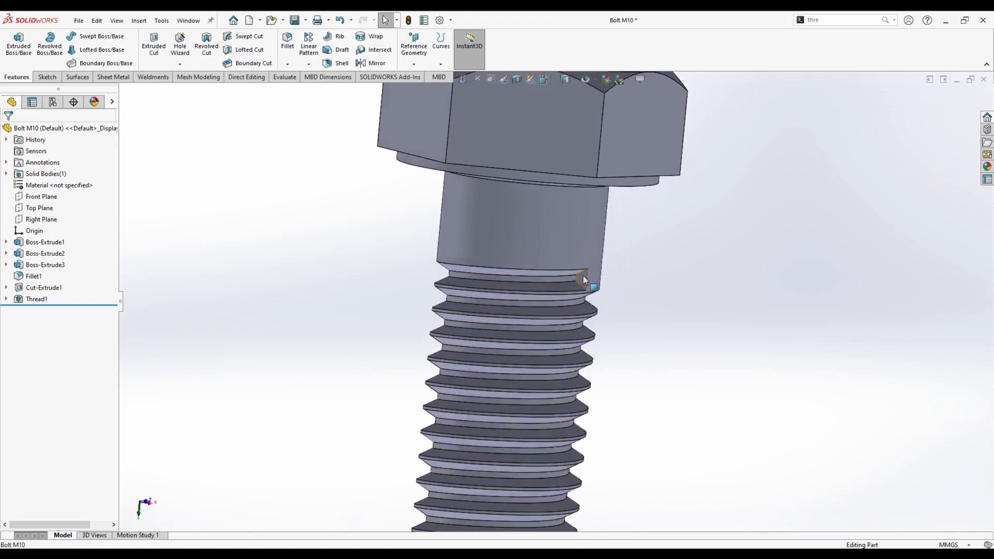
right_click(581, 279)
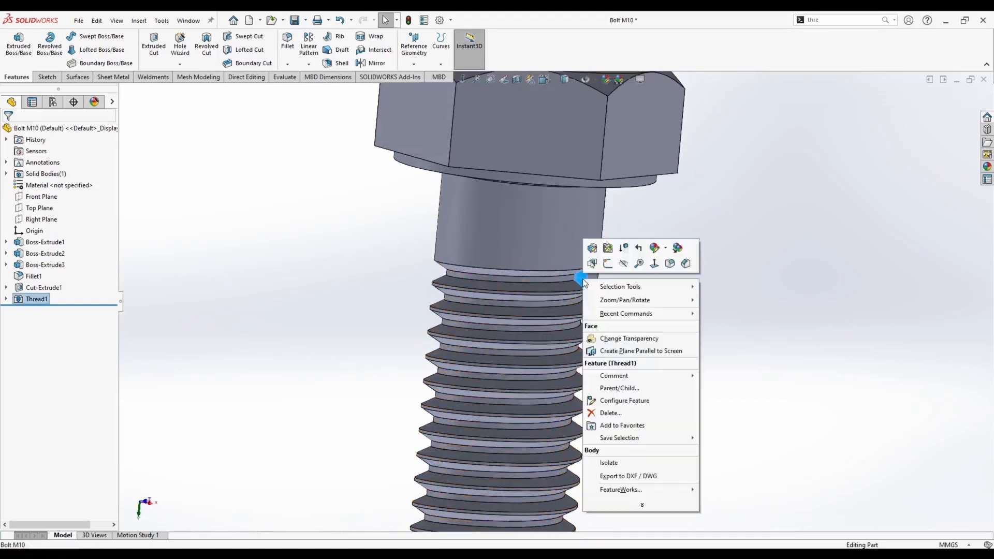
left_click(608, 265)
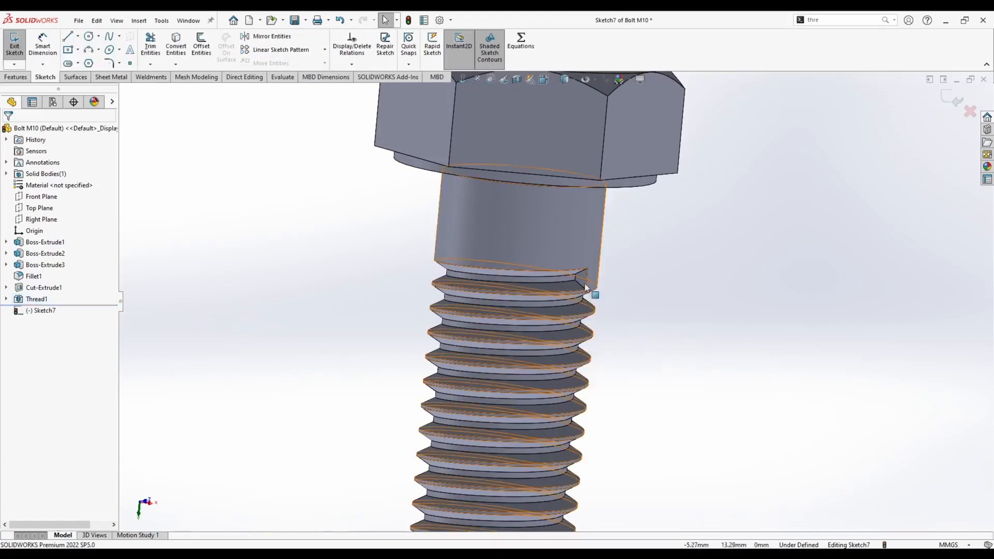
scroll(575, 280, "down", 3)
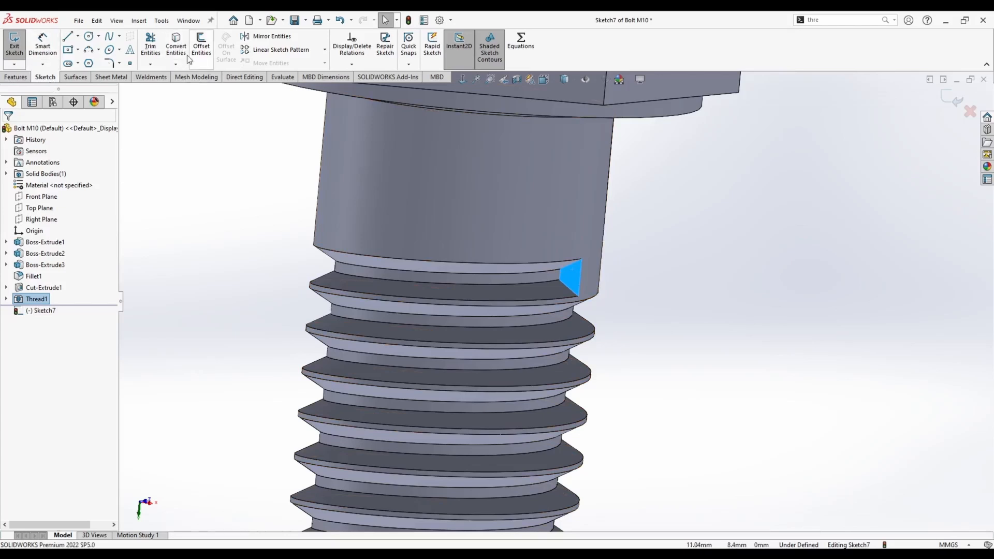
left_click(179, 52)
scroll(570, 282, "down", 3)
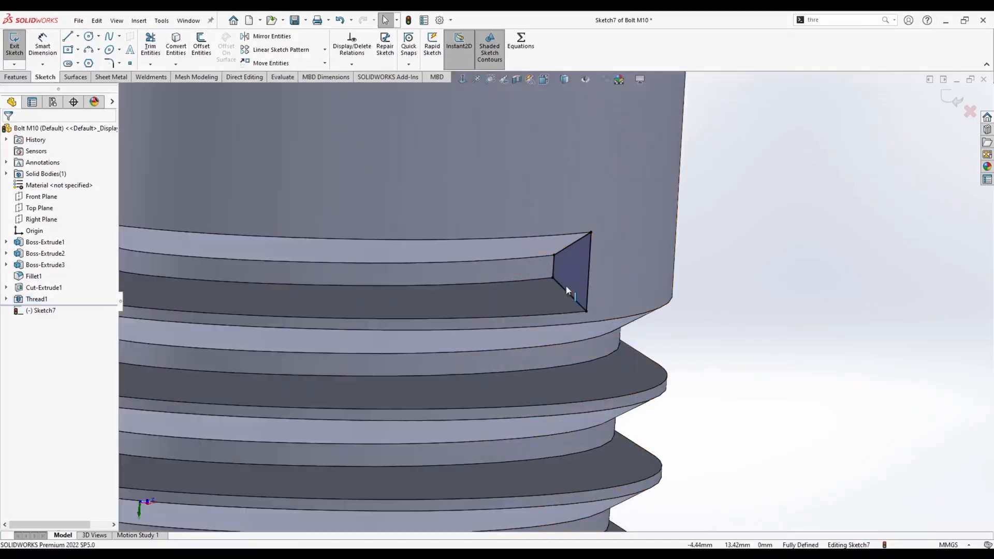
Cut-extrude the converted thread profile Through All so the groove runs out of the shank's side.
scroll(588, 241, "up", 3)
left_click(19, 78)
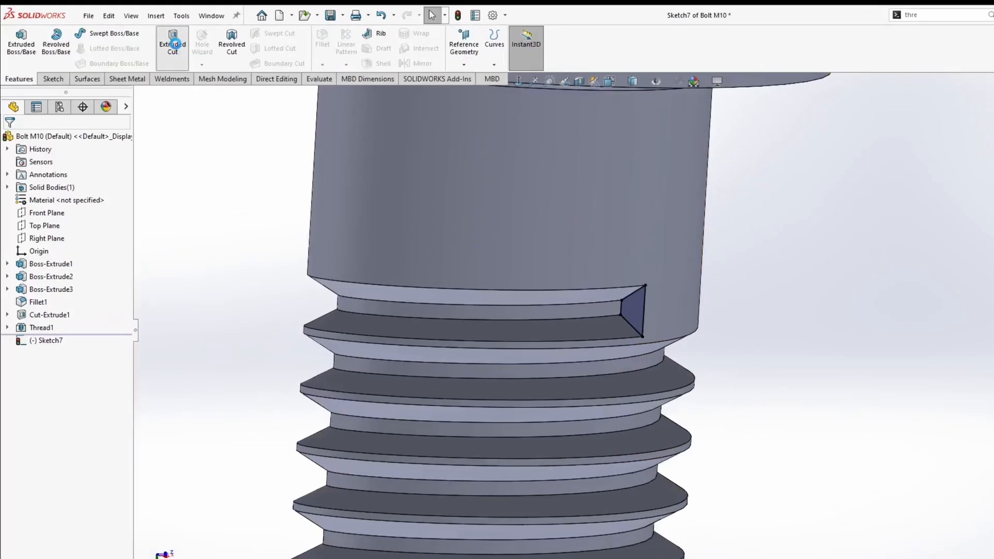
left_click(153, 44)
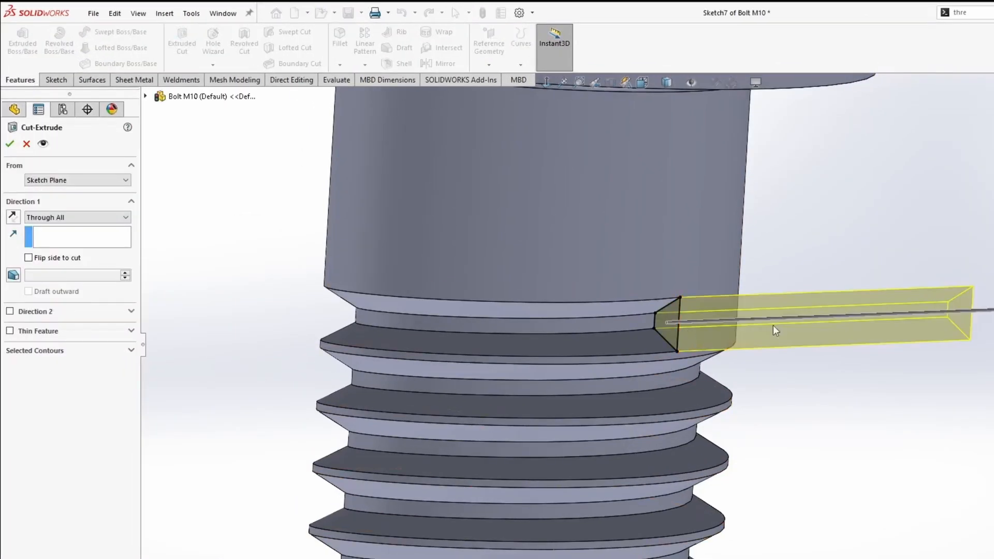
left_click(10, 144)
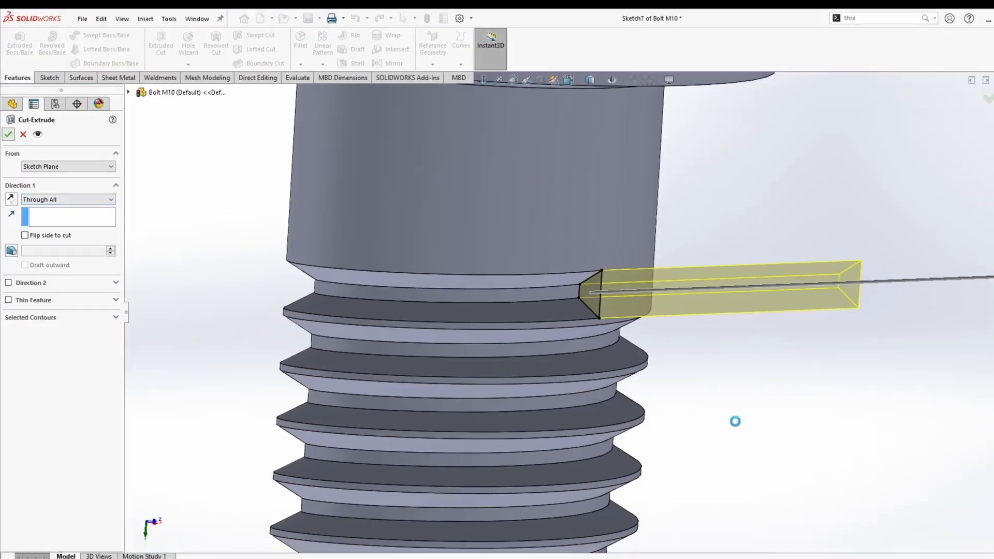
middle_click_drag(723, 389, 542, 304)
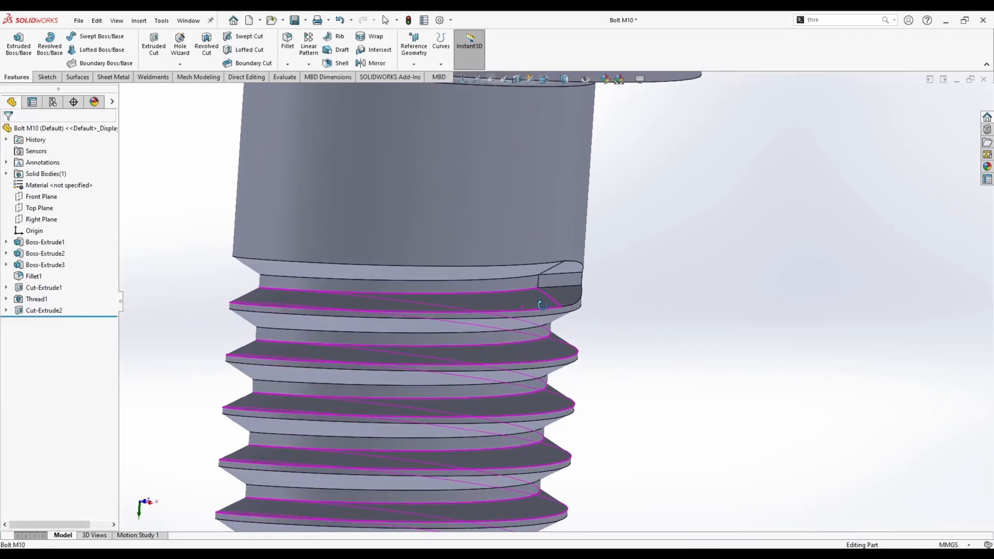
scroll(542, 306, "up", 3)
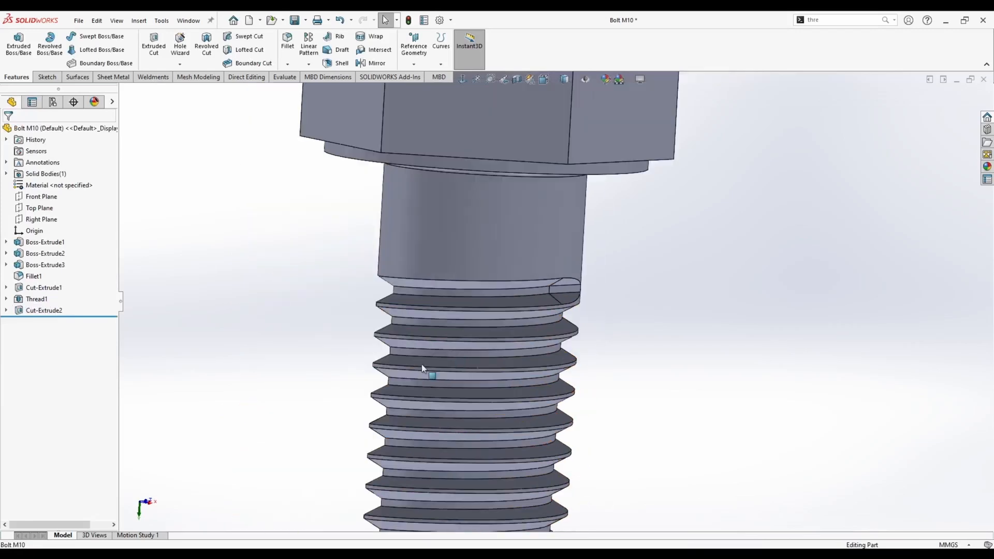
Apply the polished steel appearance to the entire Bolt M10 part.
middle_click_drag(423, 368, 456, 331)
key("ctrl+7")
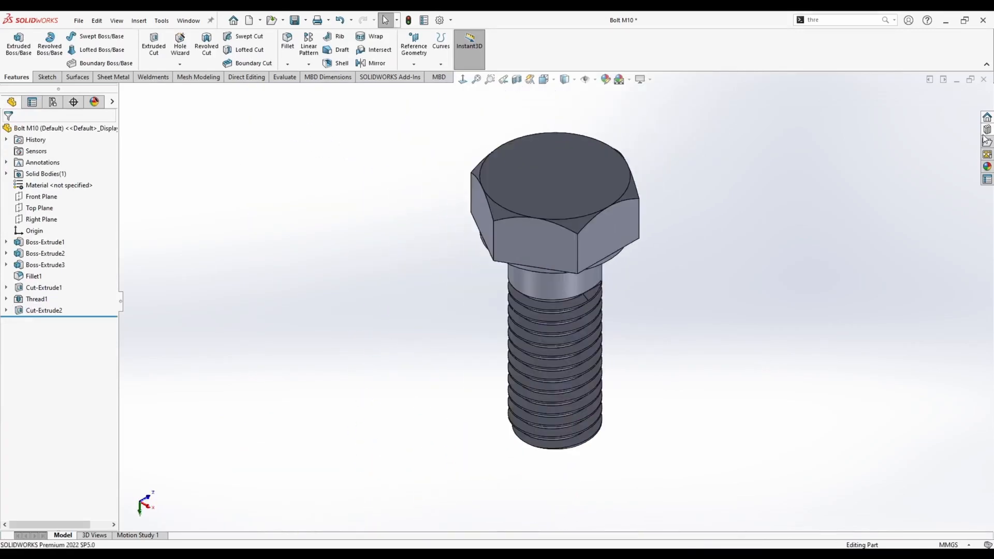
left_click(988, 166)
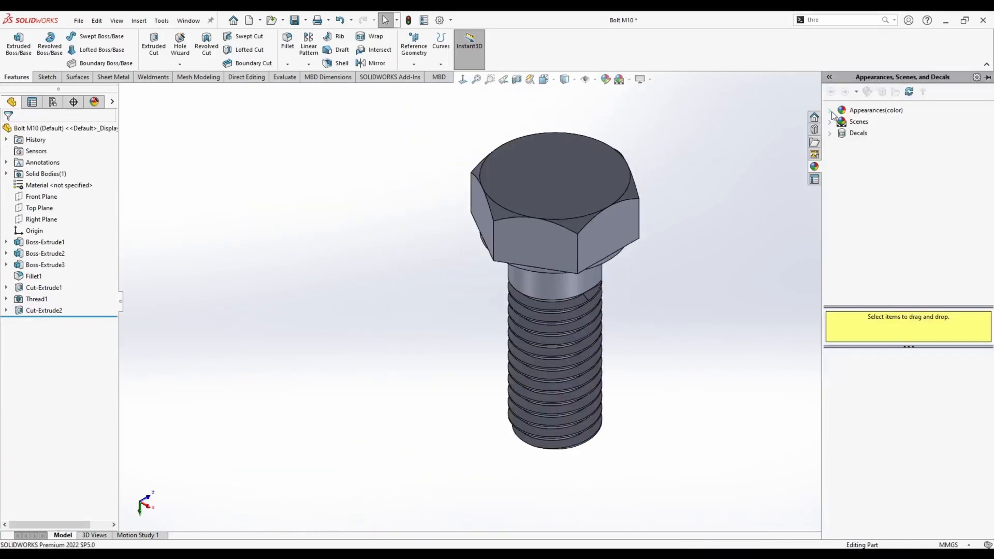
left_click(831, 112)
left_click(845, 134)
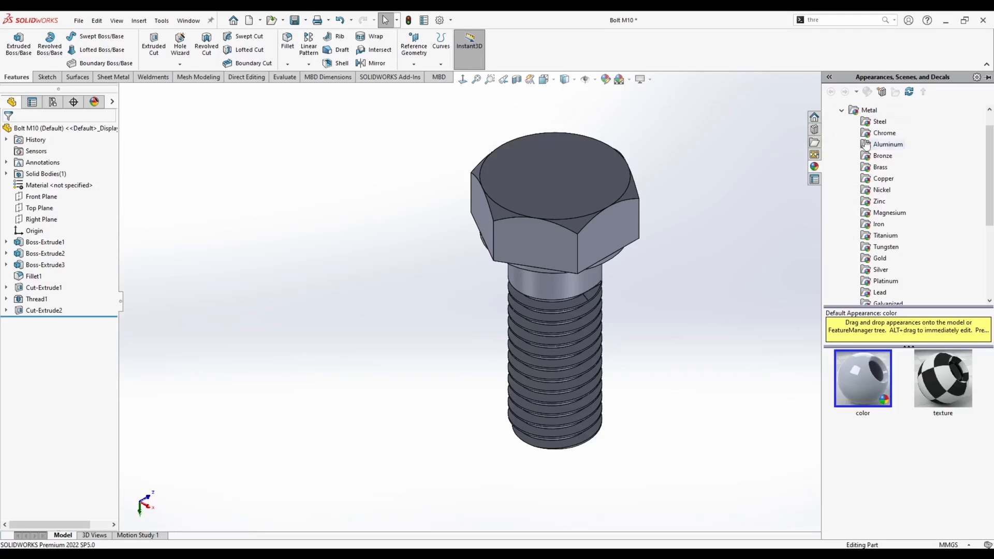
left_click(879, 122)
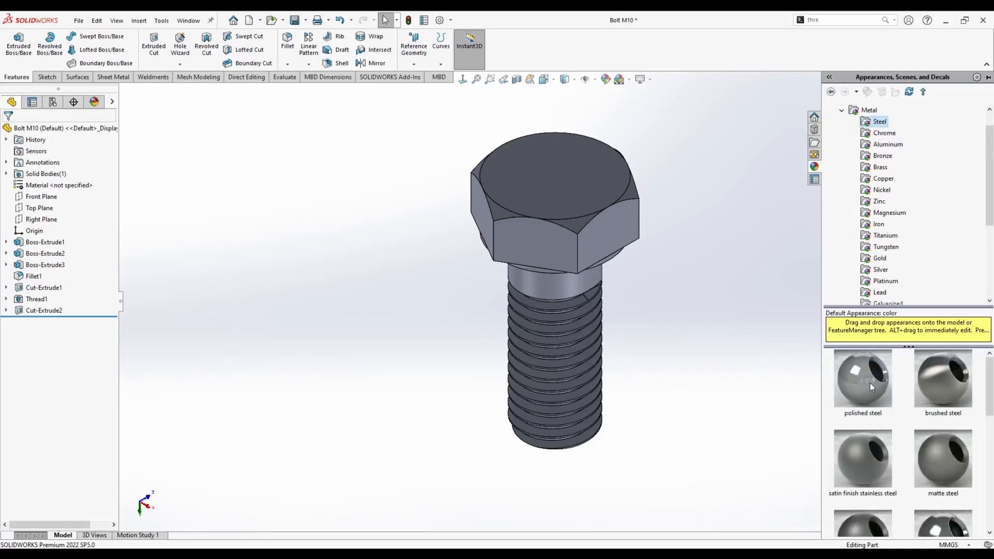
left_click_drag(870, 383, 567, 200)
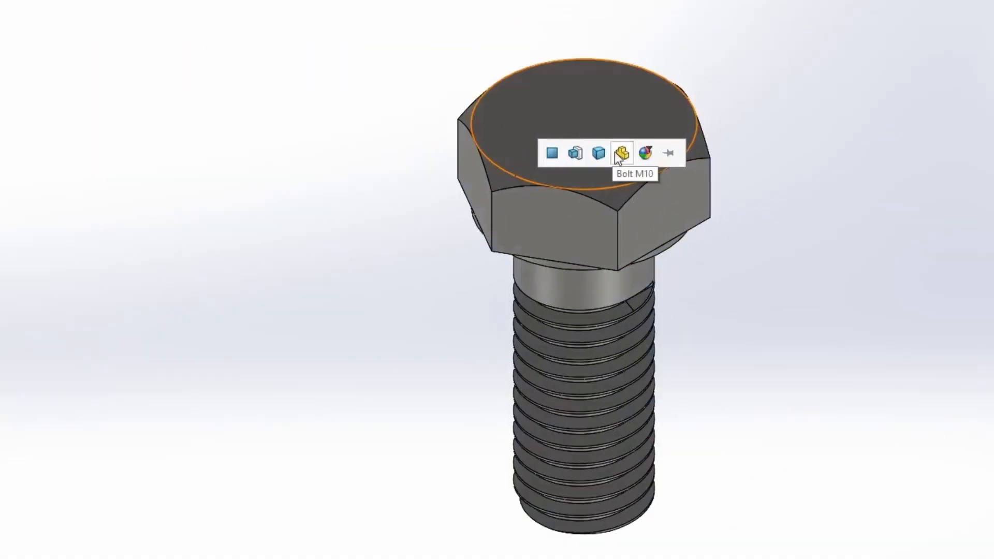
left_click(621, 153)
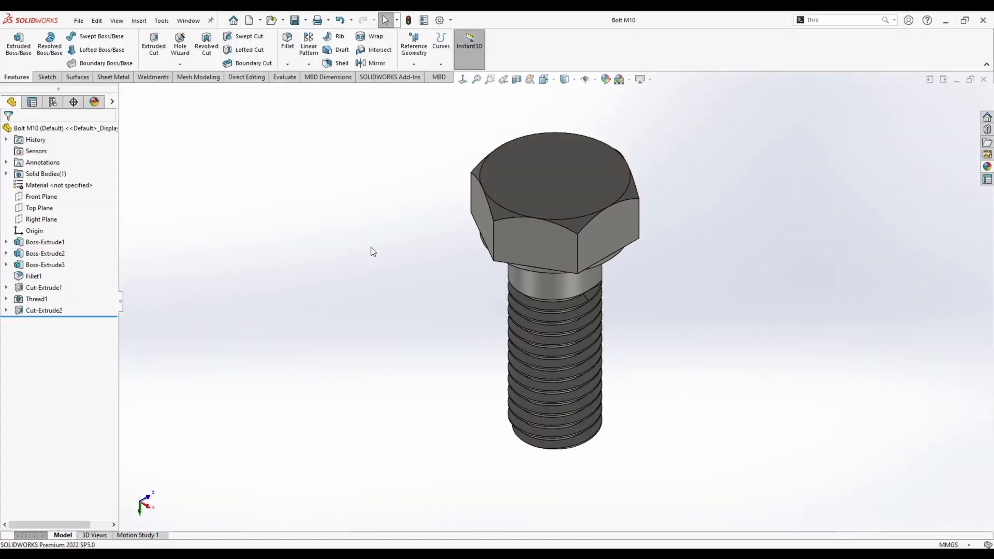
middle_click_drag(373, 251, 352, 241)
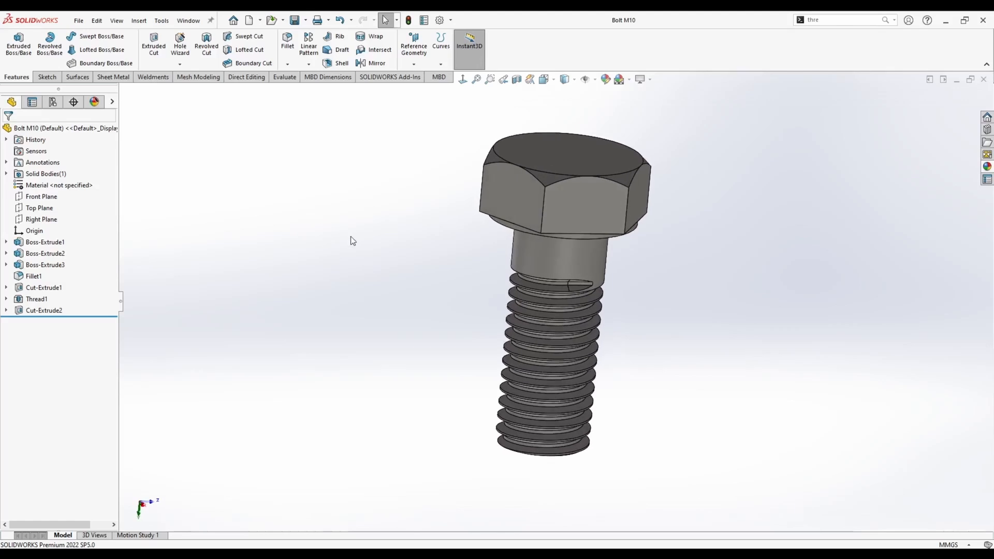
Create a new part and sketch a hexagon about 70 mm across flats on the Top Plane, centred on the origin with one corner straight up.
left_click(249, 20)
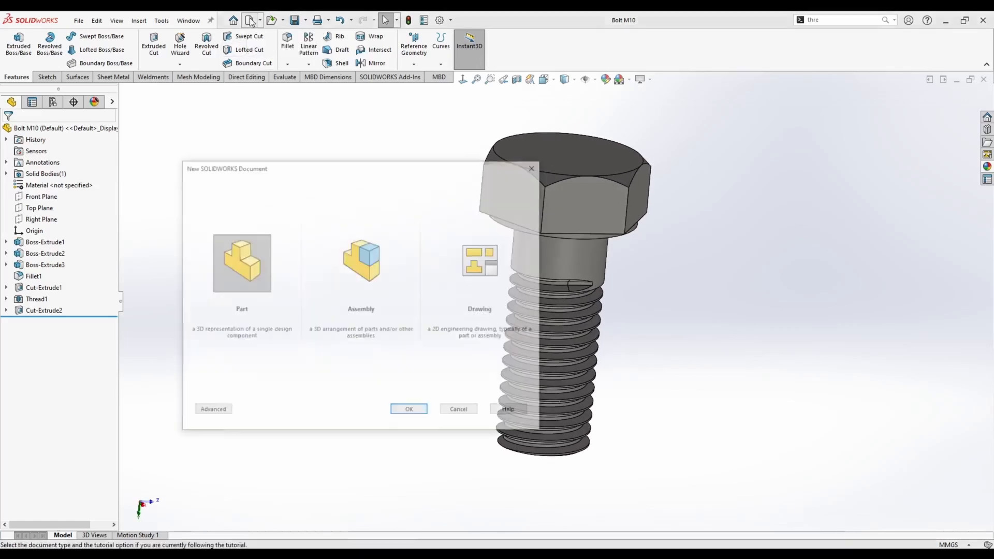
left_click(409, 411)
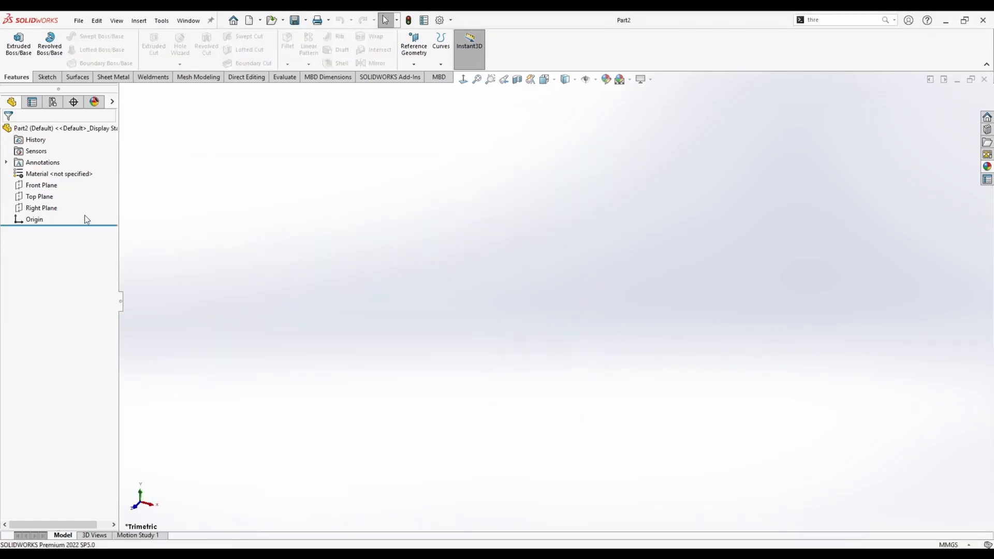
right_click(46, 202)
left_click(84, 183)
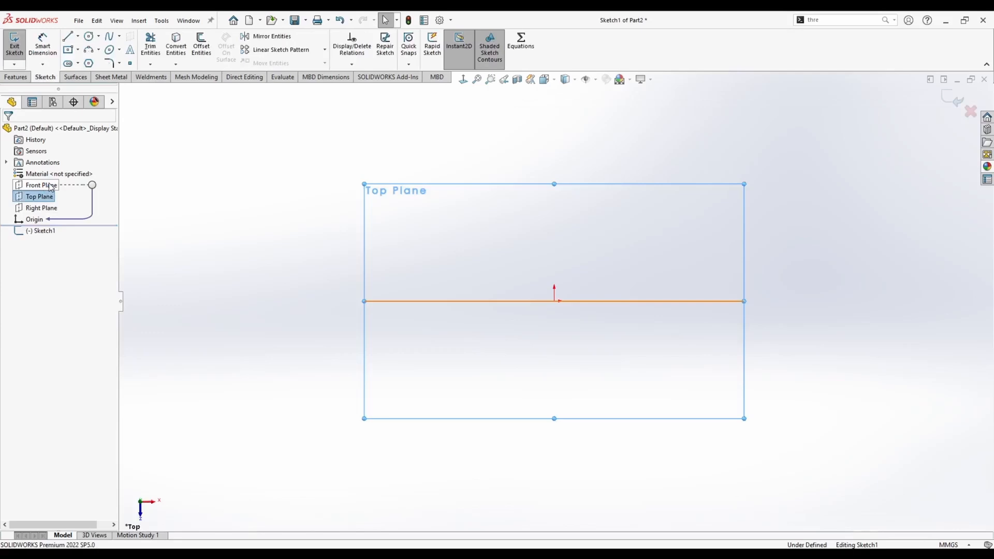
left_click(89, 64)
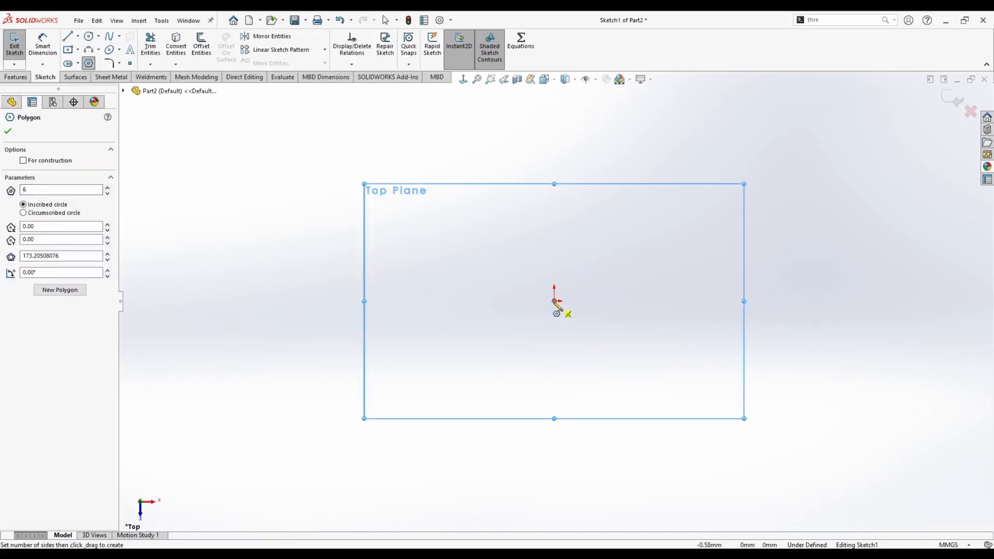
left_click_drag(554, 300, 556, 224)
left_click(555, 215)
key("Escape")
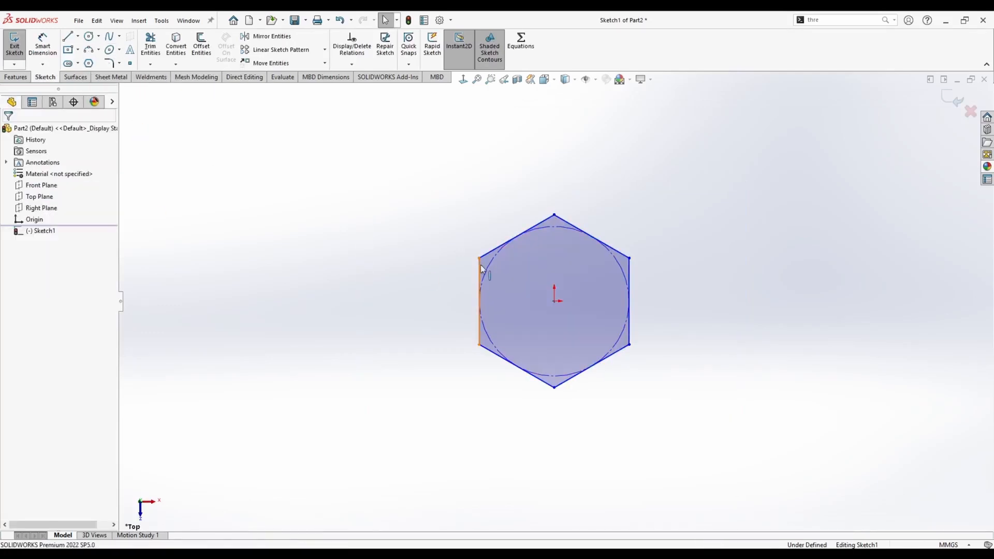
Dimension the hexagon's width between its two vertical sides as 16 mm.
left_click(480, 264)
left_click(506, 248)
key("Escape")
left_click(41, 49)
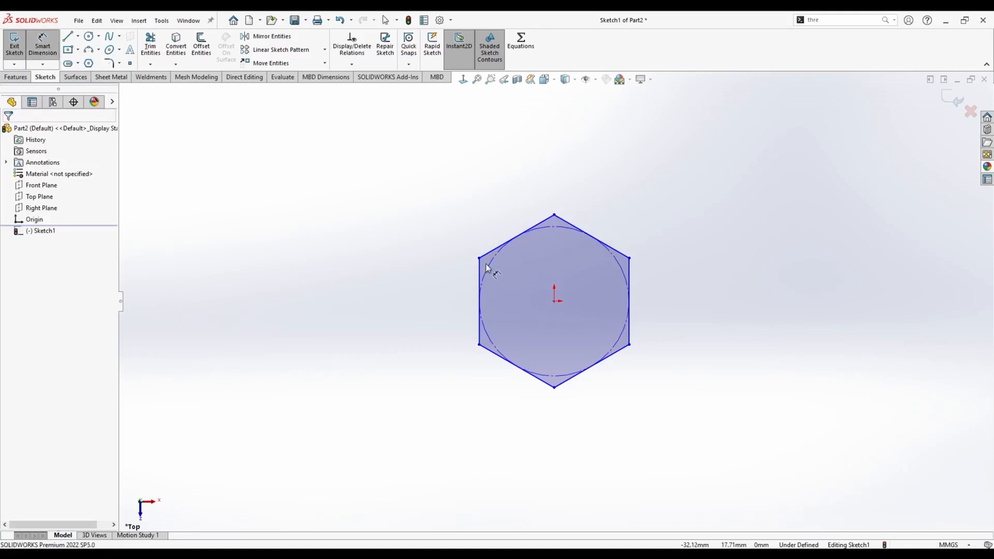
left_click(479, 290)
left_click(629, 290)
left_click(559, 426)
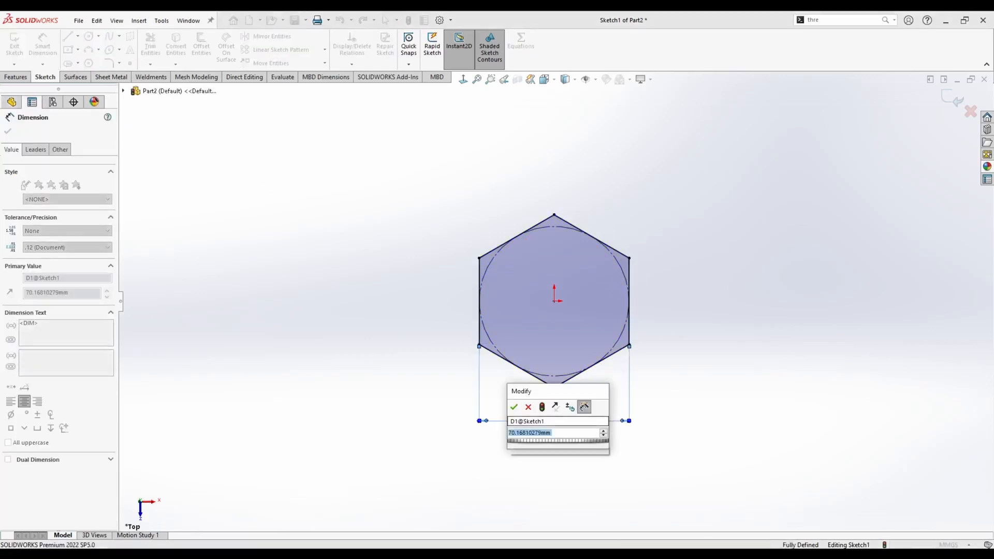
type("16")
key("Return")
key("Escape")
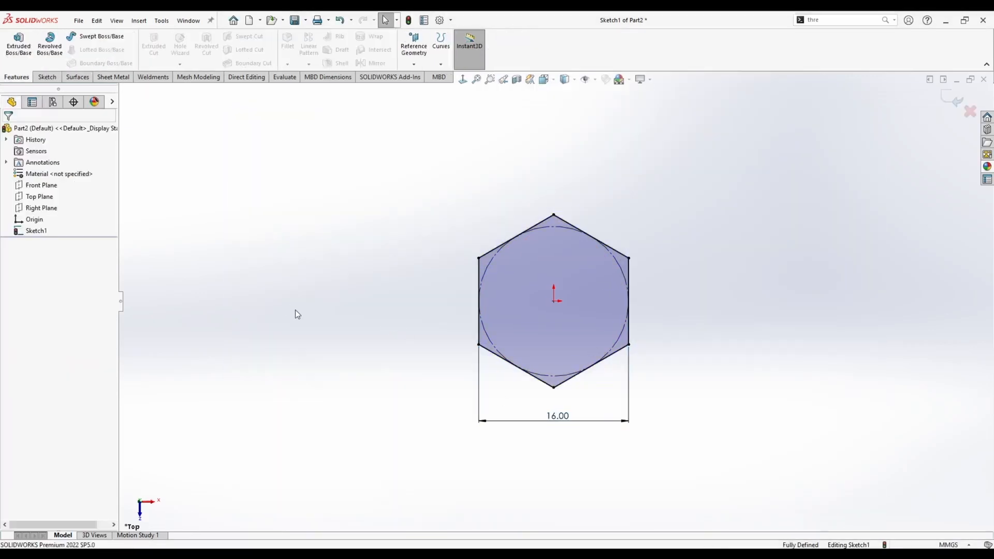
Add an 8.38 mm diameter circle centred on the origin inside the hexagon.
left_click(47, 78)
left_click(88, 35)
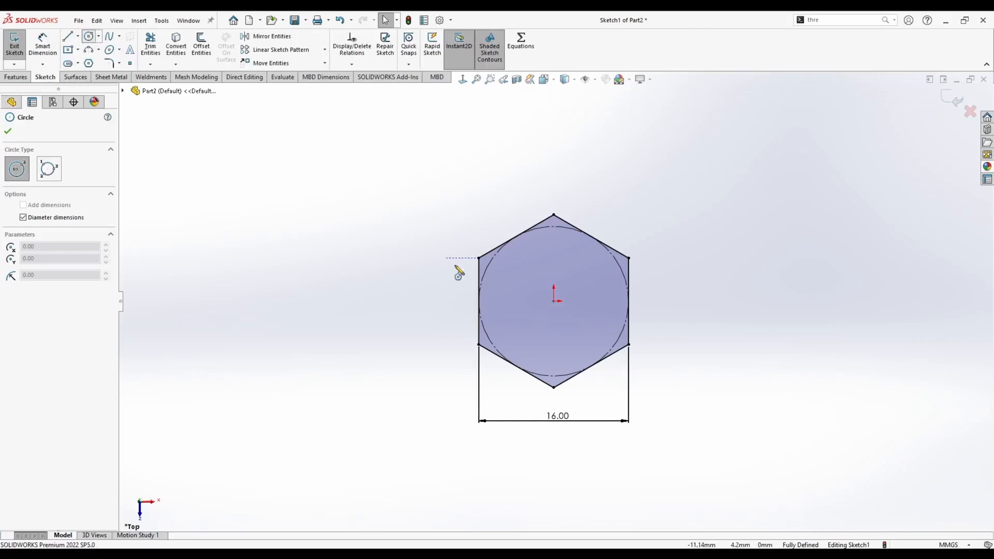
left_click(554, 301)
left_click(545, 266)
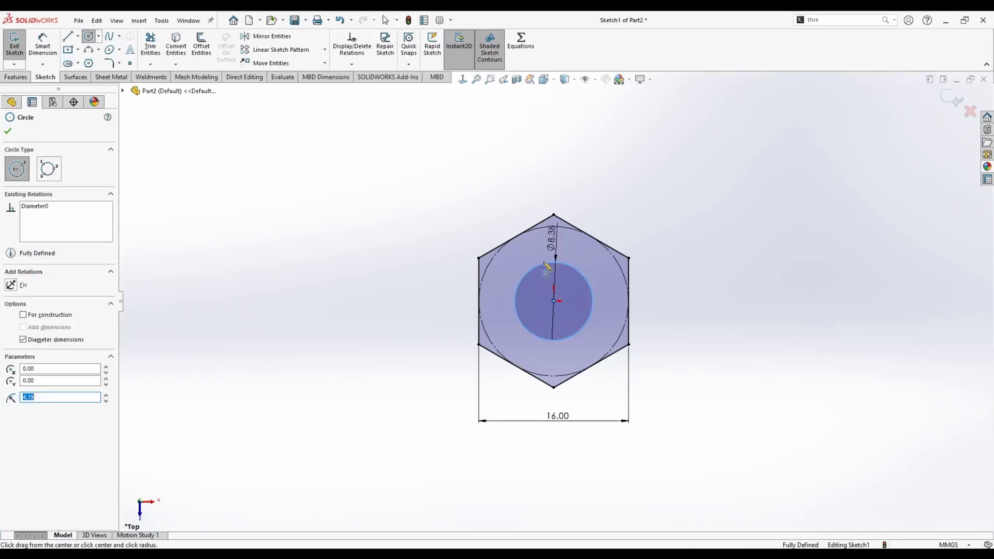
key("Escape")
Extrude the hexagon with its circular hole Mid Plane to a total depth of 9.5 mm.
middle_click_drag(445, 248, 552, 253)
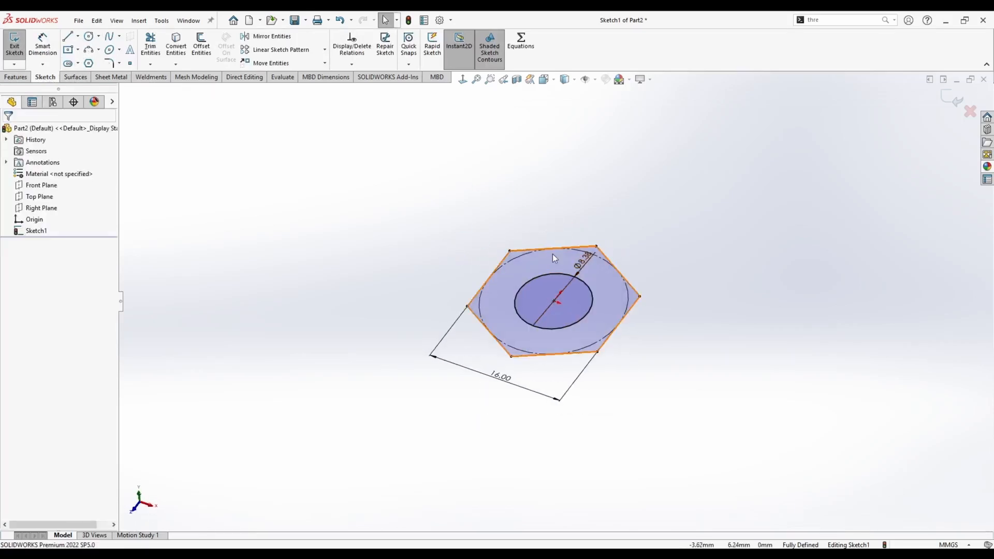
left_click(611, 275)
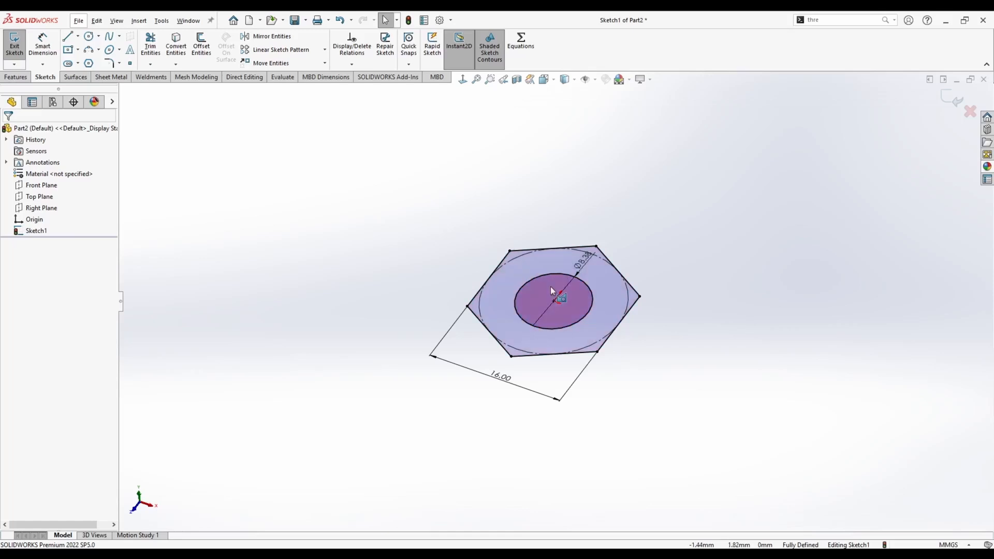
left_click(15, 76)
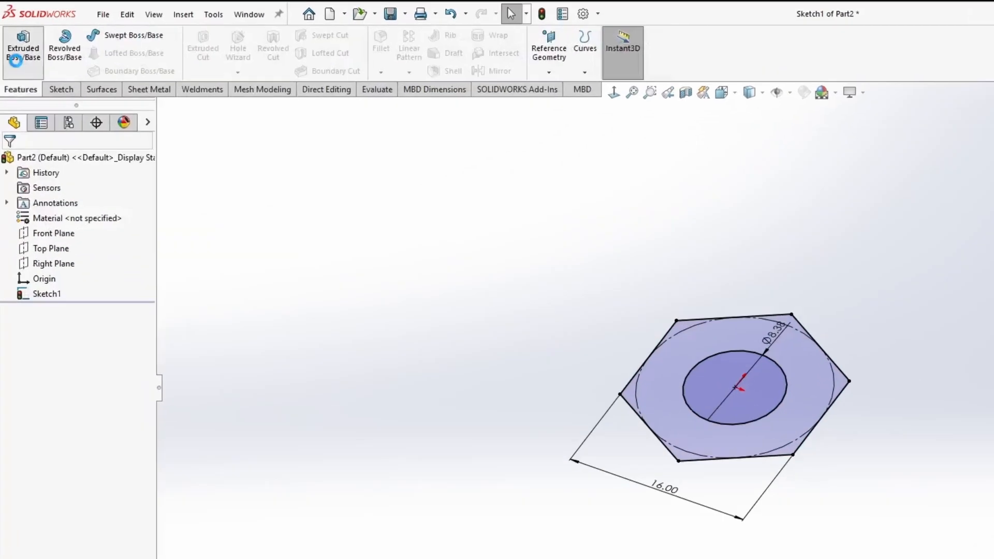
left_click(15, 60)
left_click(85, 243)
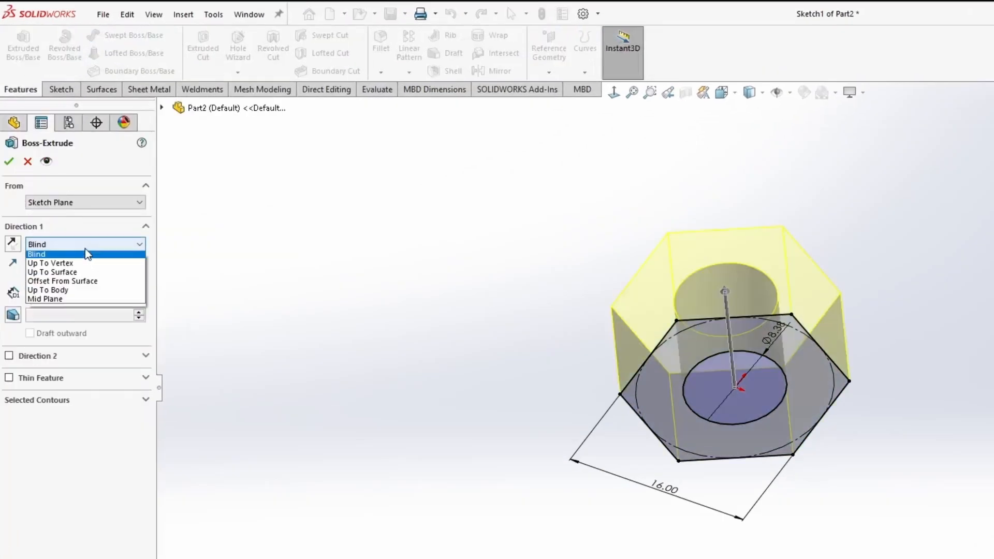
left_click(61, 299)
type("9.5")
key("Return")
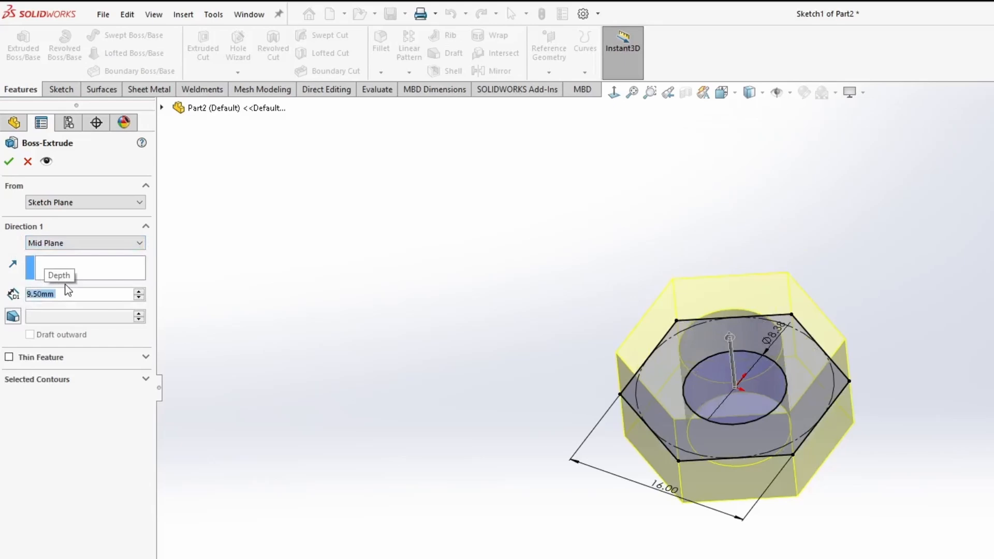
left_click(10, 163)
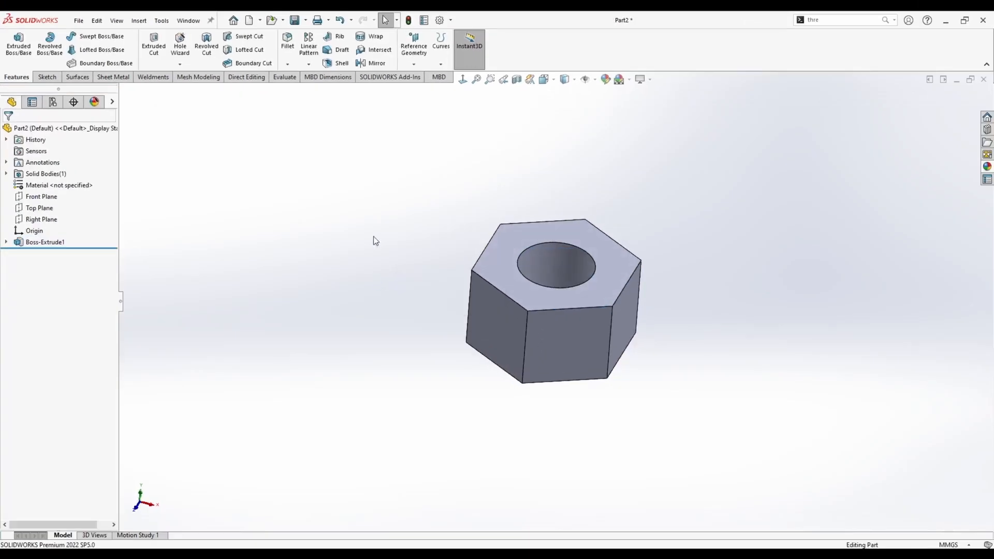
Save the part as Nut M10 in the tutorial folder.
key("s")
left_click(347, 222)
key("ctrl+s")
type("Nut M10")
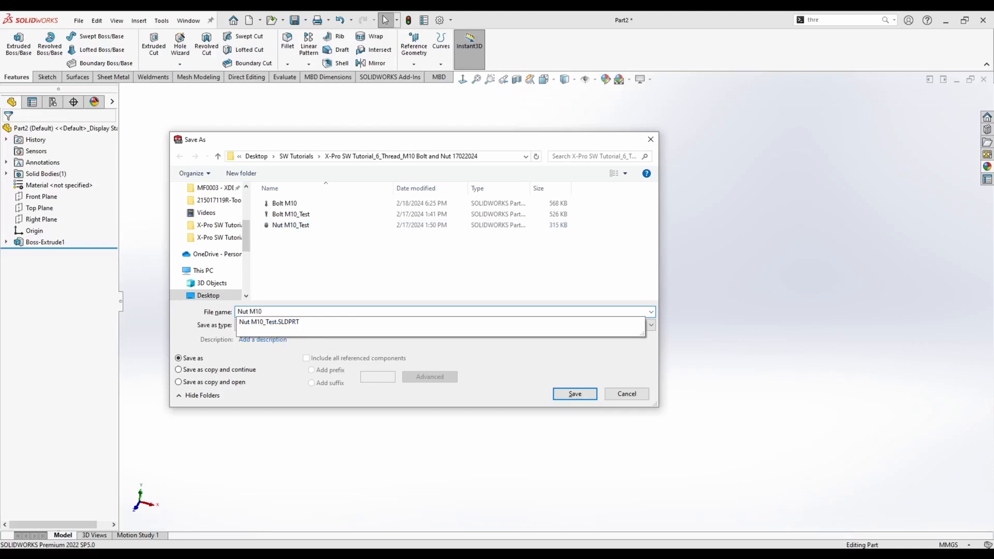
left_click(576, 394)
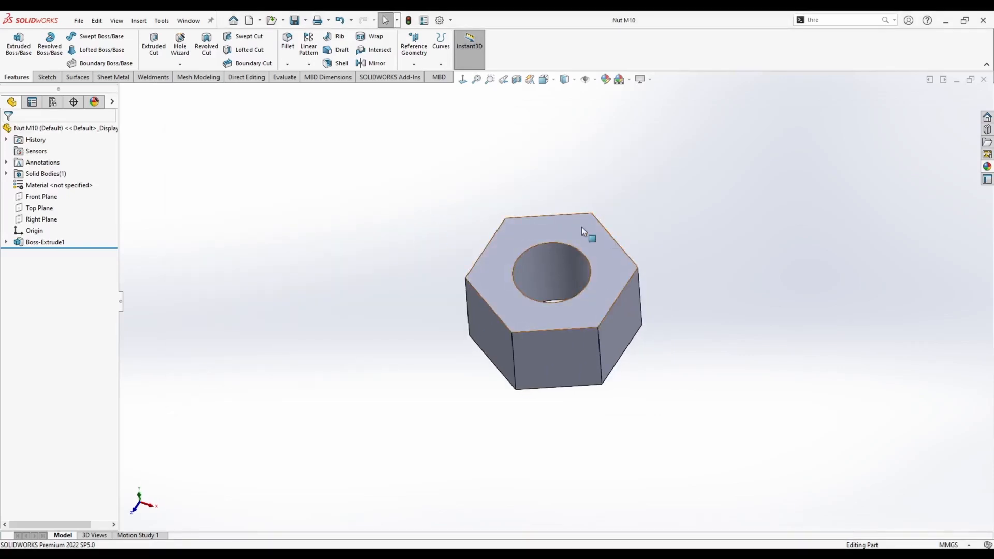
Sketch a circle on the nut's upper hexagonal face, centred on the hole, and make it tangent to a hexagon edge.
middle_click_drag(567, 221, 378, 234)
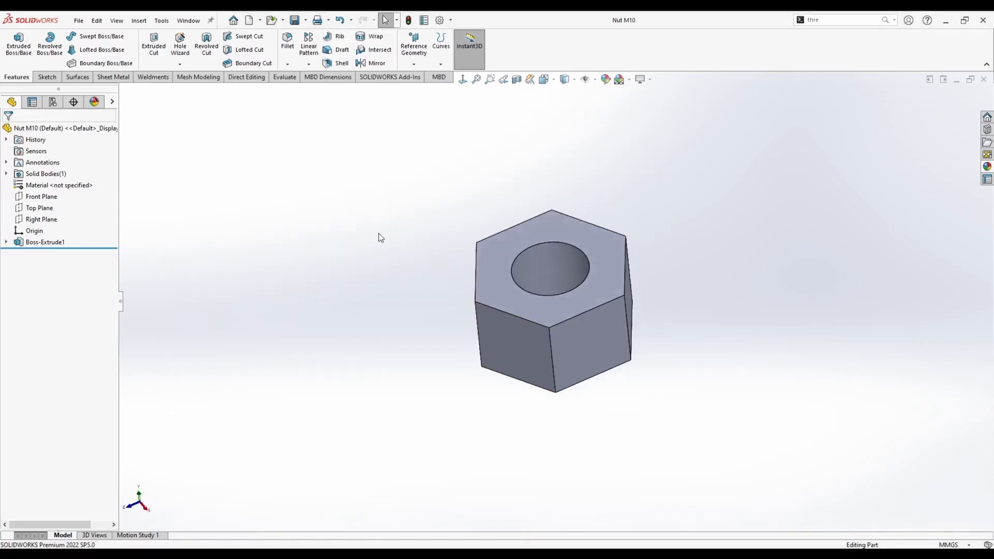
left_click(536, 233)
right_click(536, 231)
left_click(559, 219)
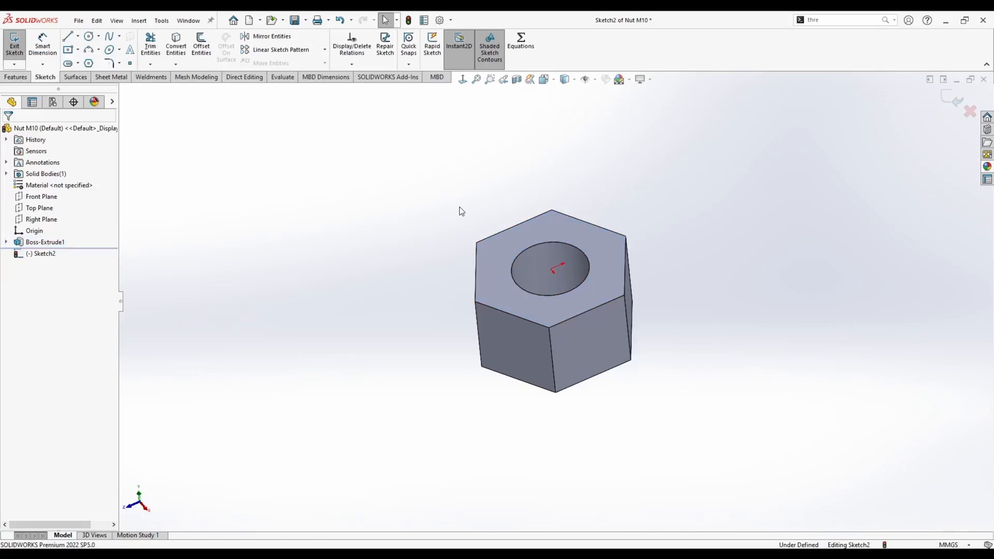
left_click(89, 36)
left_click(550, 283)
left_click(526, 227)
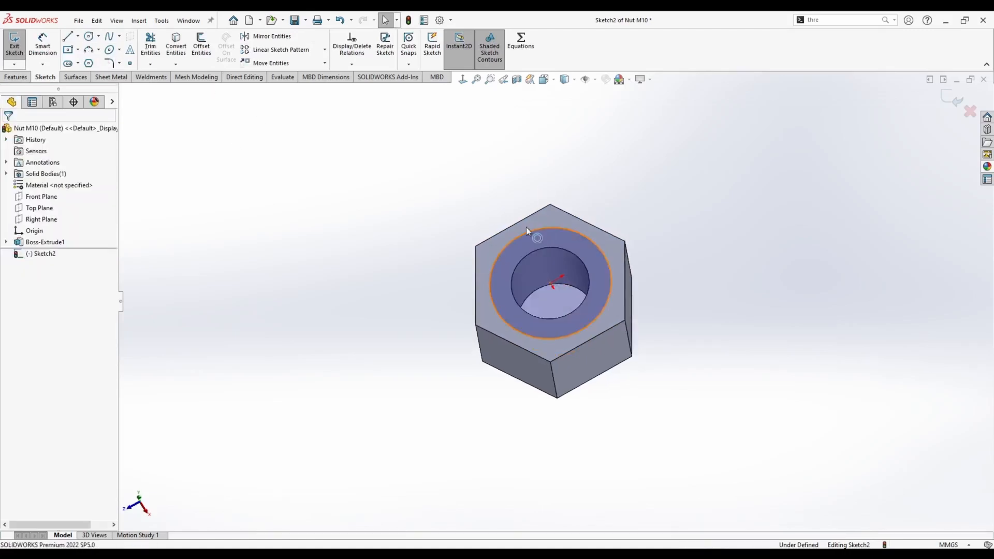
left_click(525, 220, "ctrl")
left_click(553, 175)
left_click(434, 183)
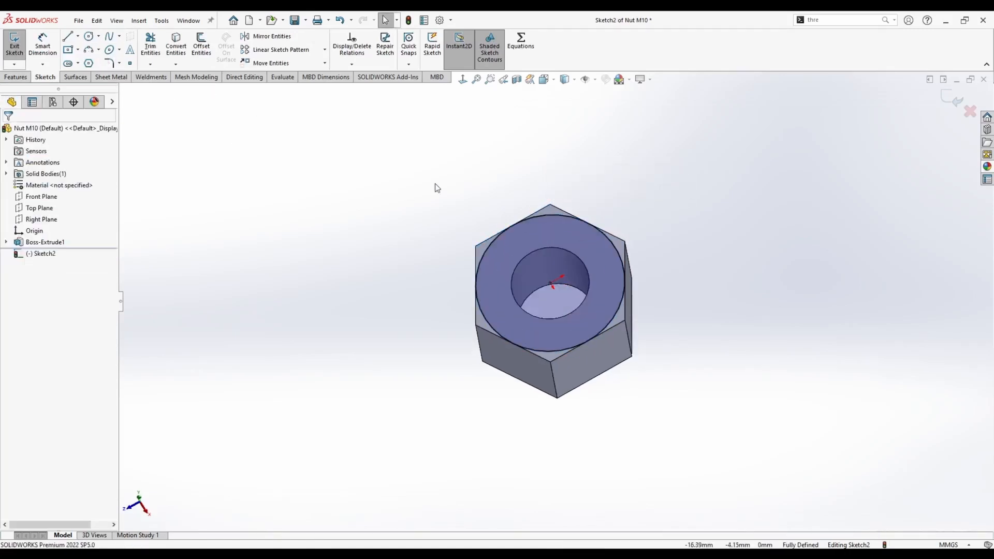
Cut-extrude the circle Through All with the side to cut flipped and a 45° draft to chamfer the nut's upper corners.
left_click(16, 77)
left_click(189, 48)
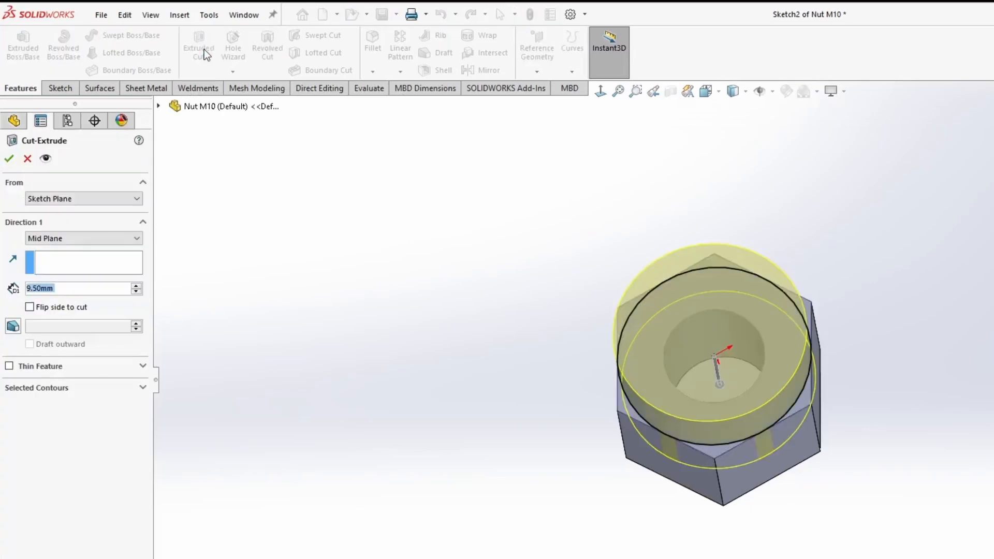
left_click(69, 239)
left_click(50, 257)
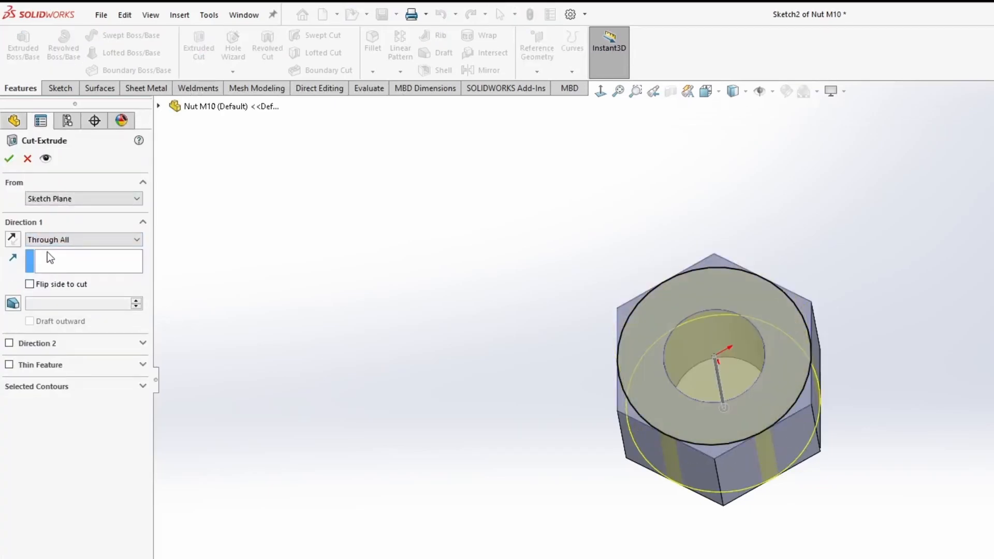
left_click(56, 285)
left_click(13, 303)
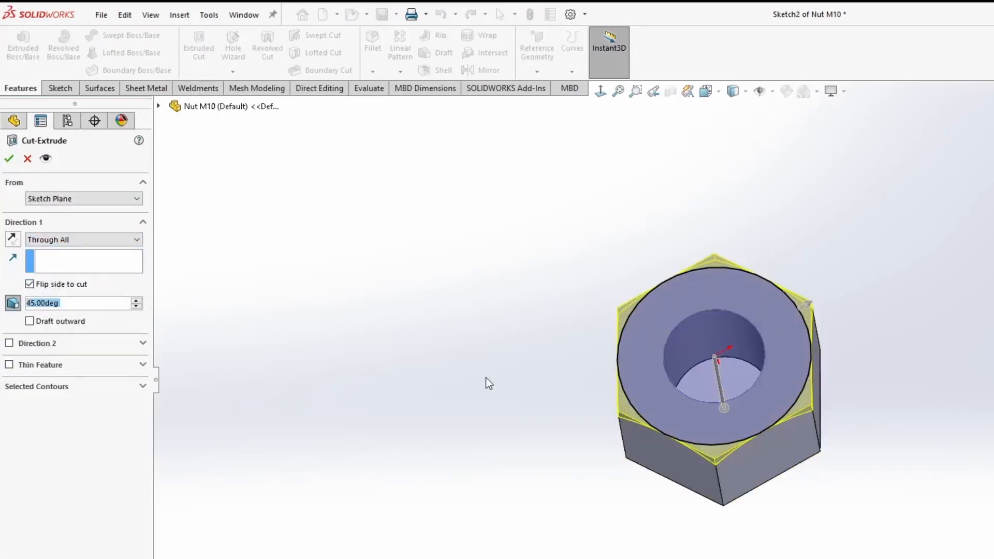
middle_click_drag(486, 383, 499, 279)
left_click(45, 159)
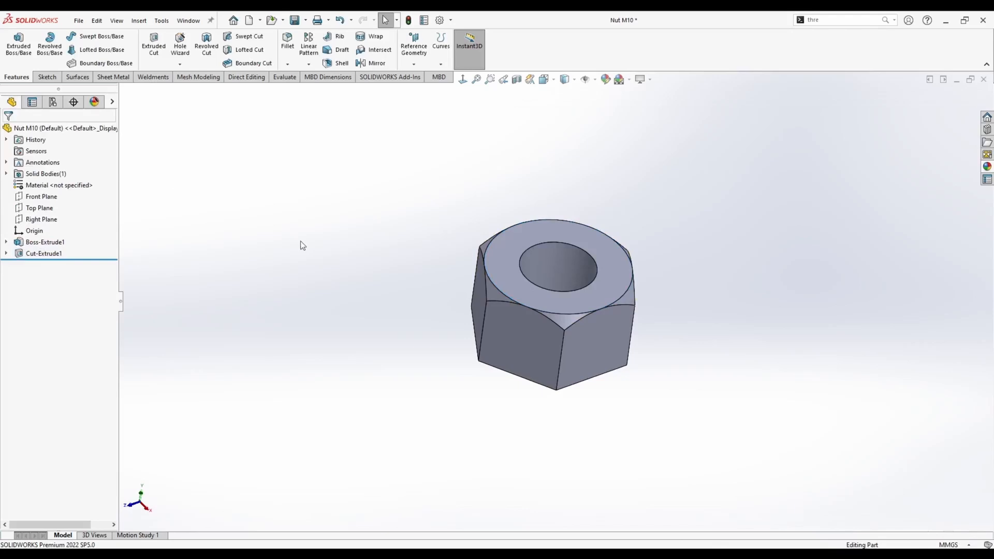
Examine where the Top Plane passes through the nut in relation to its extrusion and chamfer cut.
middle_click_drag(301, 244, 317, 153)
key("ctrl+7")
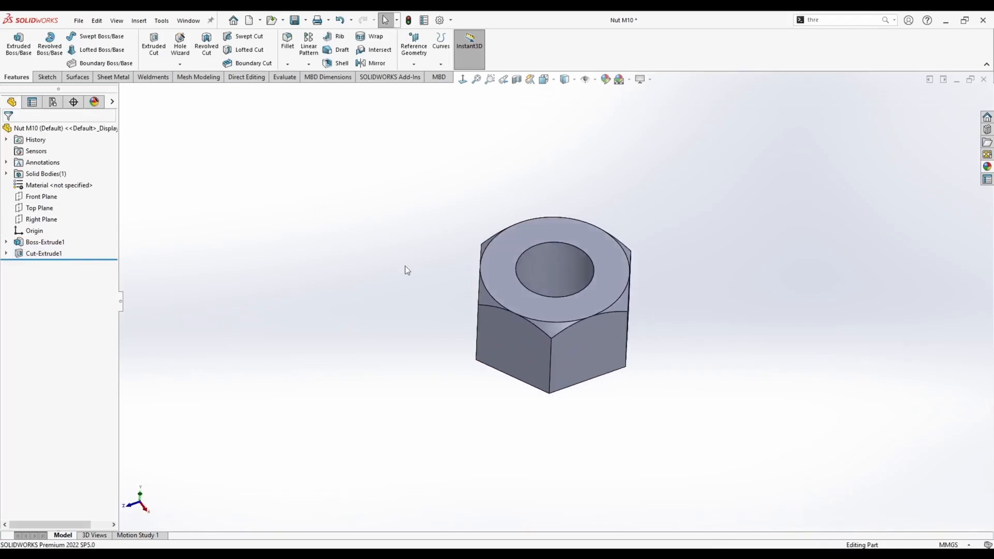
left_click(40, 207)
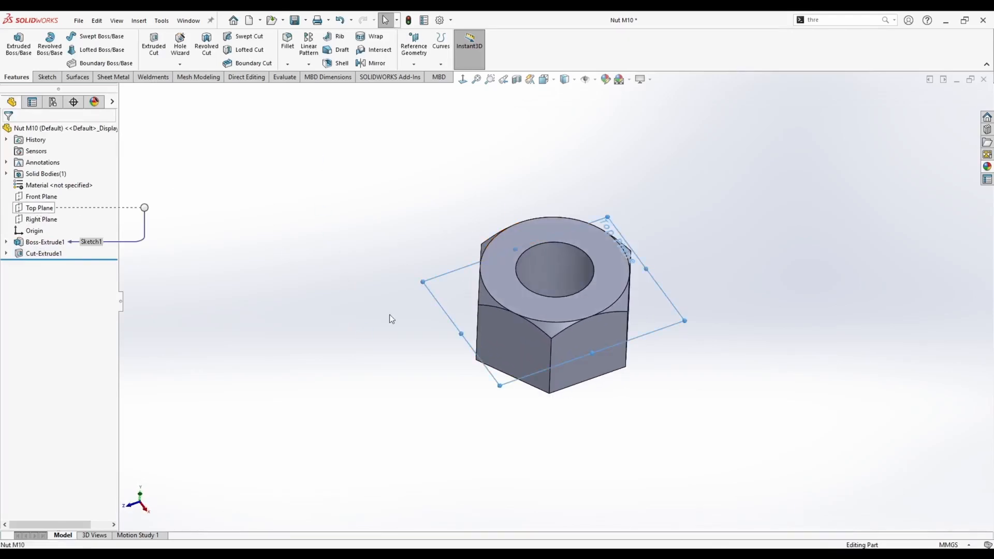
mouse_move(388, 317)
middle_mouse_down()
mouse_move(371, 200)
mouse_move(388, 254)
middle_mouse_up()
left_click(45, 241)
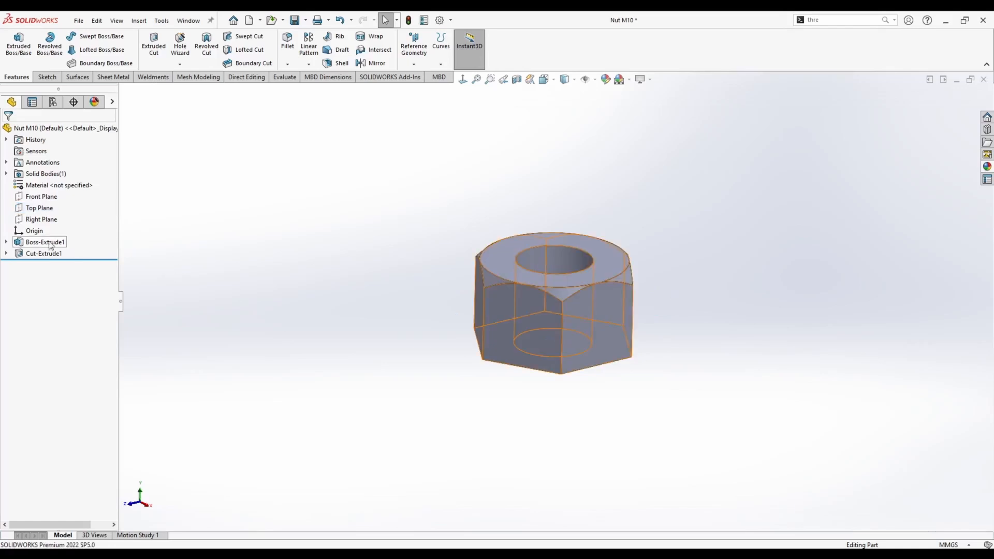
left_click(98, 255)
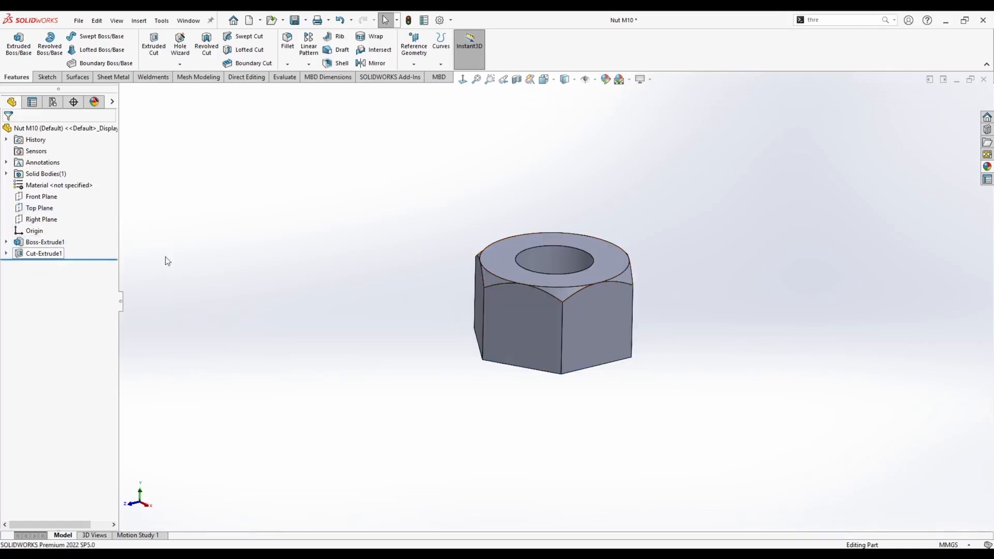
middle_click_drag(489, 284, 509, 400)
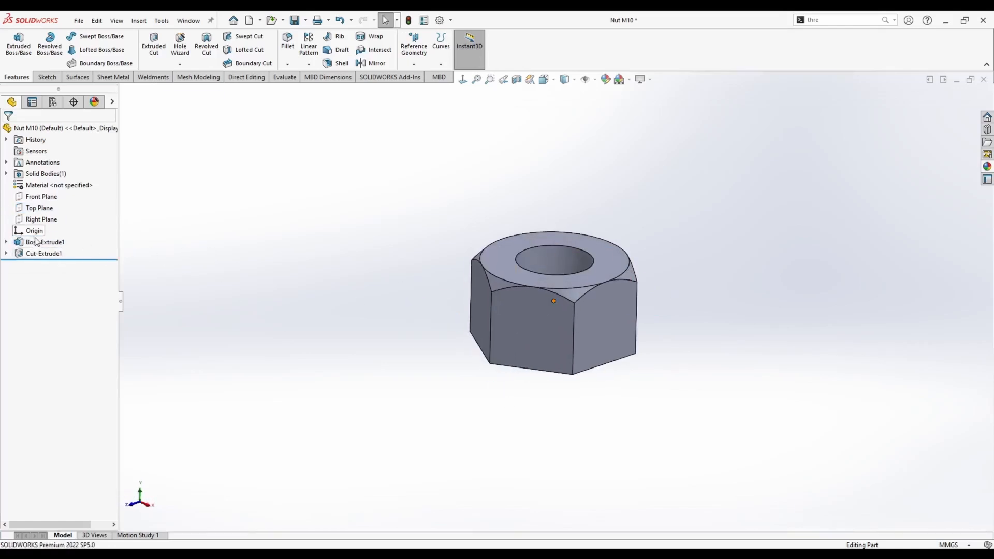
Mirror the chamfer cut about the Top Plane to chamfer the nut's lower corners as well.
left_click(33, 211)
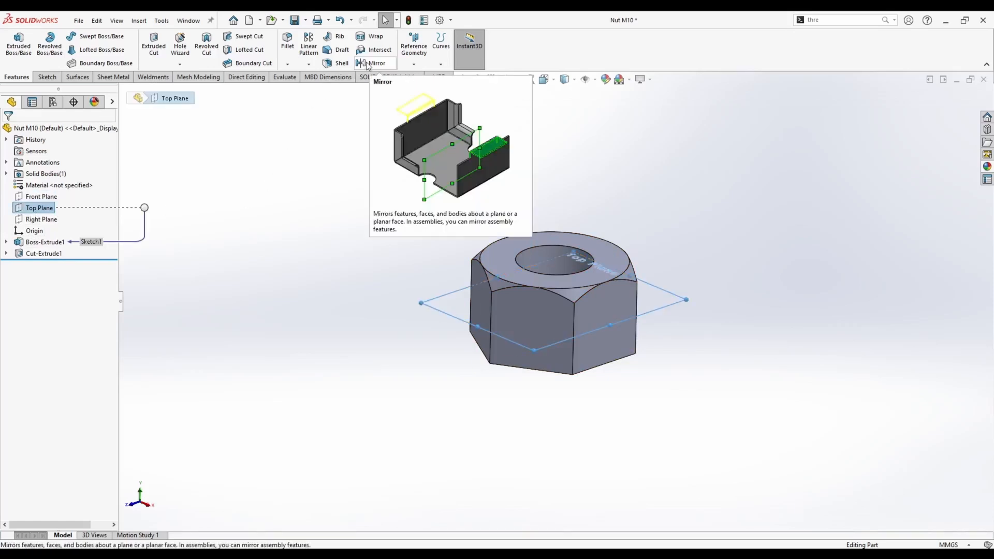
left_click(369, 63)
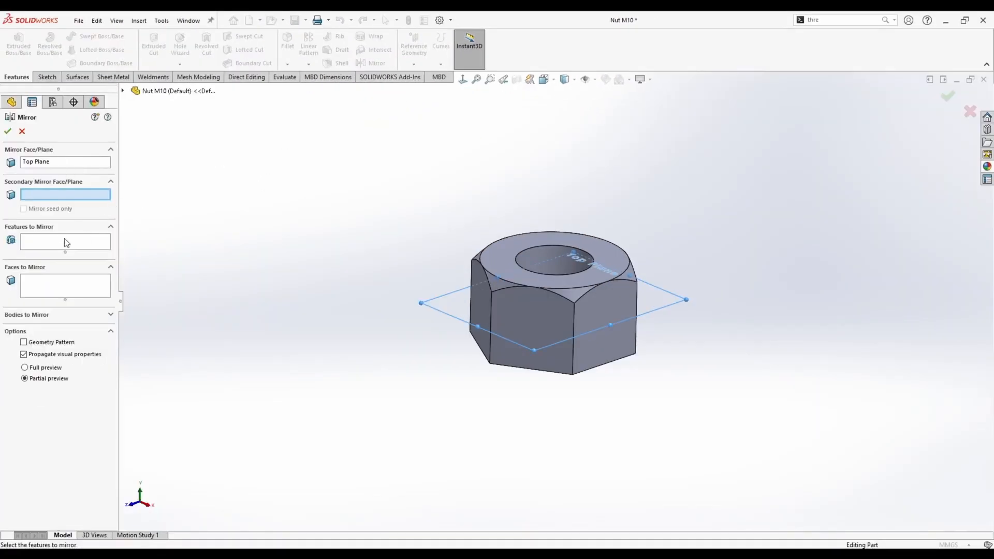
left_click(37, 242)
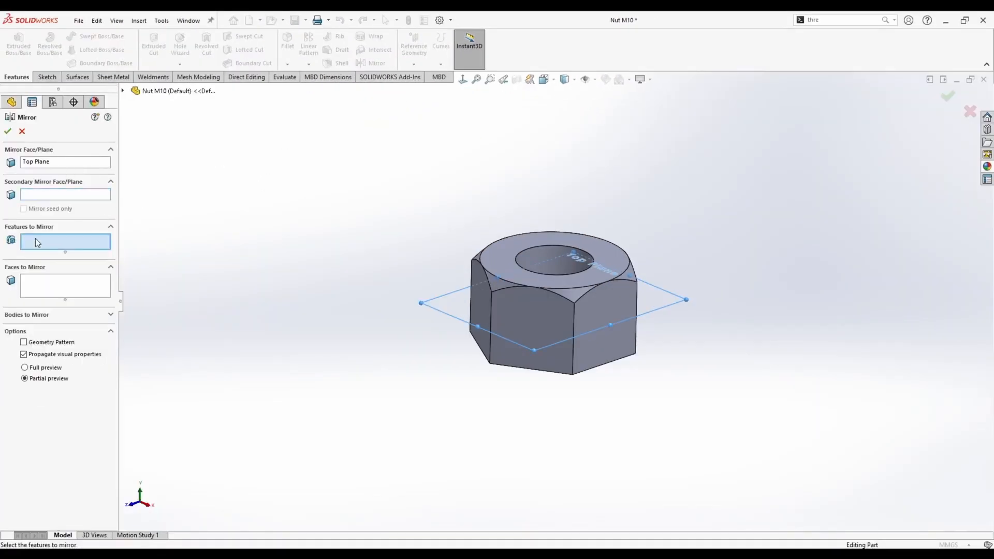
left_click(123, 91)
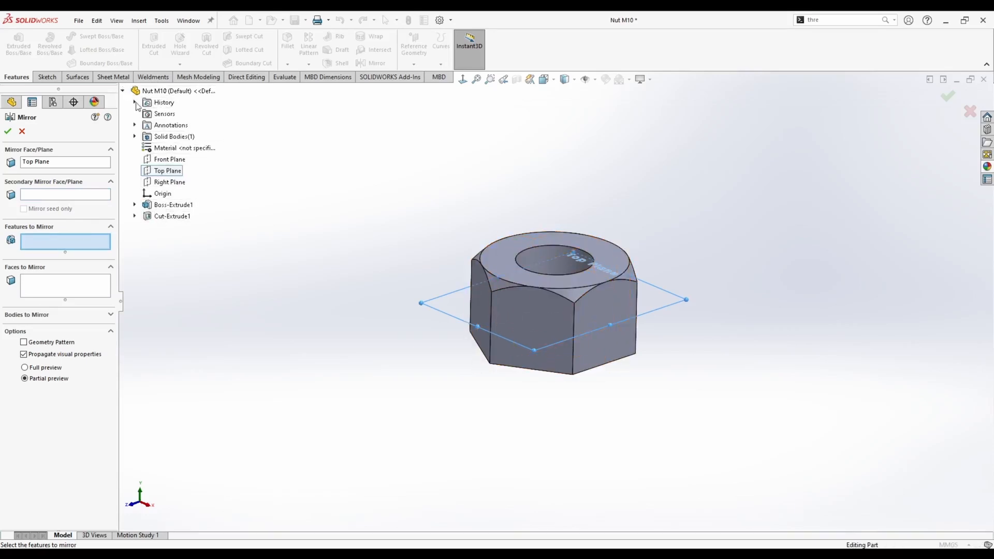
left_click(123, 92)
scroll(498, 275, "down", 2)
left_click(504, 294)
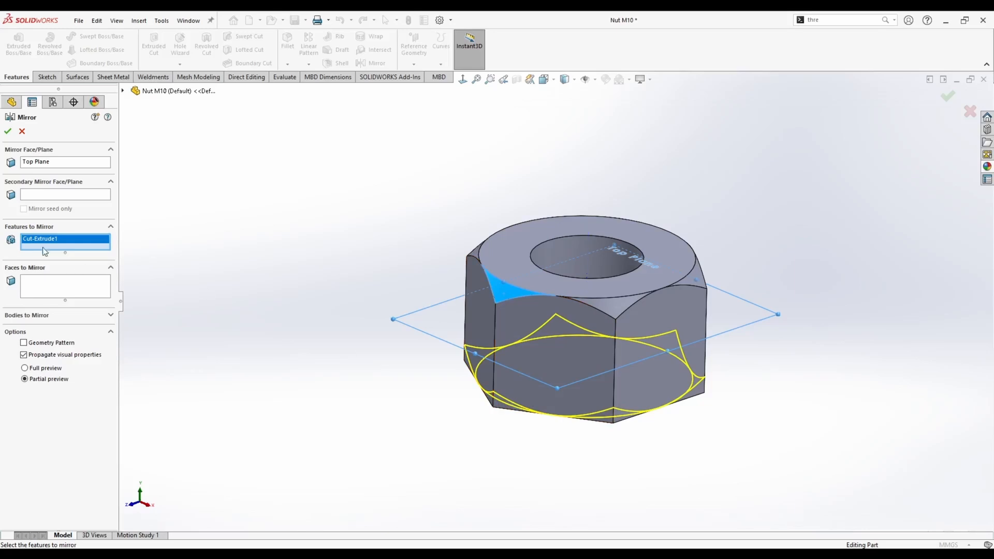
left_click(8, 131)
middle_click_drag(338, 228, 362, 162)
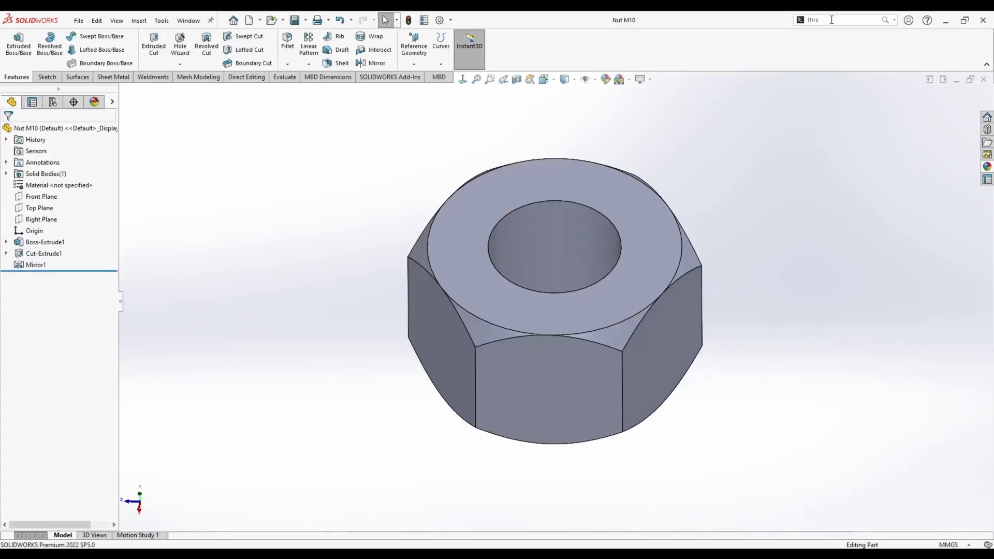
Start a Thread feature on the hole's upper circular edge, running up to the nut's lower face.
left_click(161, 21)
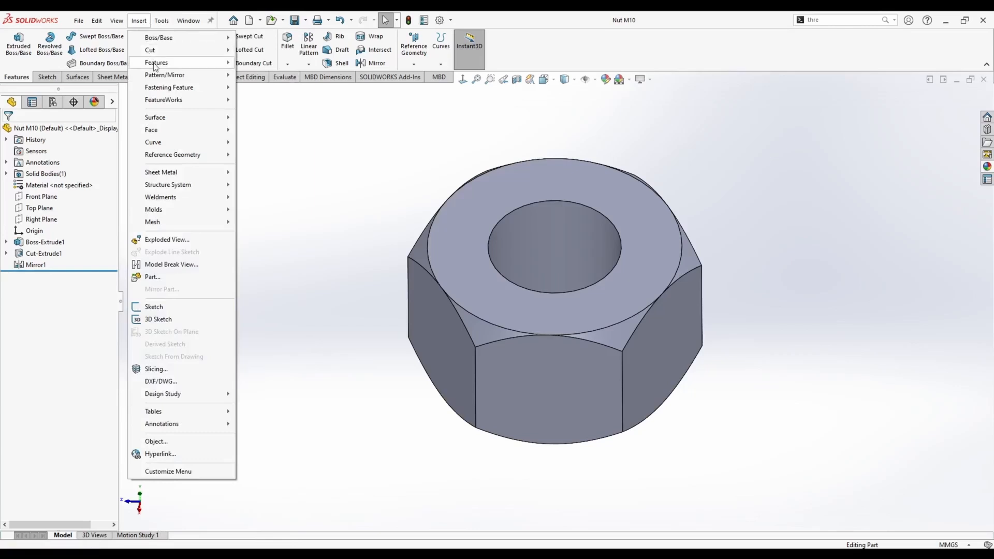
mouse_move(181, 67)
left_click(274, 118)
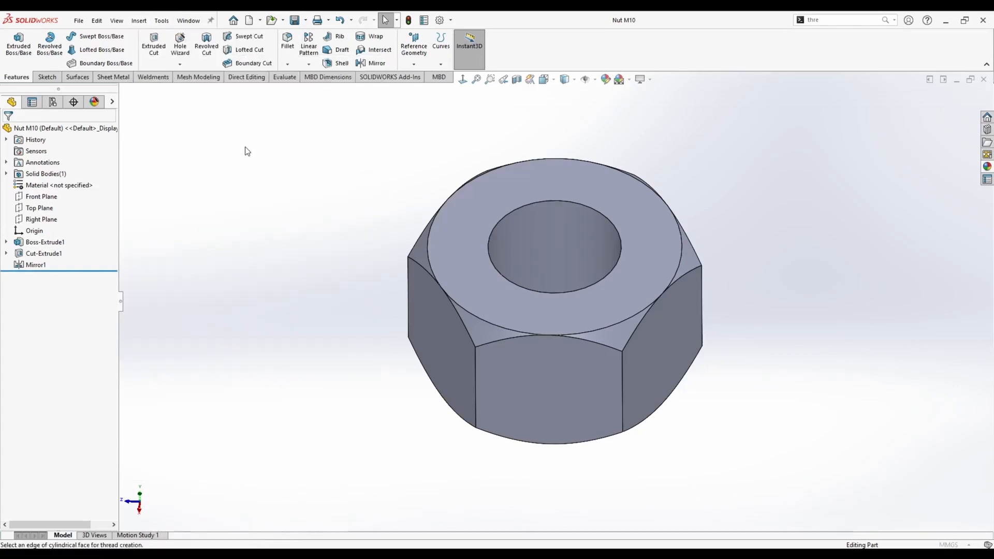
left_click(558, 296)
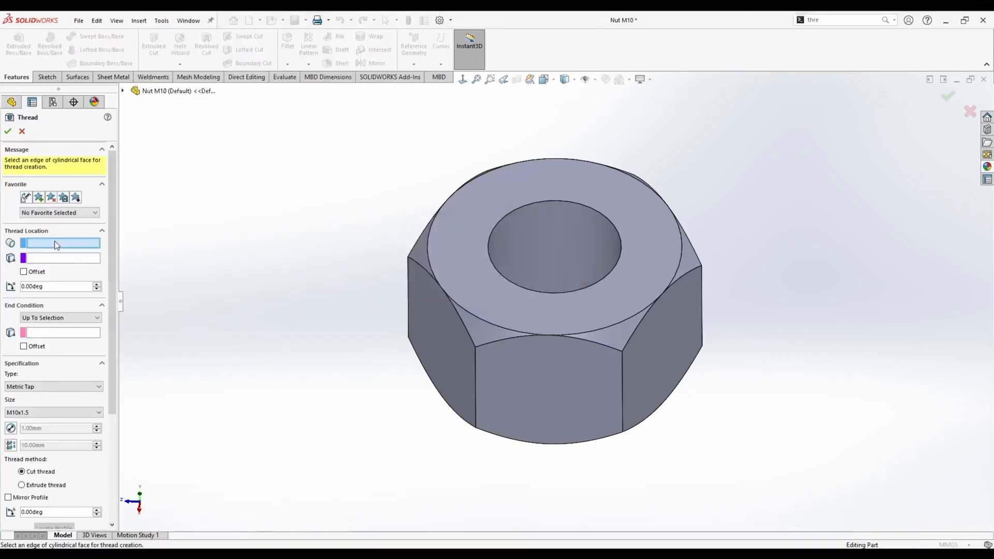
left_click(558, 201)
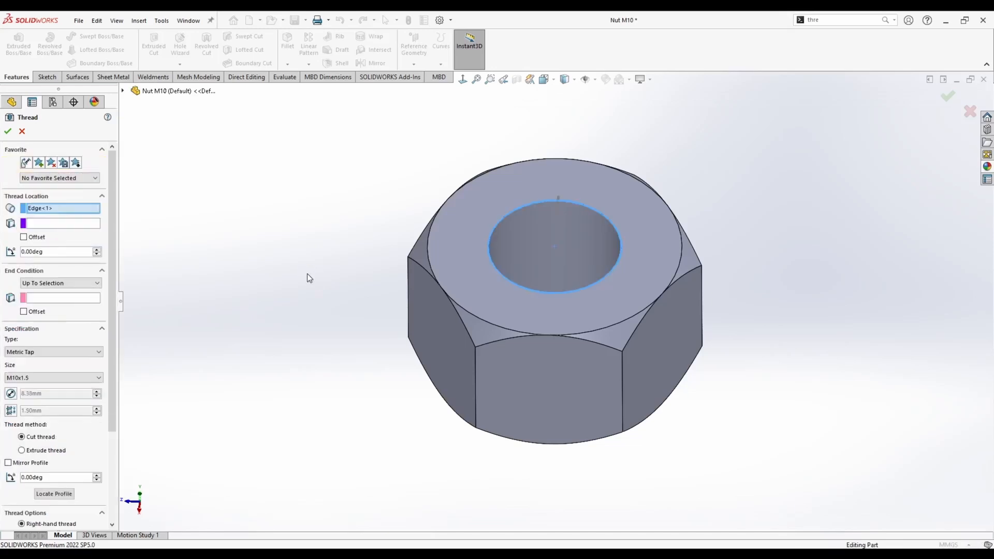
left_click(77, 300)
middle_click_drag(294, 323, 300, 265)
left_click(455, 333)
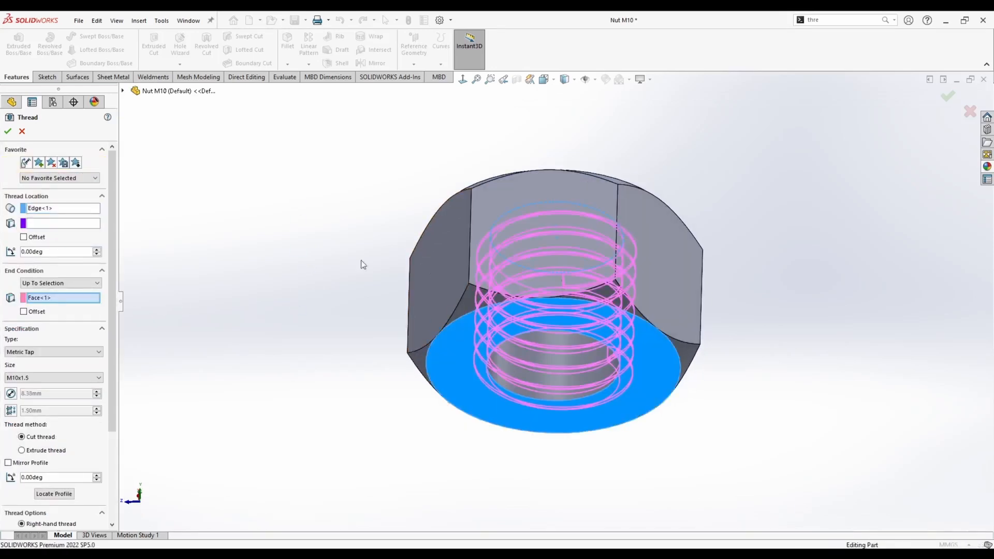
Offset the thread's start and end 5 mm beyond the nut's faces and create it as an M10x1.5 Metric Tap cut thread.
middle_click_drag(362, 264, 554, 186)
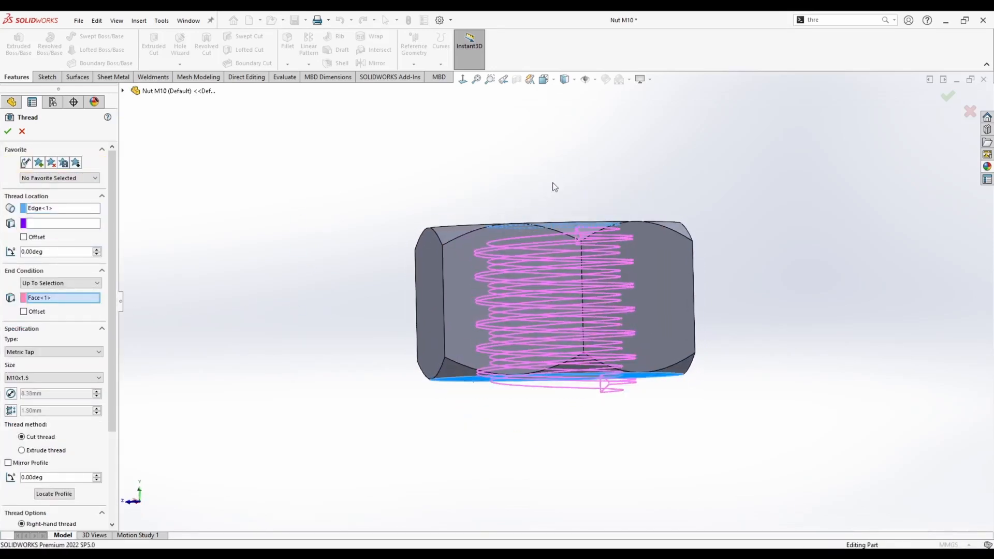
middle_click_drag(565, 391, 466, 413)
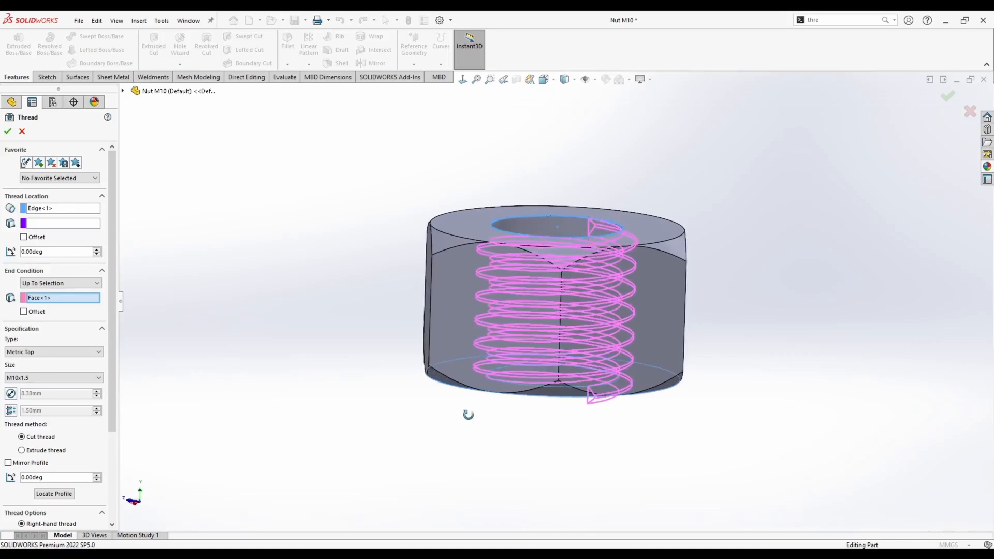
left_click(37, 238)
left_click(9, 252)
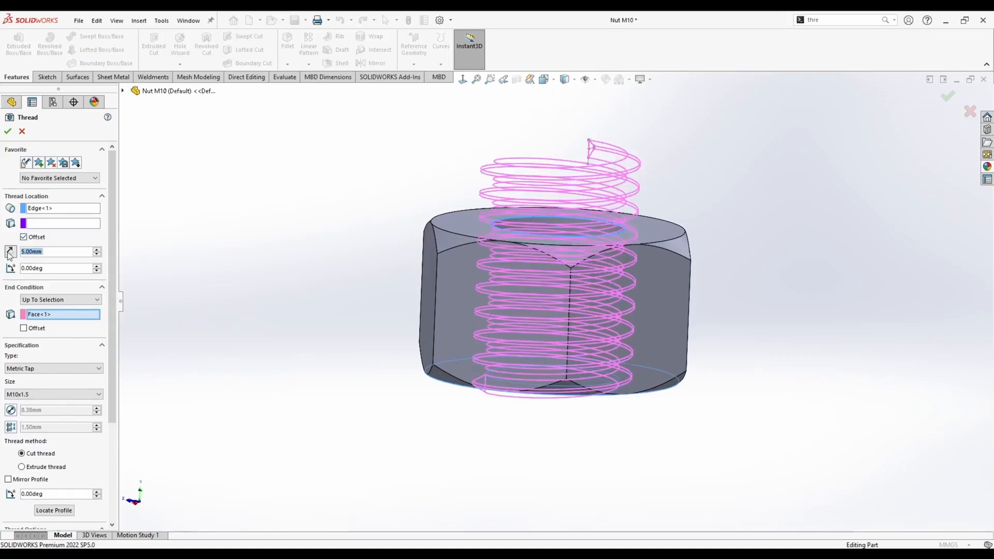
left_click(23, 328)
middle_click_drag(207, 373, 598, 208)
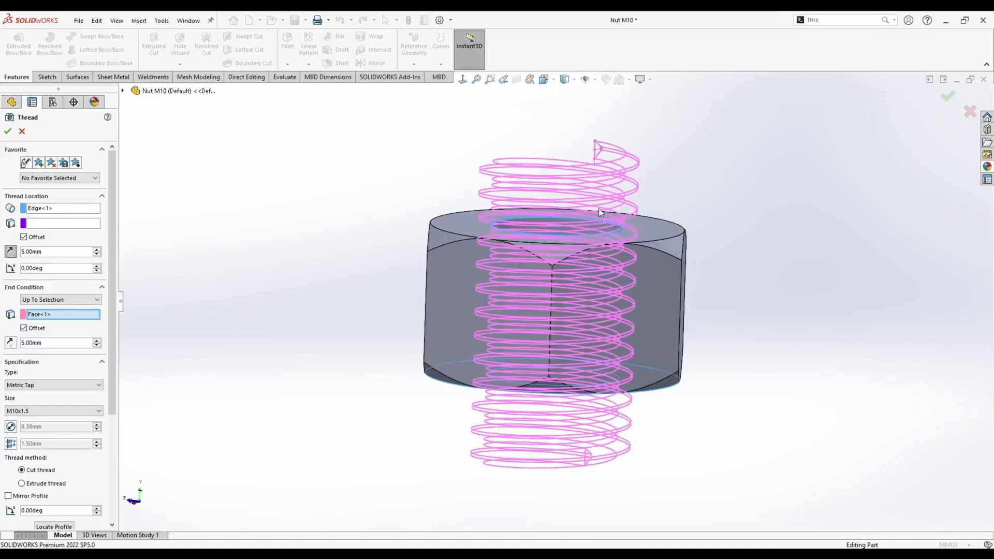
middle_click_drag(526, 260, 487, 295)
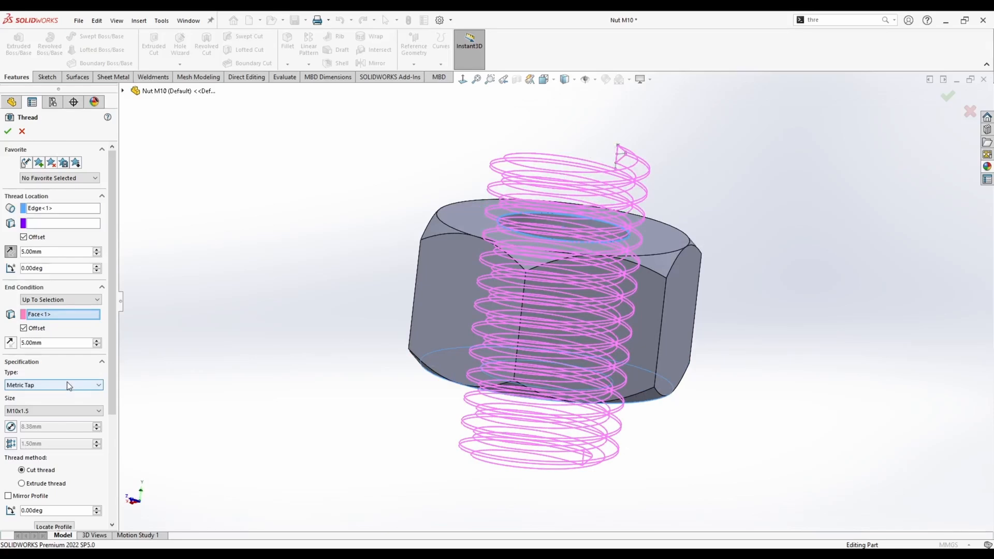
scroll(78, 404, "down", 3)
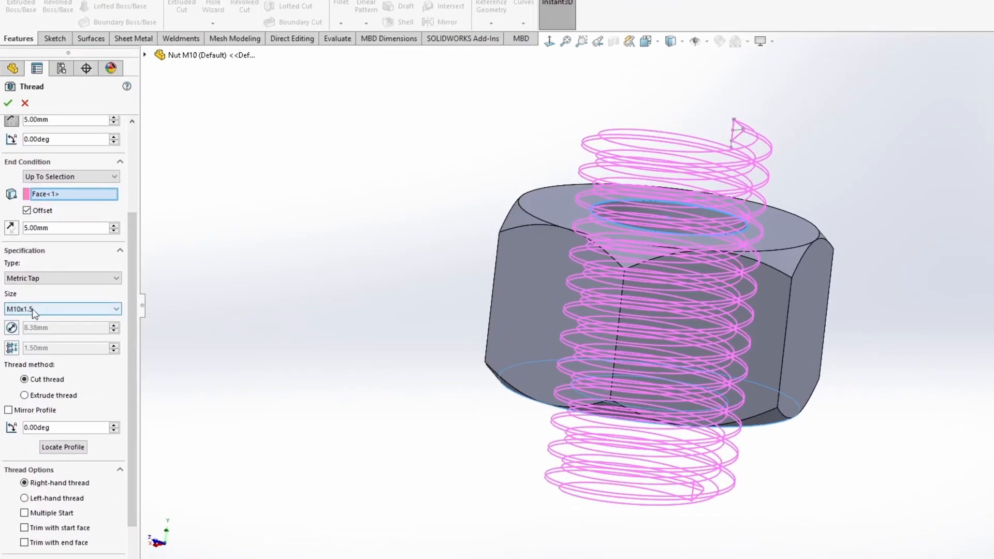
scroll(38, 310, "down", 1)
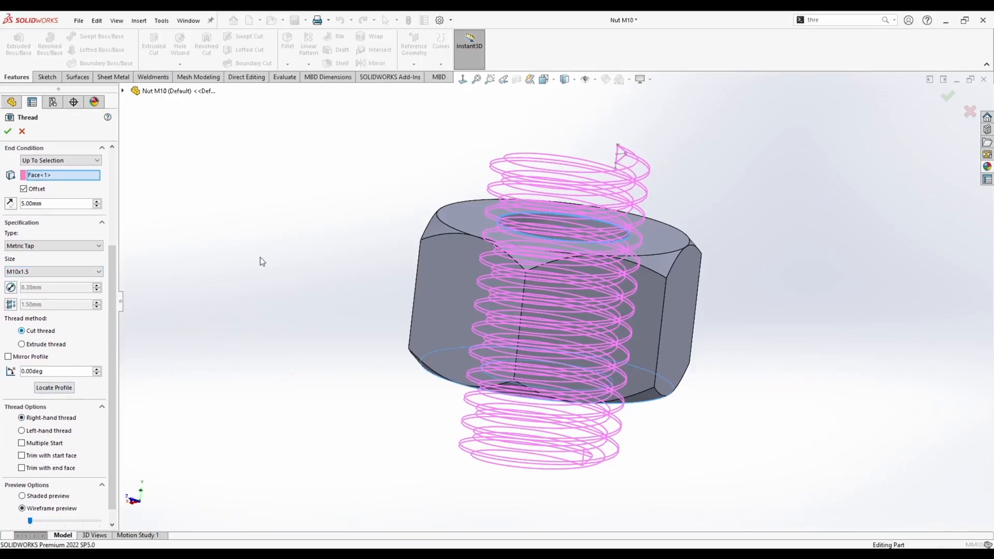
middle_click_drag(308, 252, 218, 290)
left_click(8, 132)
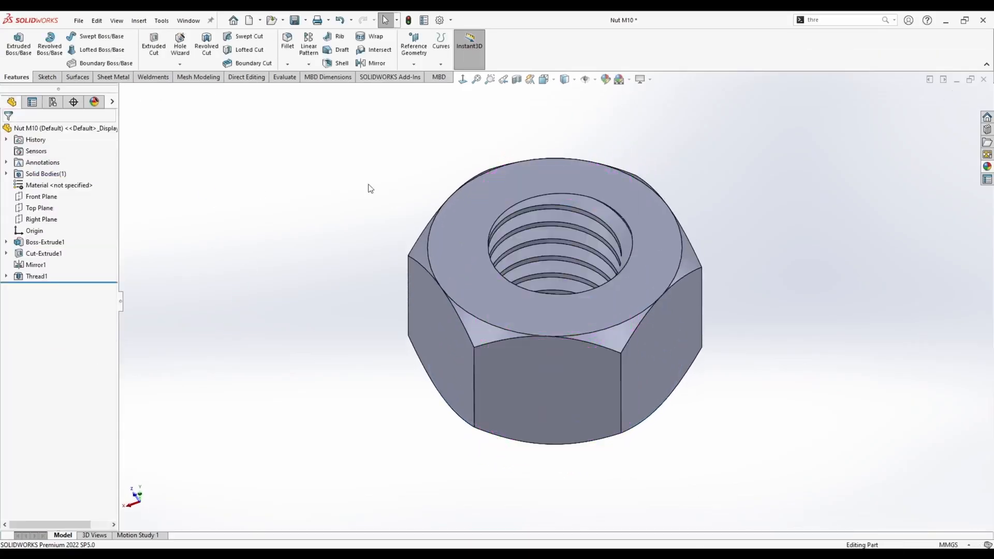
Switch to the Bolt M10 part, make a new assembly from it and insert the bolt as the first component.
middle_click_drag(368, 186, 396, 253)
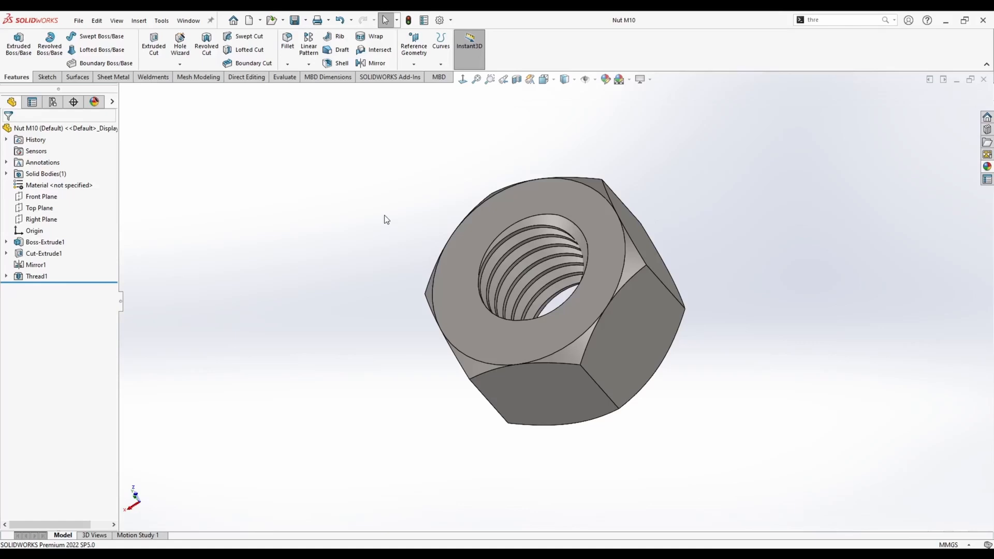
key("ctrl+Tab")
key("ctrl+Tab")
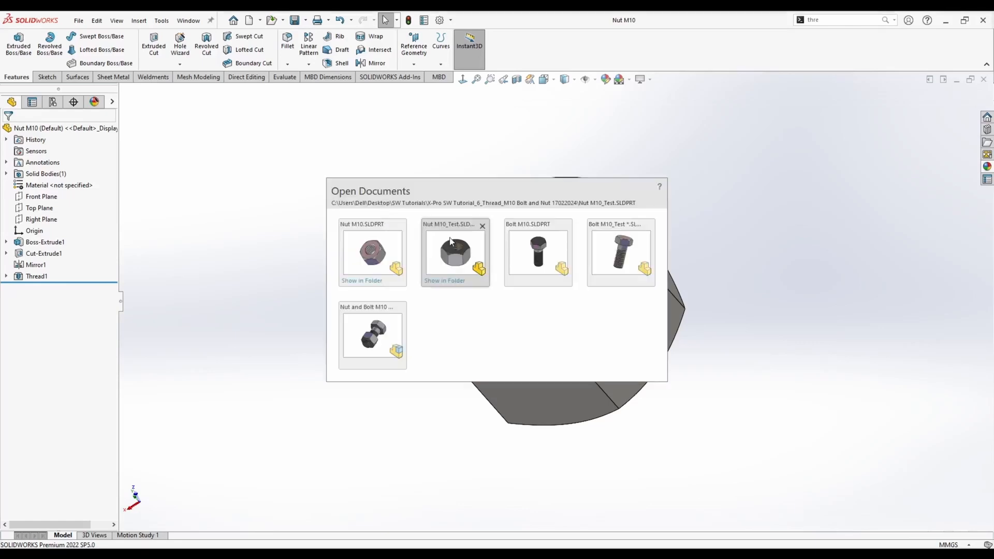
left_click(261, 21)
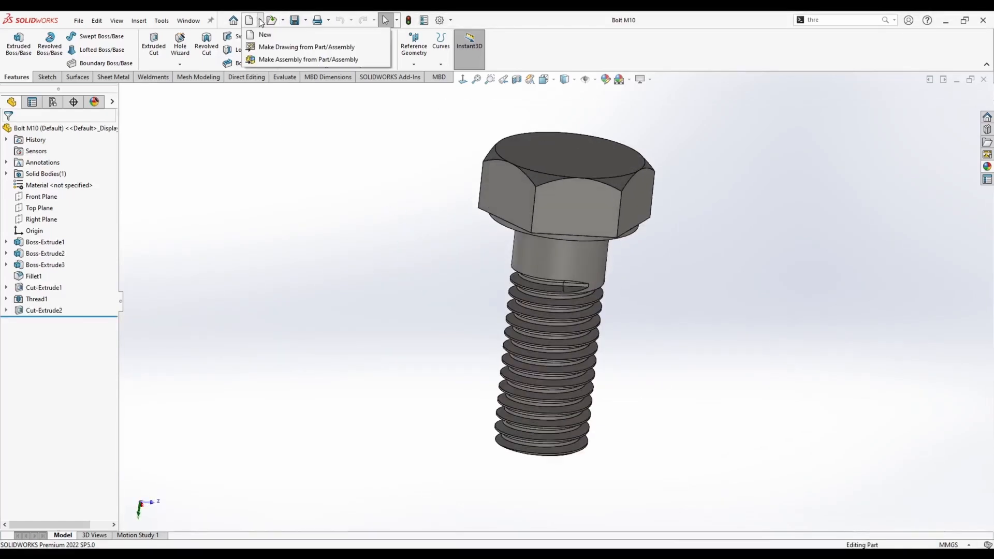
left_click(300, 60)
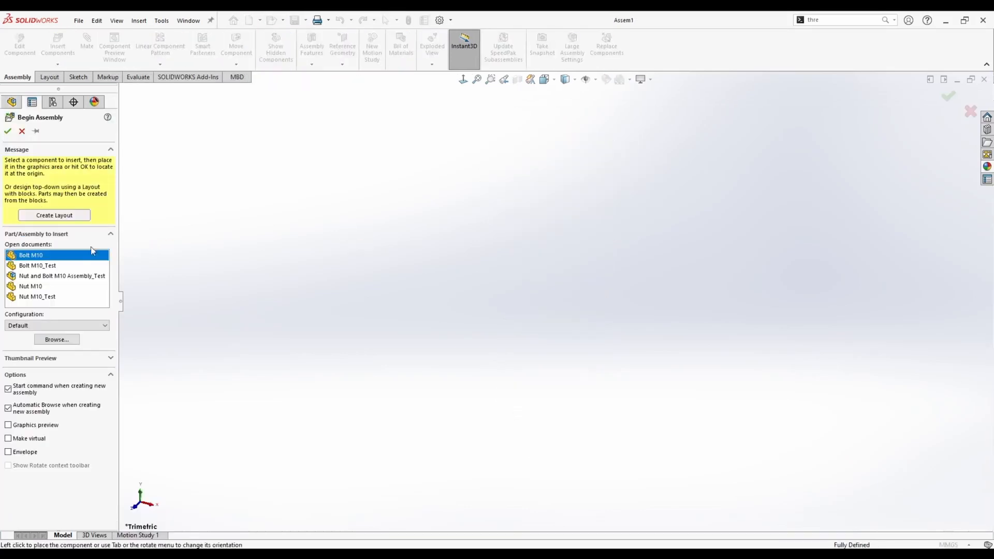
left_click(245, 203)
Compare the bolt's Front, Top and Right planes with the matching assembly planes.
left_click(8, 221)
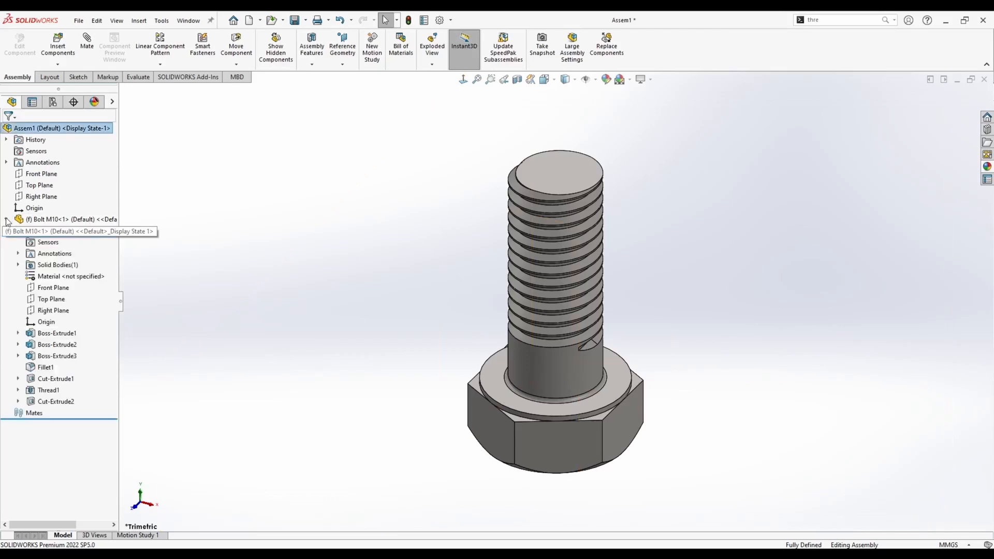
left_click(53, 288)
left_click(41, 173, "ctrl")
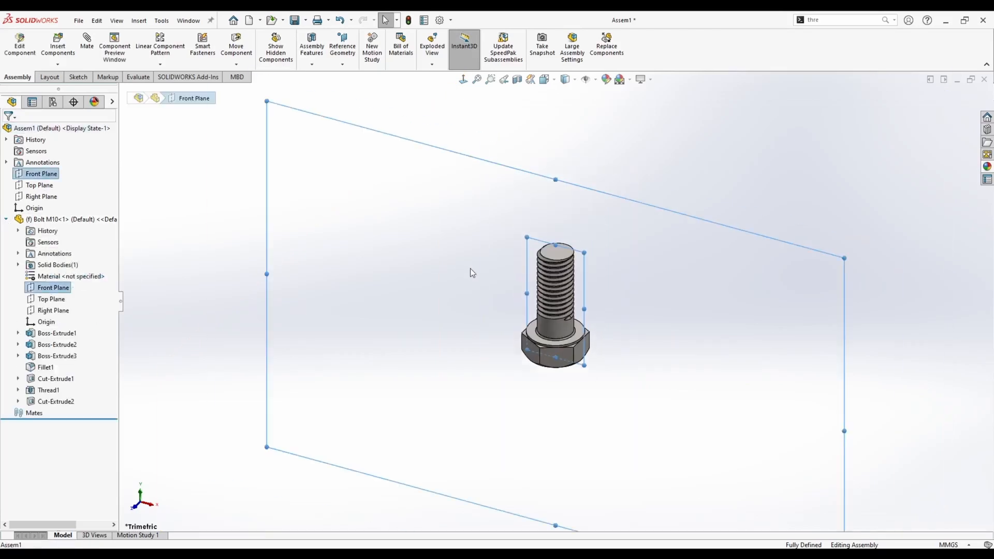
left_click(470, 273)
left_click(53, 298)
left_click(39, 184, "ctrl")
left_click(42, 196)
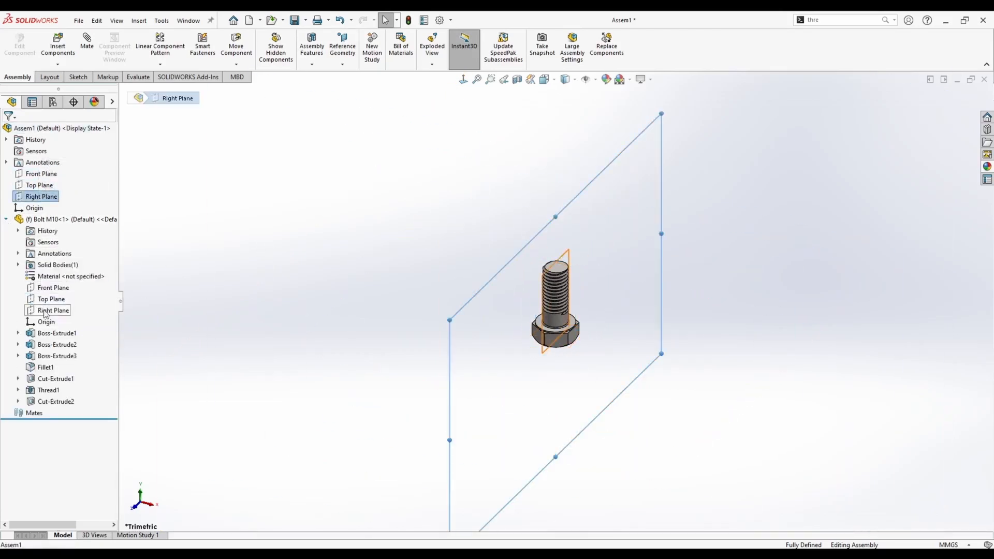
left_click(45, 312, "ctrl")
left_click(362, 338)
mouse_move(361, 337)
middle_mouse_down()
mouse_move(346, 302)
mouse_move(354, 337)
middle_mouse_up()
key("shift+c")
Float the fixed Bolt M10 component so it can move in the assembly.
scroll(482, 294, "down", 2)
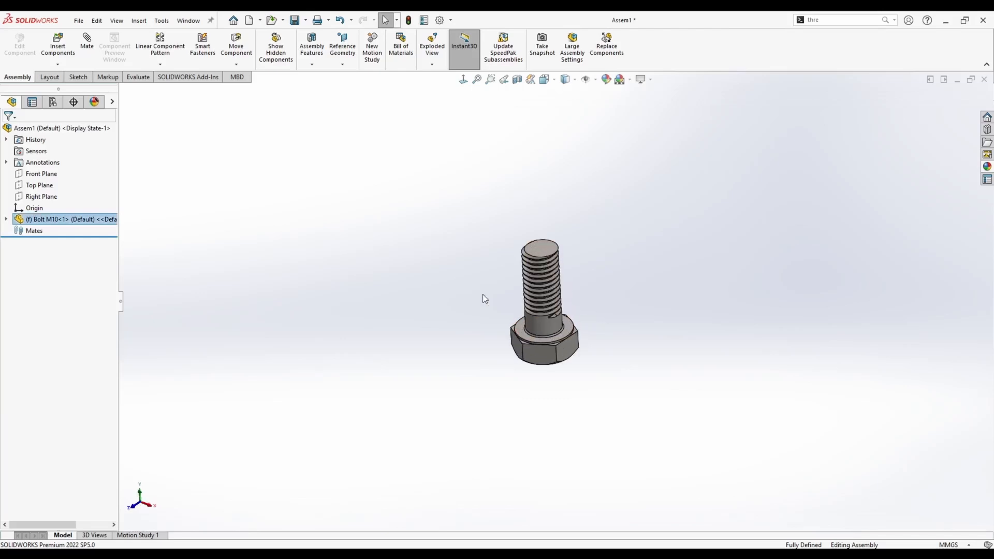
mouse_move(400, 298)
middle_mouse_down()
mouse_move(473, 277)
mouse_move(404, 283)
middle_mouse_up()
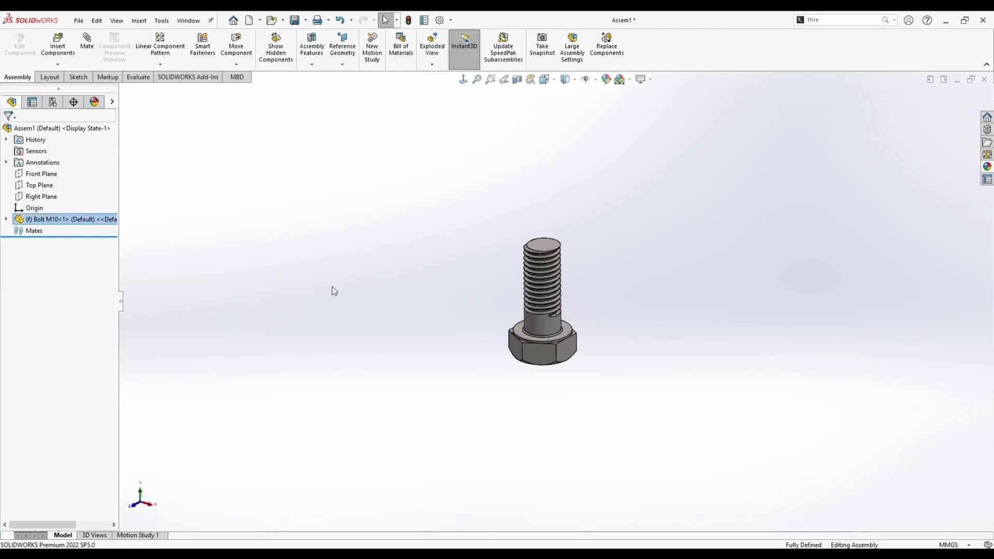
left_click(65, 219)
right_click(46, 204)
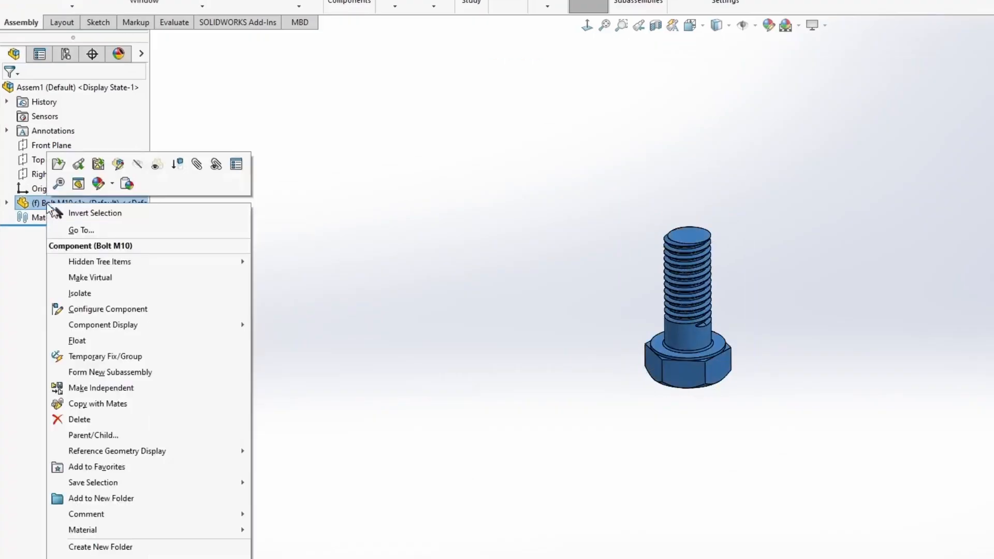
left_click(80, 339)
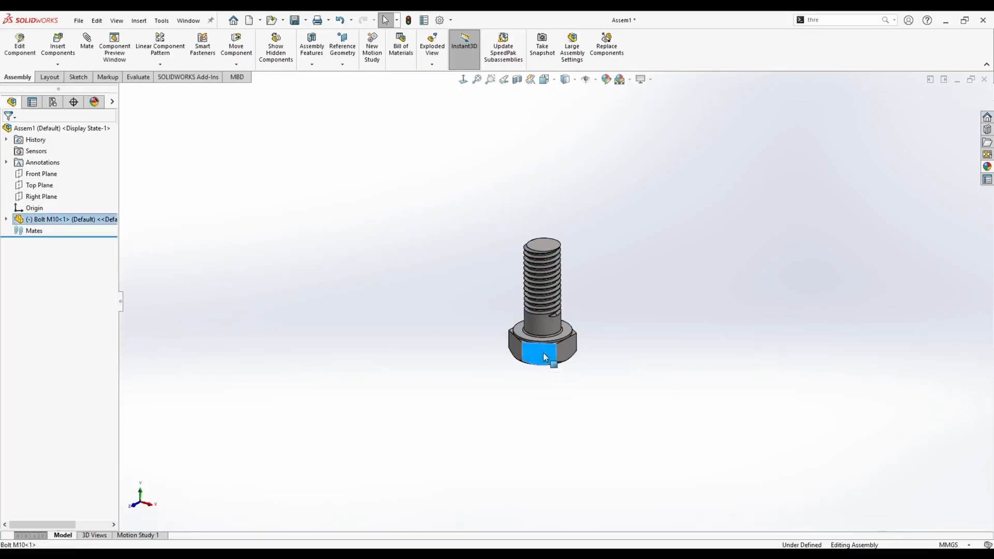
Make the bolt's Top Plane coincident with the assembly's Top Plane.
right_click_drag(544, 356, 442, 264)
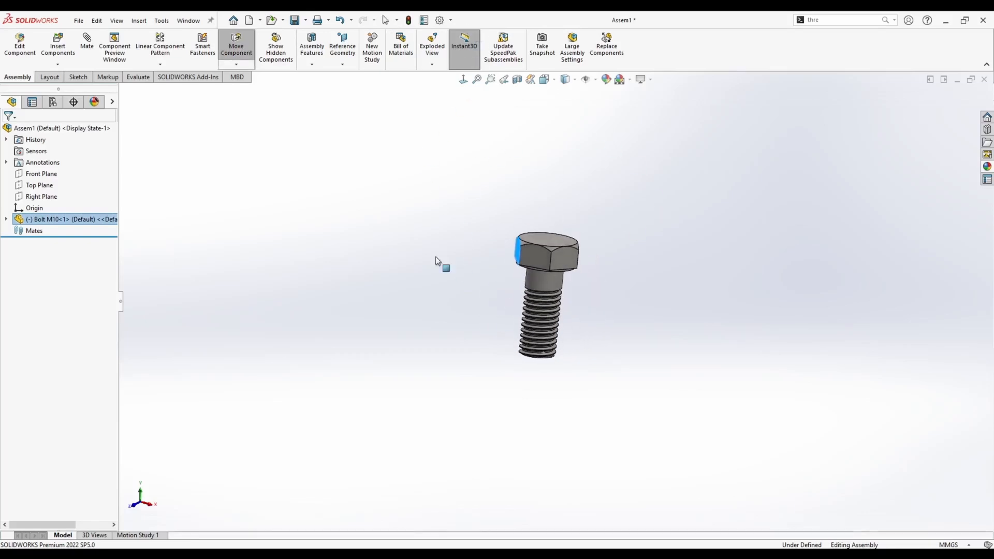
key("Escape")
left_click(7, 220)
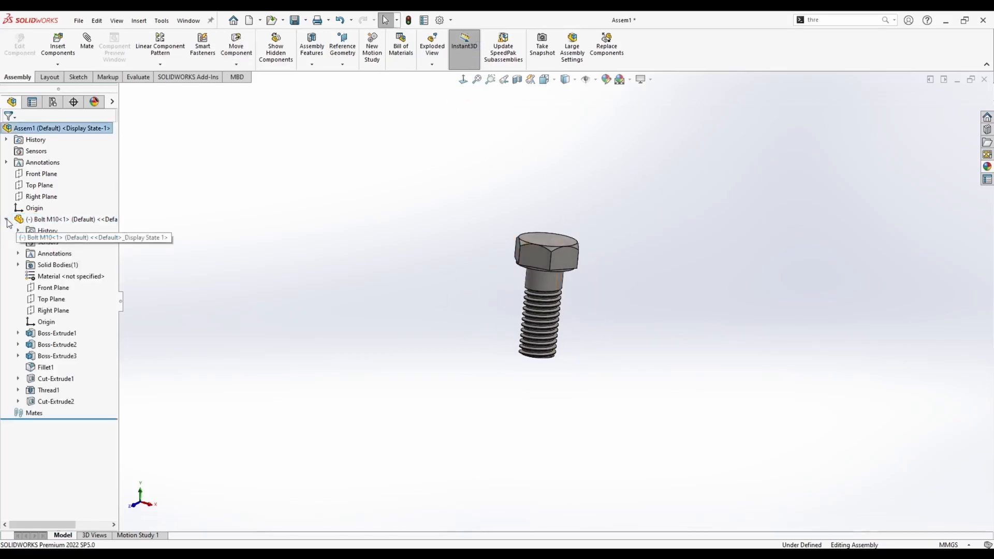
left_click(57, 299)
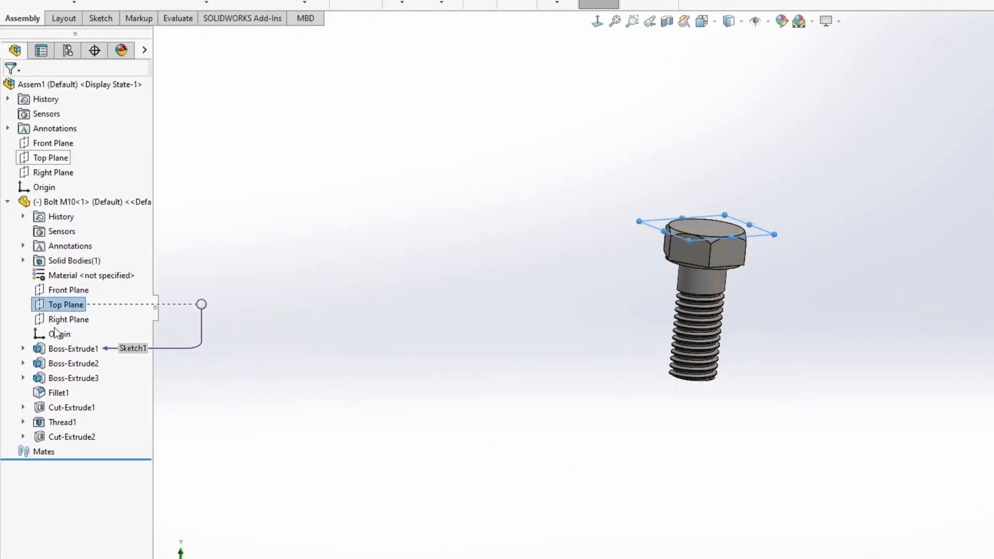
left_click(46, 158, "ctrl")
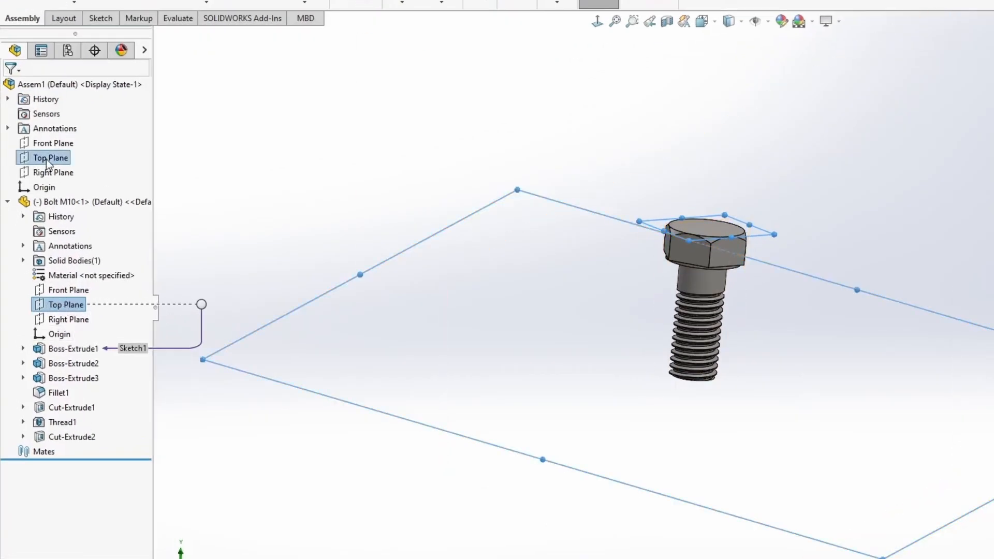
left_click(58, 167)
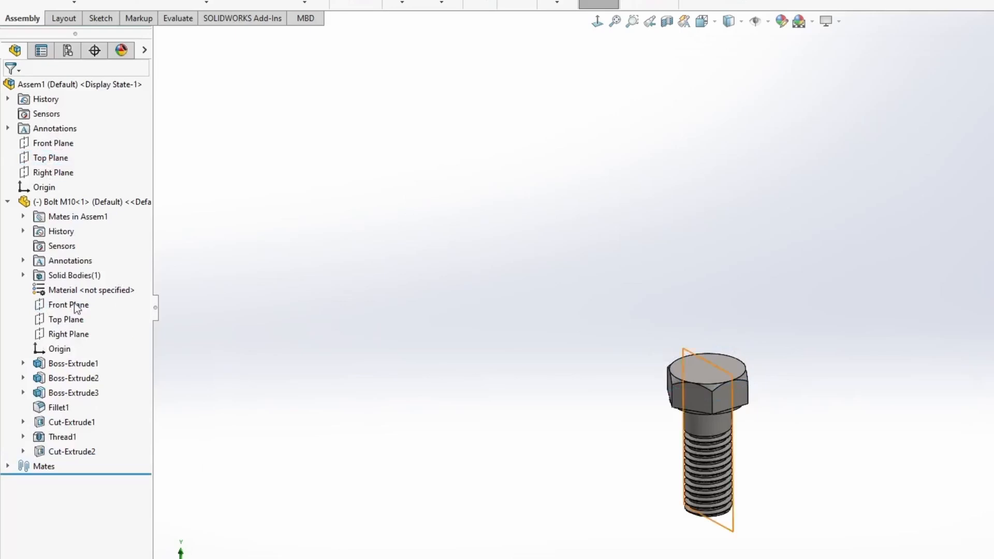
Make the bolt's Front Plane coincident with the assembly's Front Plane.
left_click(67, 305)
left_click(51, 144, "ctrl")
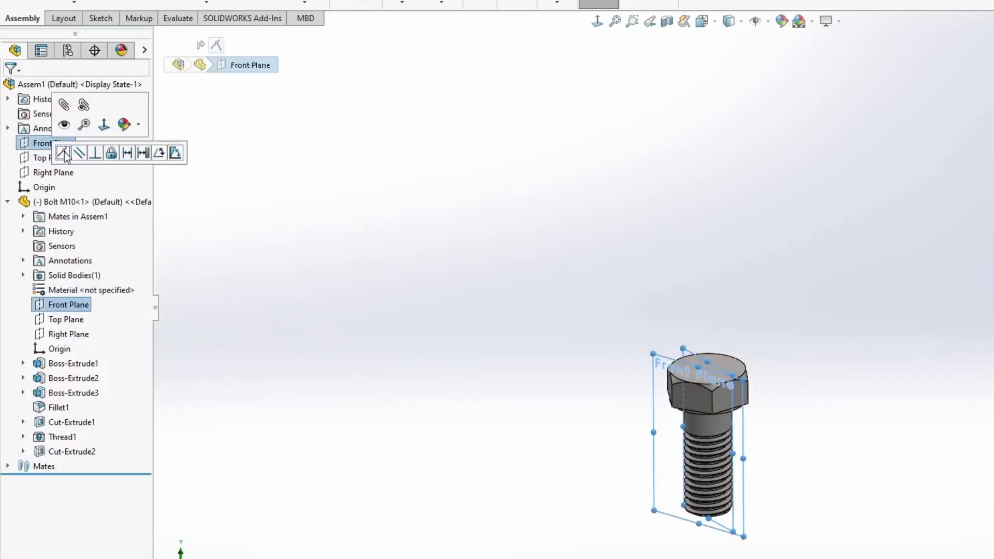
left_click(63, 151)
left_click(452, 218)
Make the bolt's Right Plane coincident with the assembly's Right Plane and collapse the bolt's entries in the feature tree.
left_click(70, 334)
left_click(69, 173, "ctrl")
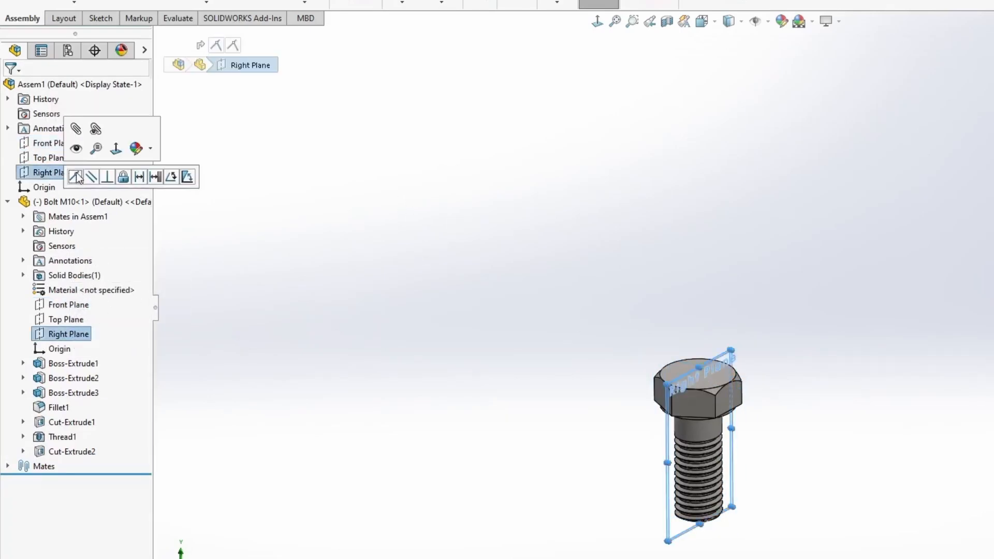
left_click(76, 176)
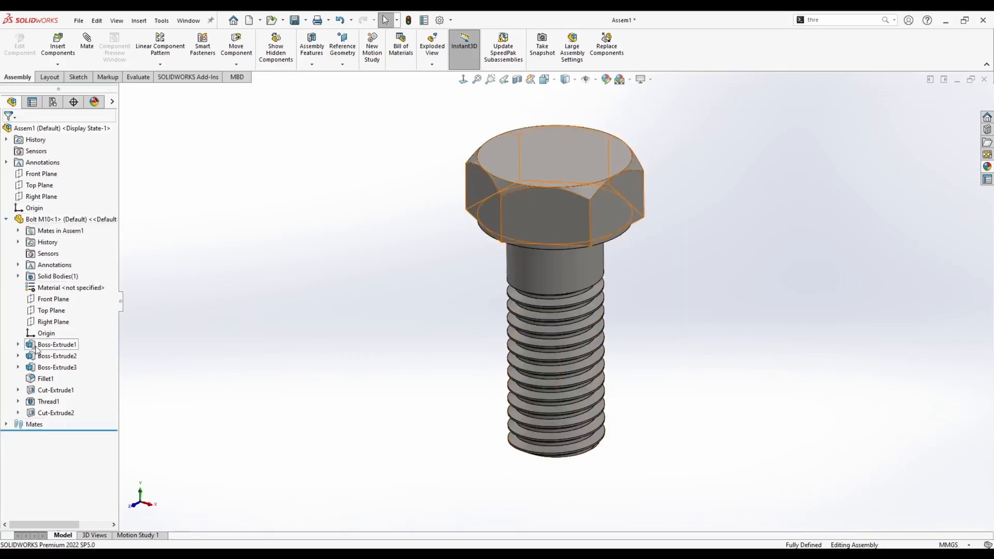
key("shift+c")
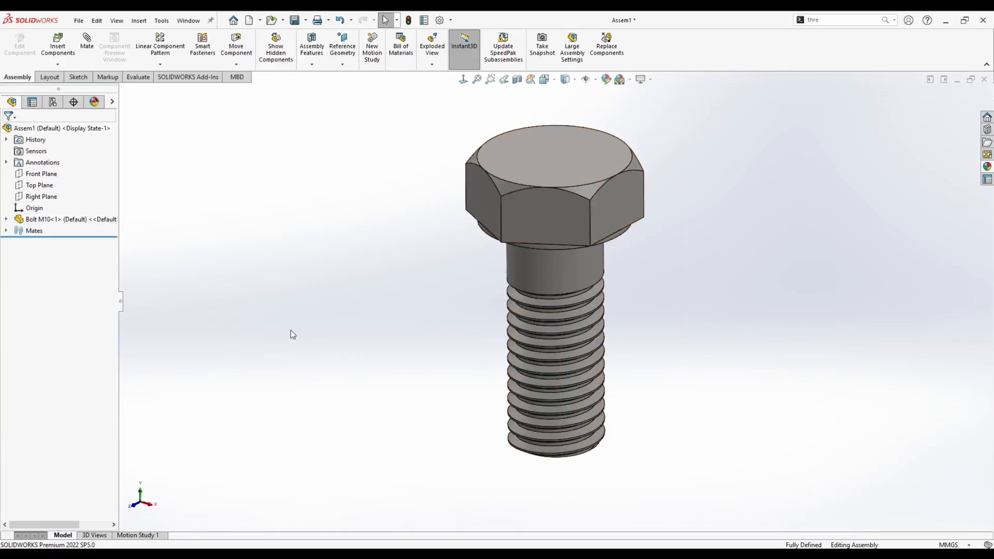
left_click(6, 220)
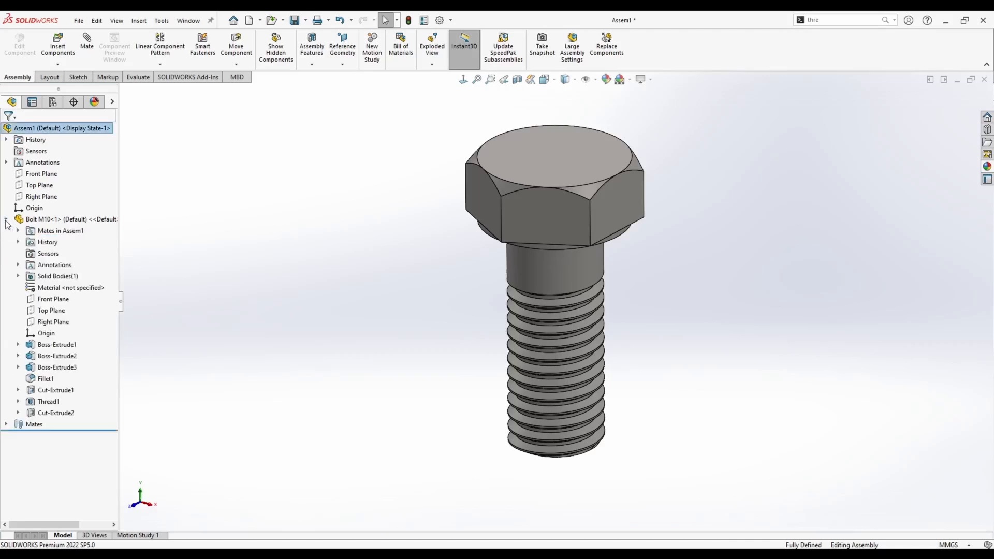
key("shift+c")
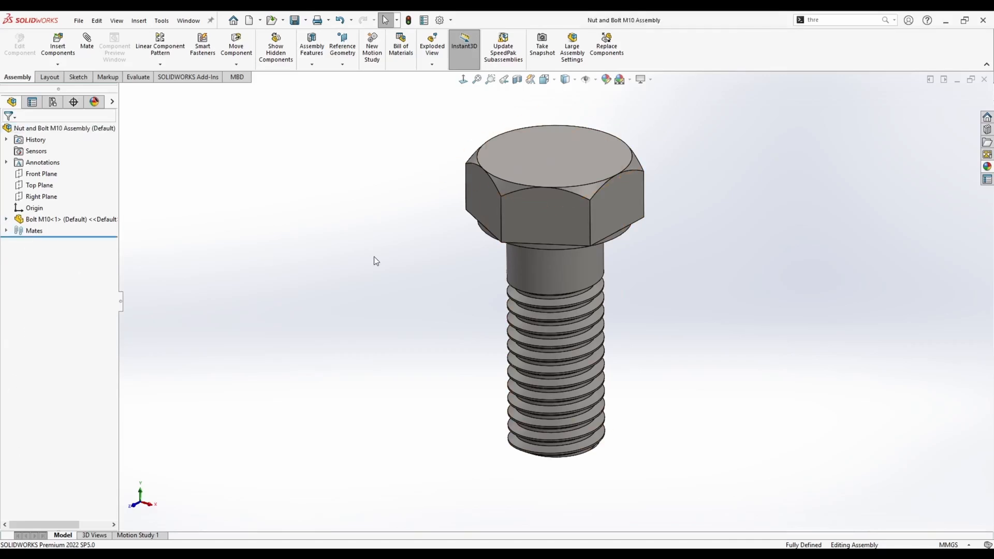
Insert the Nut M10 part in its Default configuration and place it beside the bolt's threaded shank.
middle_click_drag(343, 243, 379, 241)
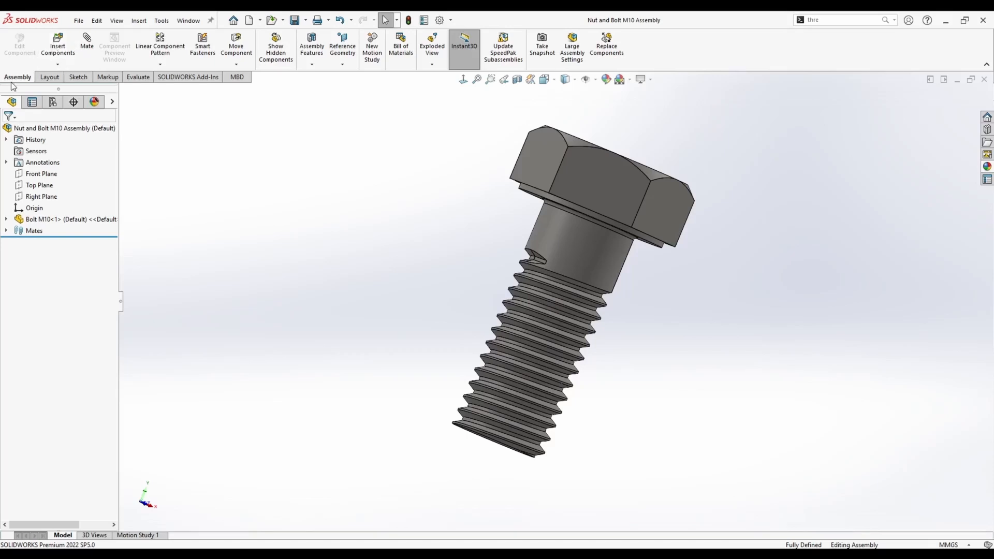
left_click(64, 46)
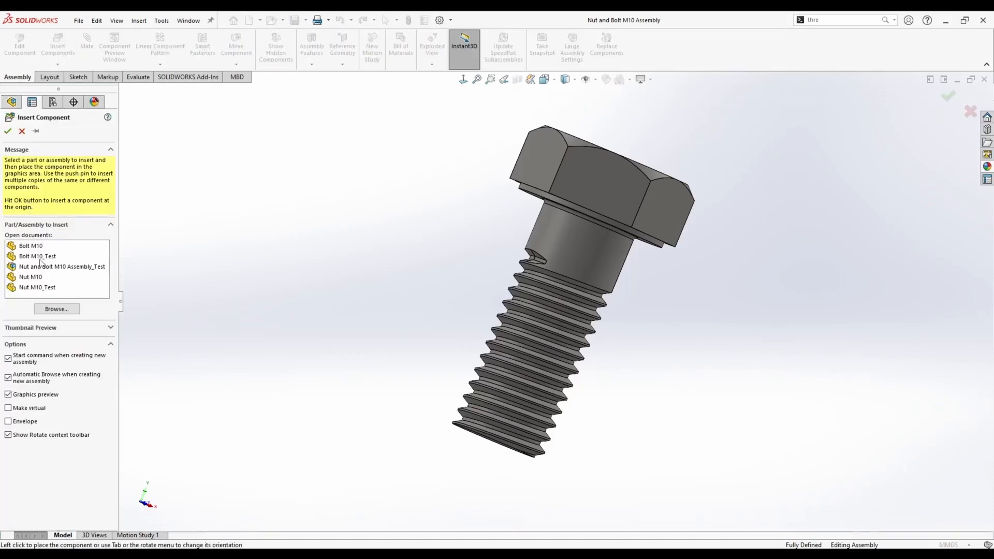
left_click(29, 280)
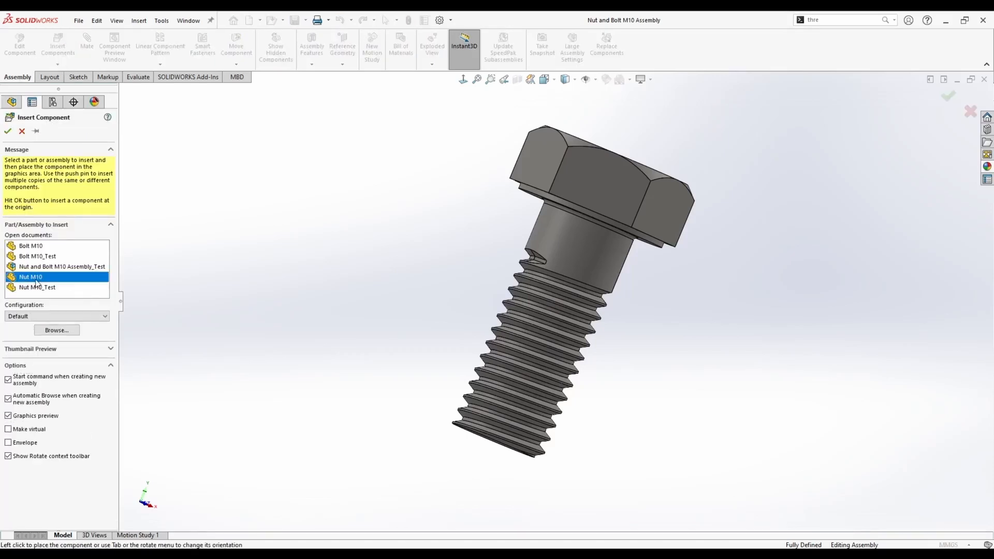
left_click(9, 131)
scroll(619, 139, "up", 2)
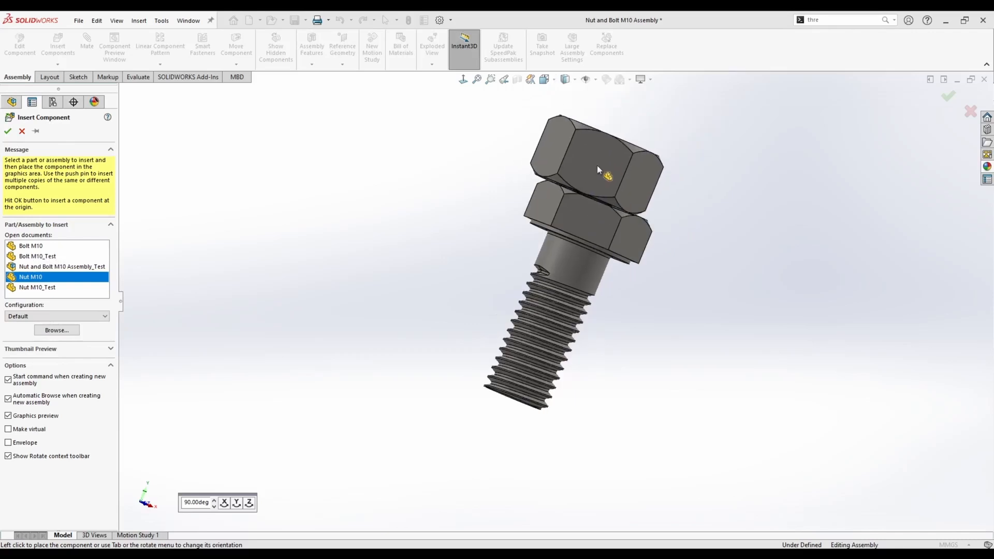
middle_click_drag(574, 140, 548, 164)
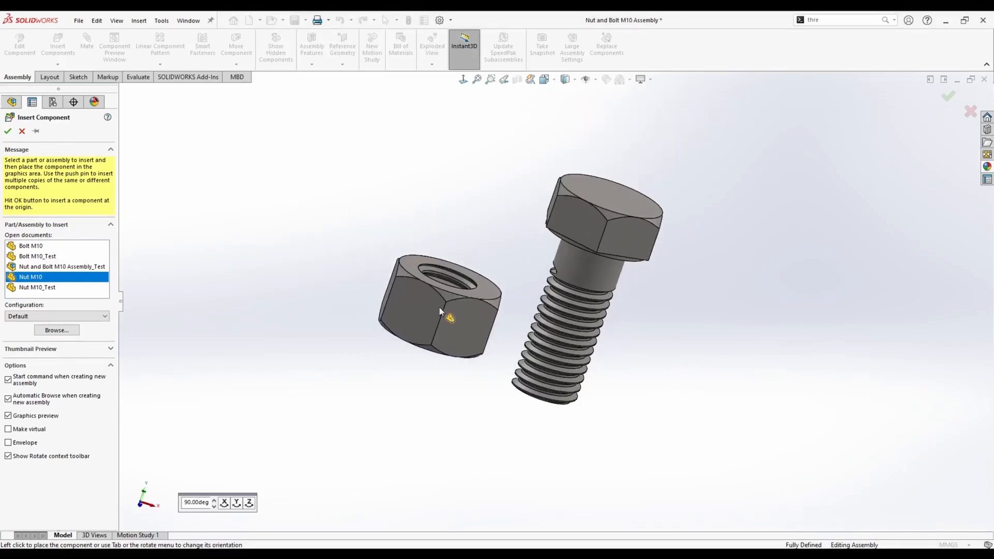
left_click(435, 309)
Add a Concentric mate between the nut's inner thread edge and the bolt's cylindrical shank face, leaving rotation unlocked.
middle_click_drag(382, 392, 388, 280)
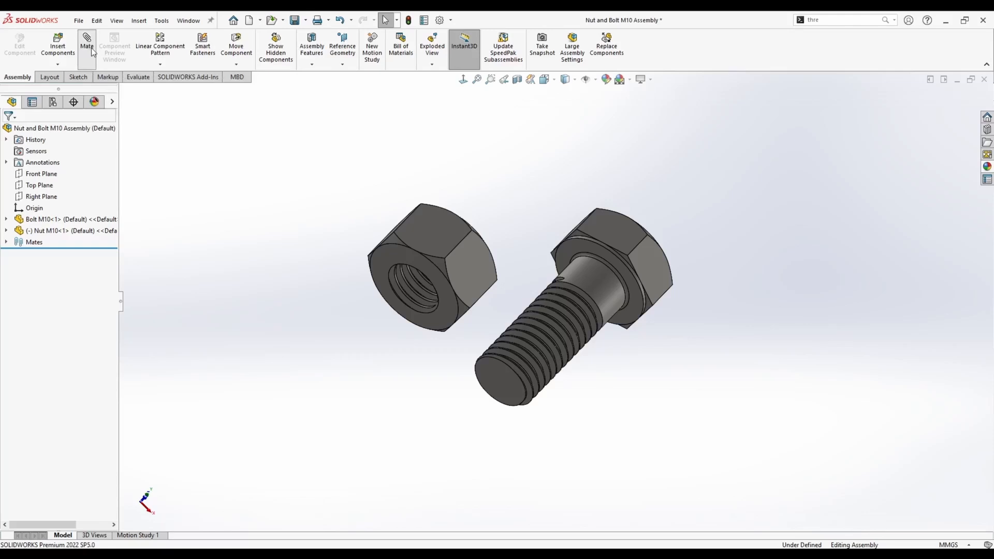
left_click(86, 44)
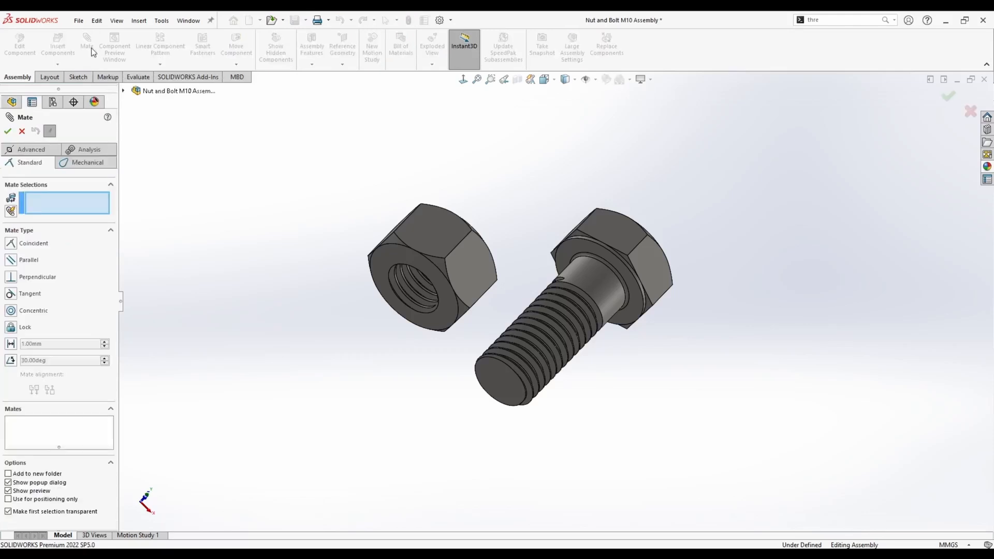
left_click(428, 260)
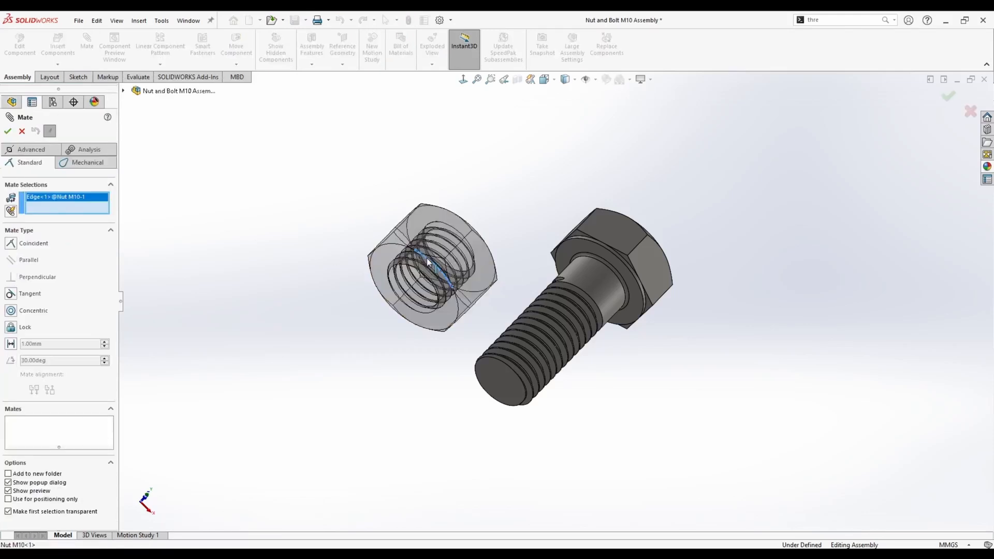
left_click(593, 276)
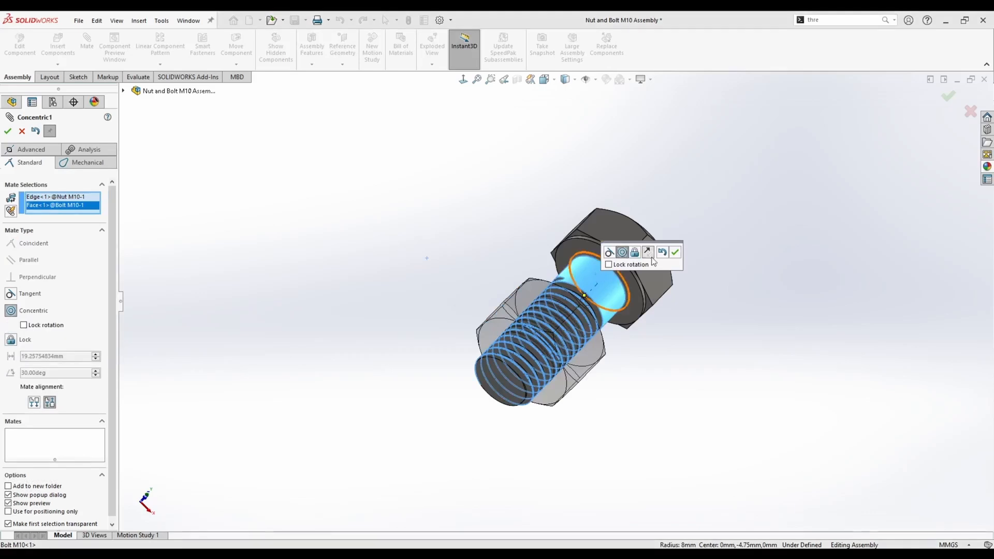
left_click(675, 253)
middle_click_drag(520, 321, 623, 303)
left_click(21, 131)
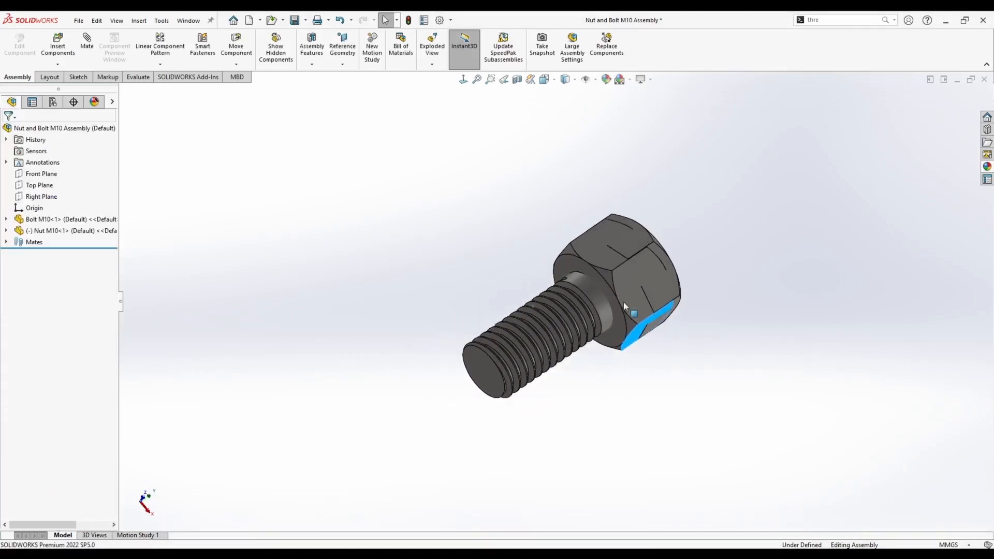
Slide the nut along the bolt's axis away from the head and onto the threaded end.
left_click_drag(623, 303, 489, 269)
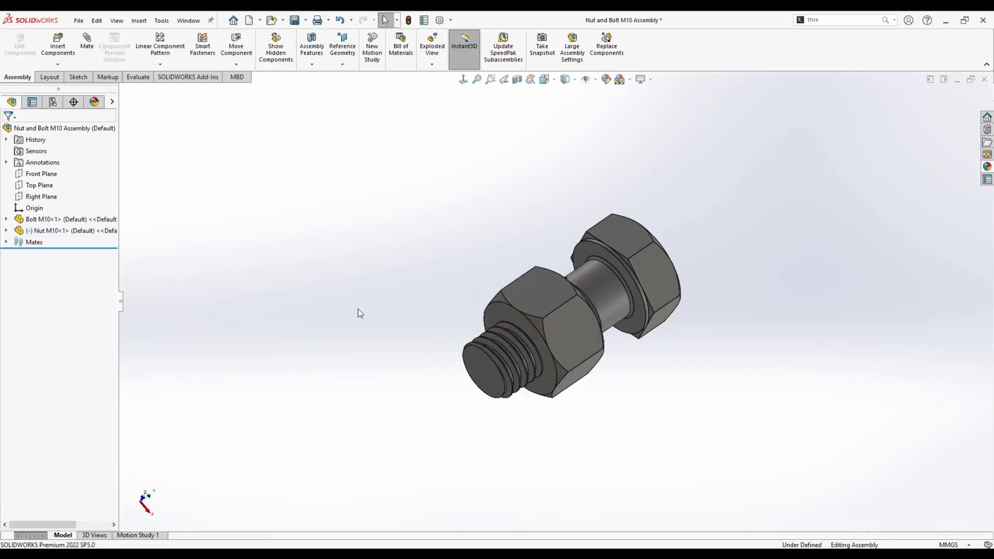
middle_click_drag(358, 308, 362, 300)
scroll(511, 340, "down", 3)
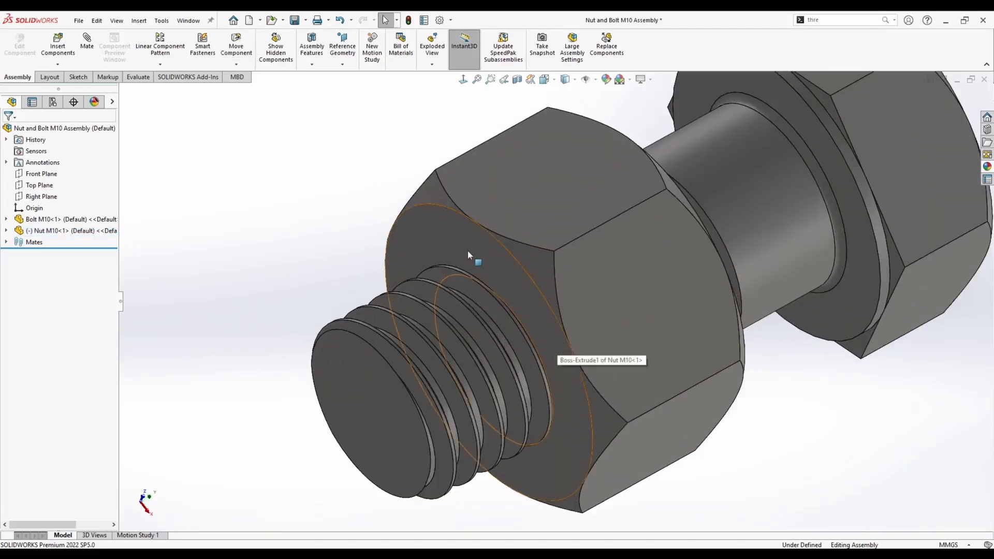
left_click(419, 259)
left_click_drag(441, 261, 368, 275)
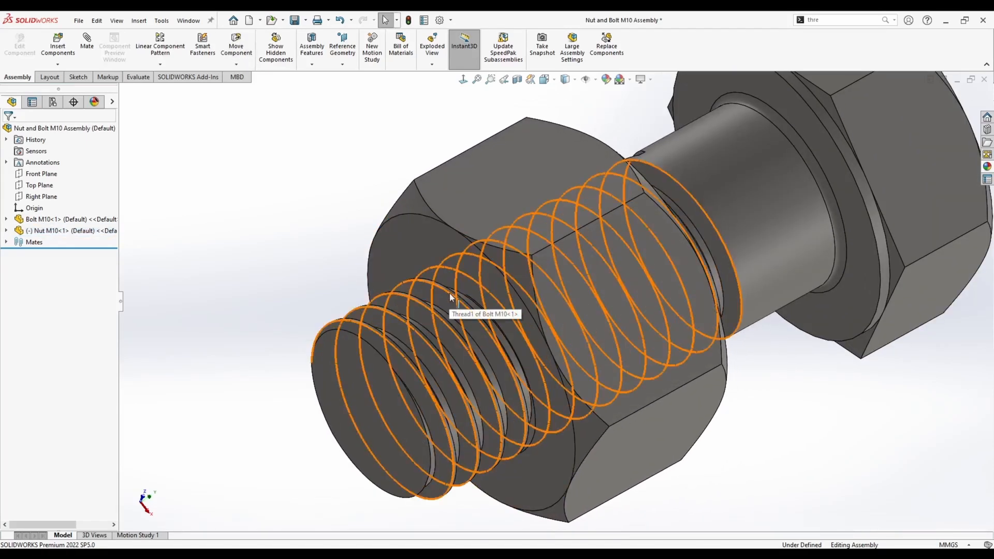
Section the assembly lengthwise with the default plane and orient the view straight onto the cut.
scroll(545, 315, "up", 4)
middle_click_drag(552, 271, 520, 261)
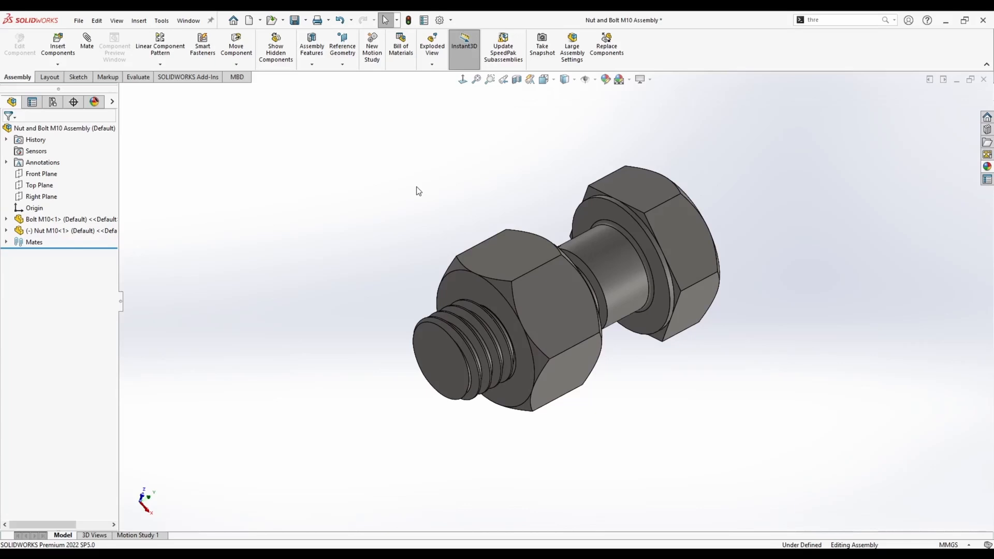
left_click(516, 81)
left_click(7, 132)
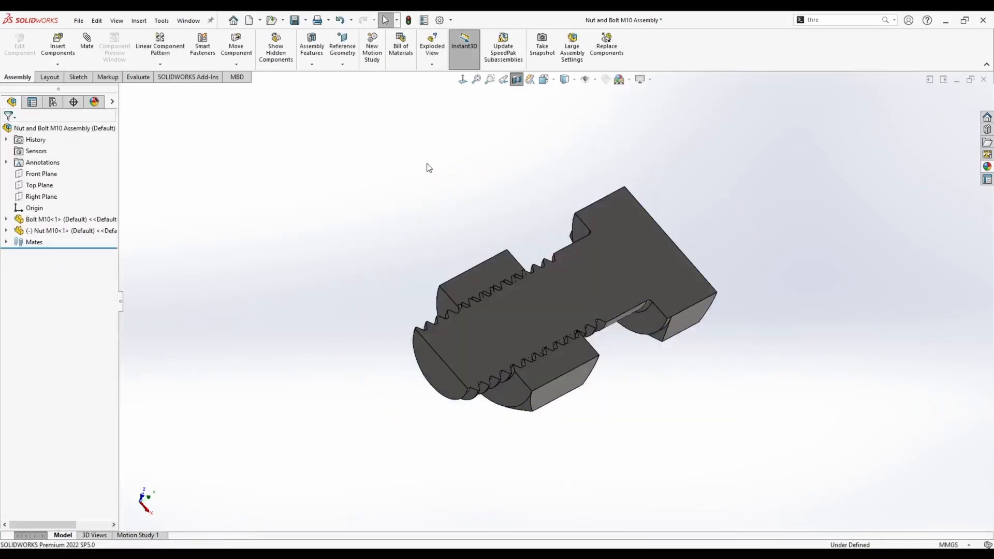
middle_click_drag(428, 167, 418, 305)
key("space")
left_click(389, 335)
Slide the nut along the bolt until its thread profile lines up with the bolt's thread in the section.
scroll(433, 215, "down", 7)
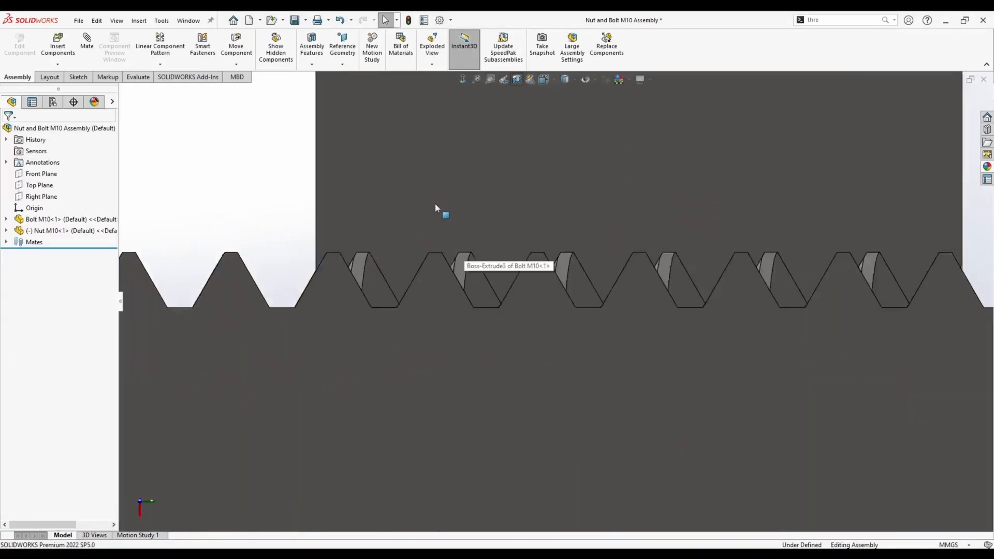
scroll(539, 203, "up", 2)
scroll(491, 210, "down", 3)
left_click_drag(501, 225, 443, 224)
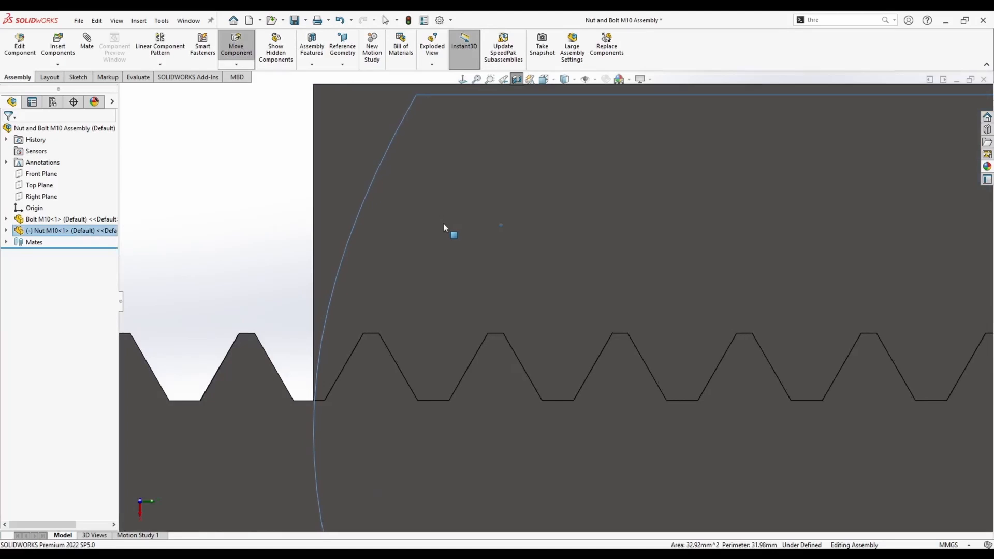
scroll(444, 227, "down", 5)
scroll(573, 228, "down", 3)
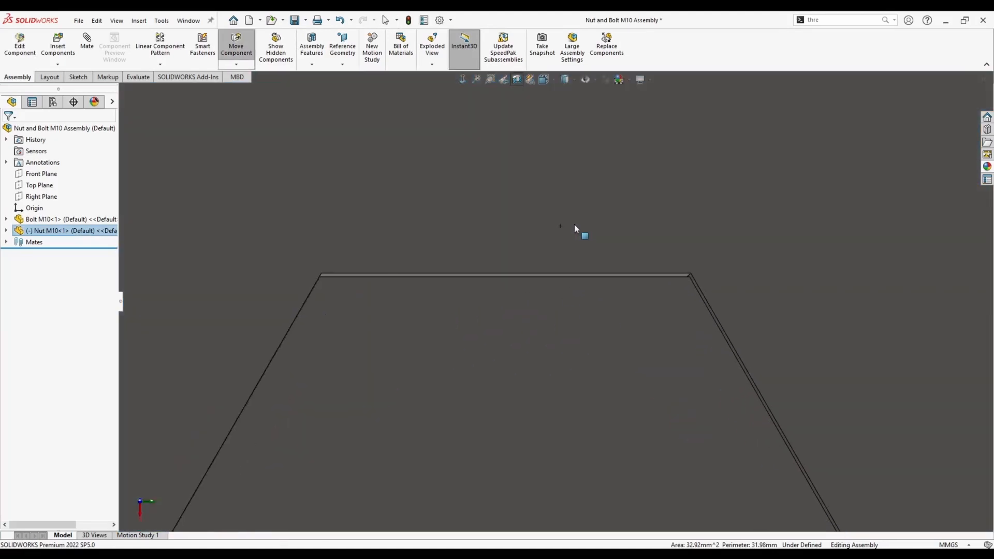
Clear the nut selection and turn off the section view to show the whole nut and bolt.
key("Escape")
scroll(614, 310, "up", 5)
scroll(614, 309, "up", 8)
key("Escape")
middle_click_drag(614, 310, 653, 346)
left_click(517, 82)
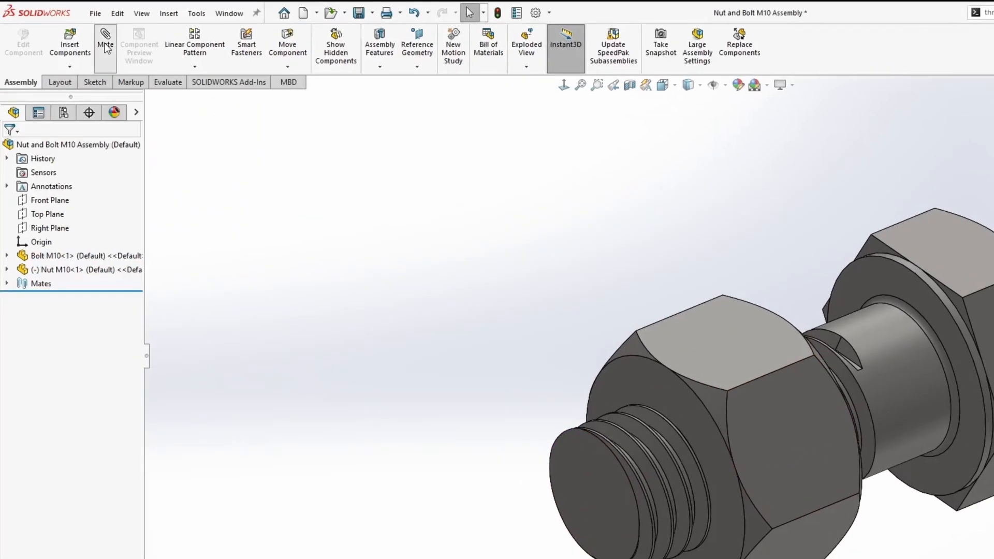
Add a screw mate between the bolt's threaded cylindrical face and the nut's outer curved edge, reversed, at 1.50 mm distance per revolution.
left_click(106, 47)
left_click(108, 188)
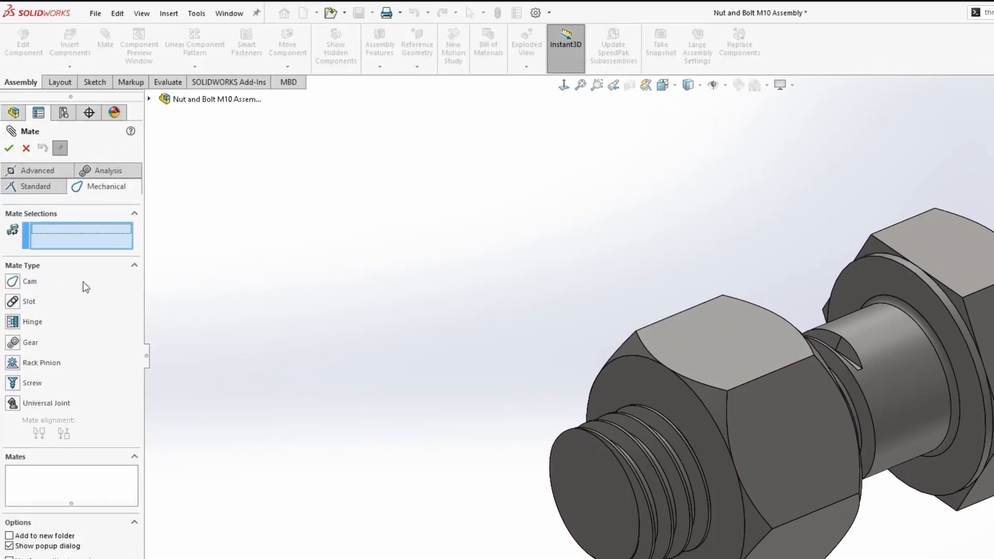
left_click(13, 383)
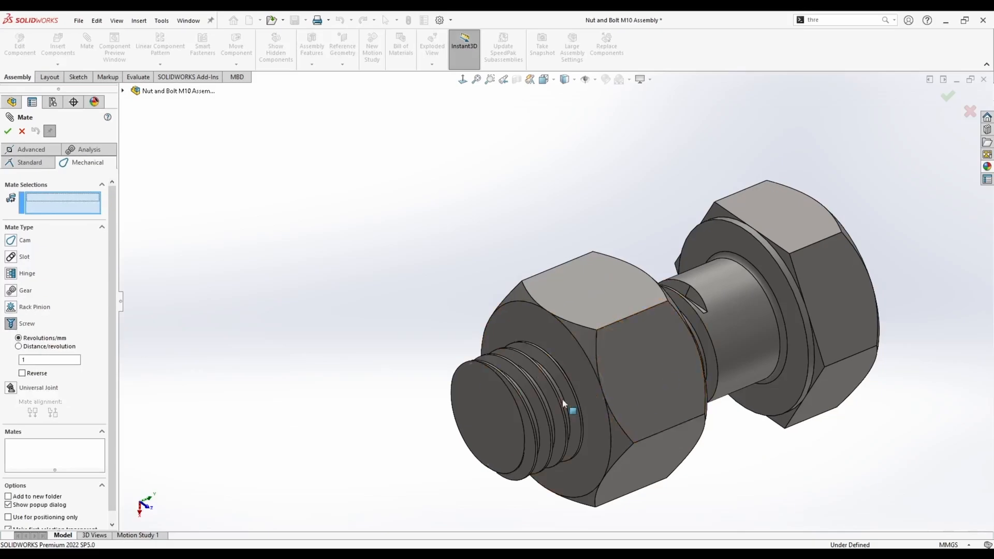
scroll(528, 343, "down", 5)
middle_click_drag(528, 343, 505, 273)
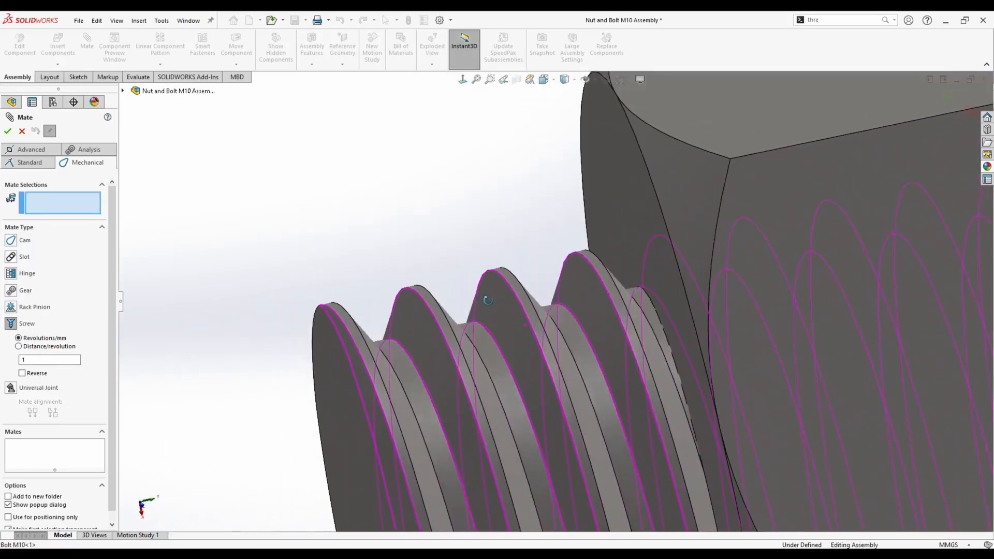
left_click(505, 270)
scroll(505, 269, "up", 3)
middle_click_drag(503, 226, 538, 217)
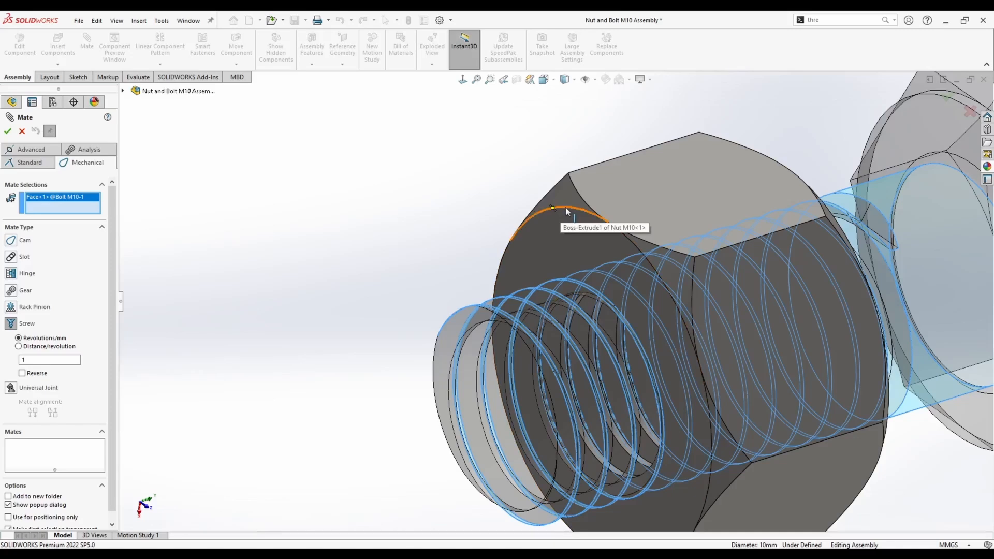
left_click(564, 207)
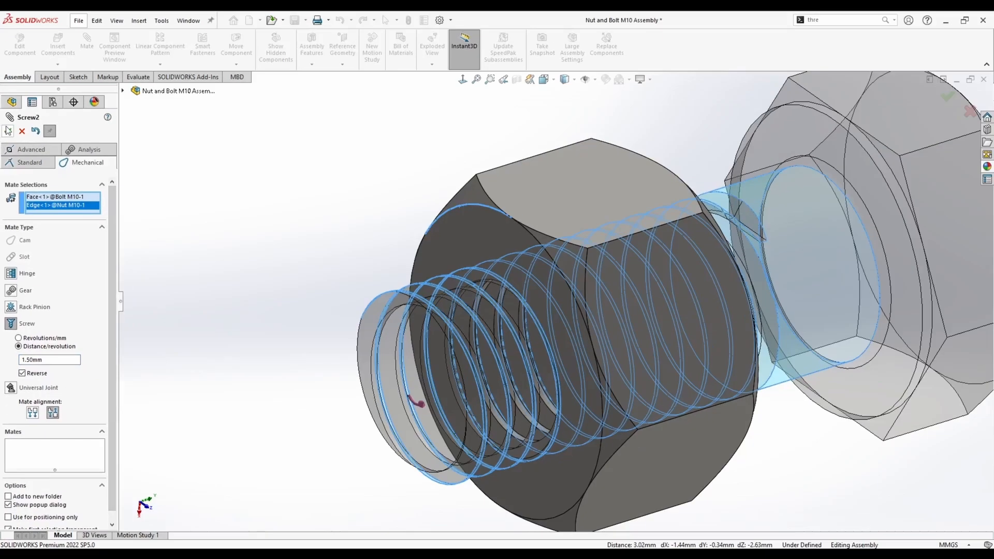
left_click(7, 96)
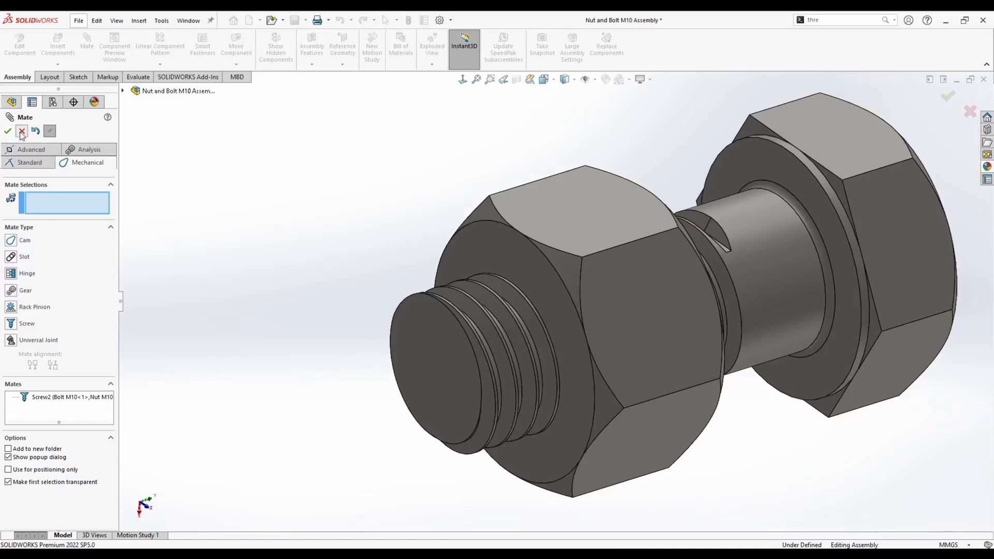
left_click(22, 132)
Turn the nut on the bolt's thread to try out the screw mate's motion.
scroll(497, 285, "up", 5)
middle_click_drag(499, 286, 592, 250)
scroll(594, 247, "down", 2)
left_click_drag(517, 295, 422, 206)
key("Escape")
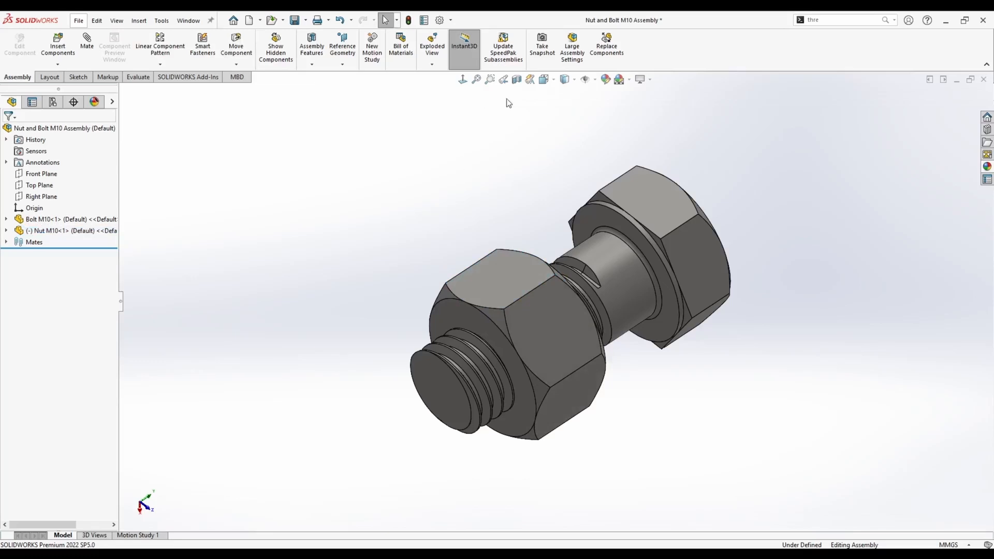
Section the assembly through the Front Plane, face the cut, examine how the nut and bolt threads mesh, and turn the section off.
middle_click_drag(375, 173, 317, 253)
key("space")
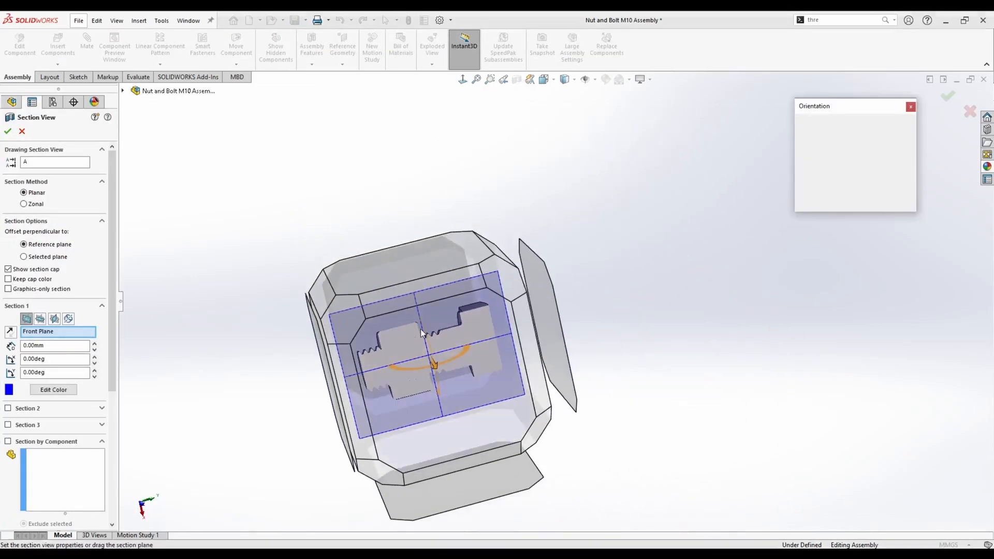
left_click(421, 328)
scroll(373, 263, "down", 6)
key("Return")
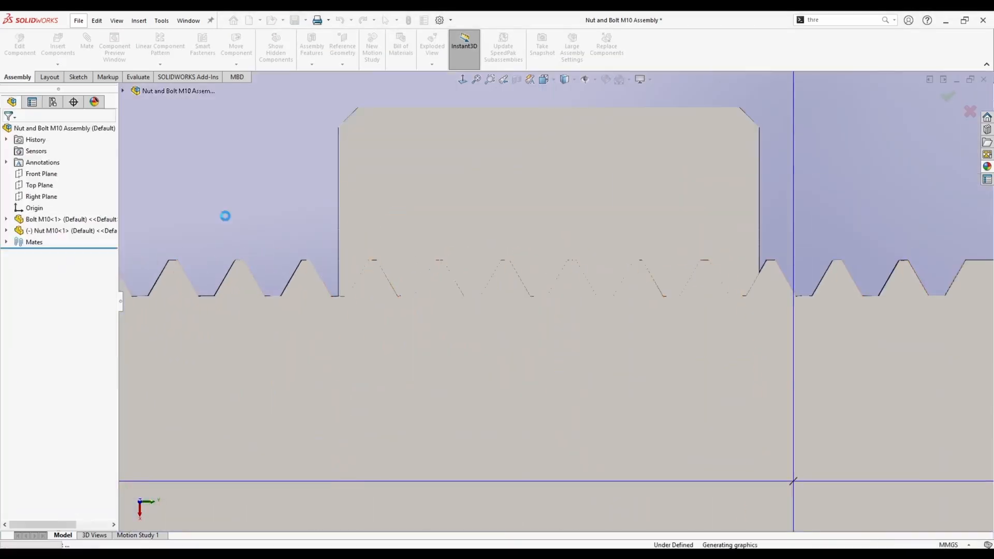
scroll(397, 277, "down", 5)
scroll(569, 303, "up", 10)
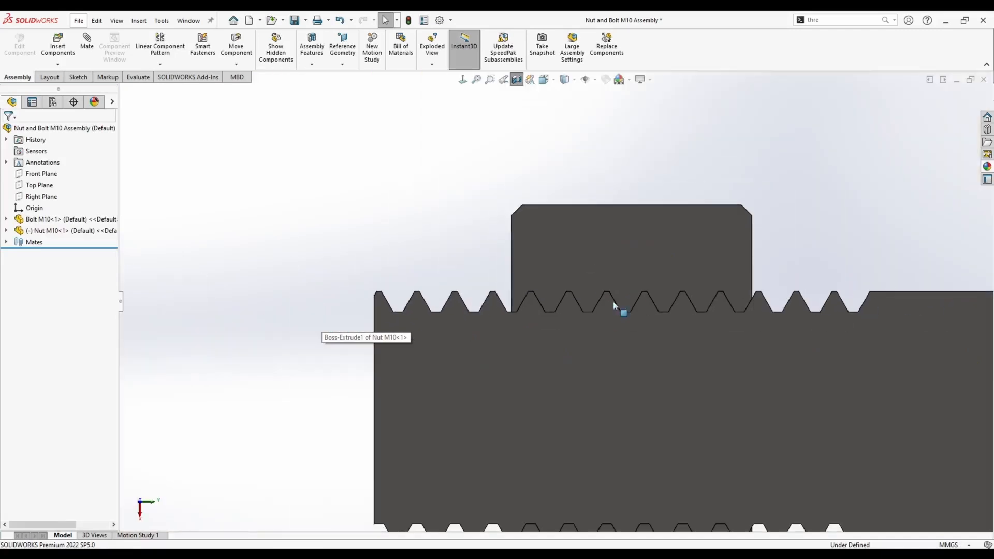
middle_click_drag(613, 306, 796, 426)
scroll(538, 331, "up", 2)
scroll(787, 373, "down", 2)
left_click(516, 79)
middle_click_drag(396, 165, 437, 297)
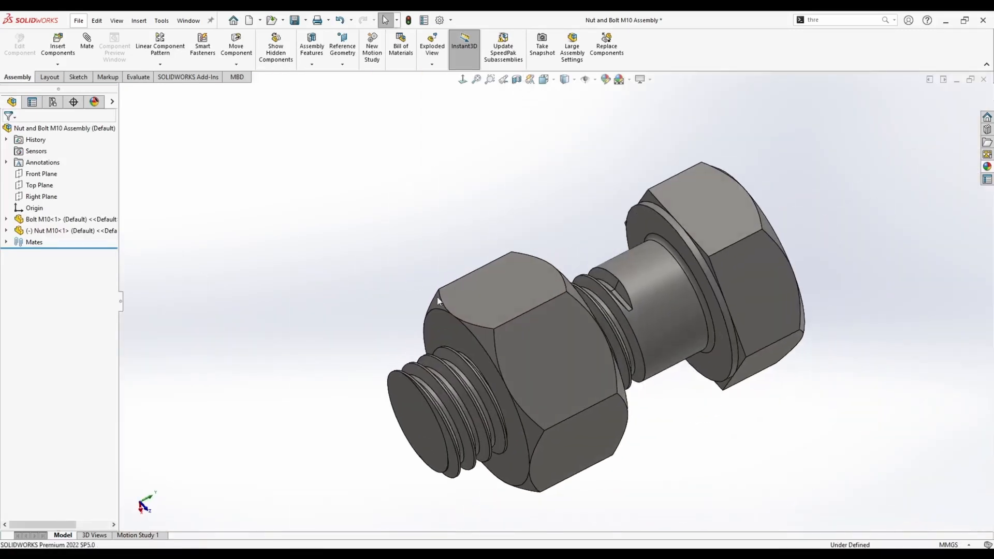
Screw the nut along the bolt toward the head, then deselect it and examine the threads around the nut.
scroll(557, 302, "up", 3)
middle_click_drag(556, 303, 589, 294)
scroll(604, 293, "down", 2)
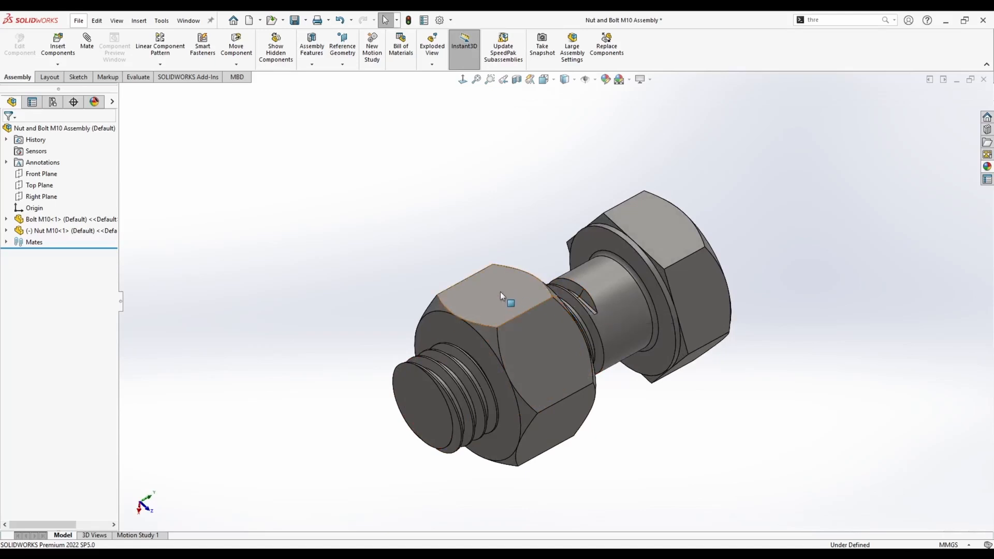
left_click_drag(500, 291, 429, 211)
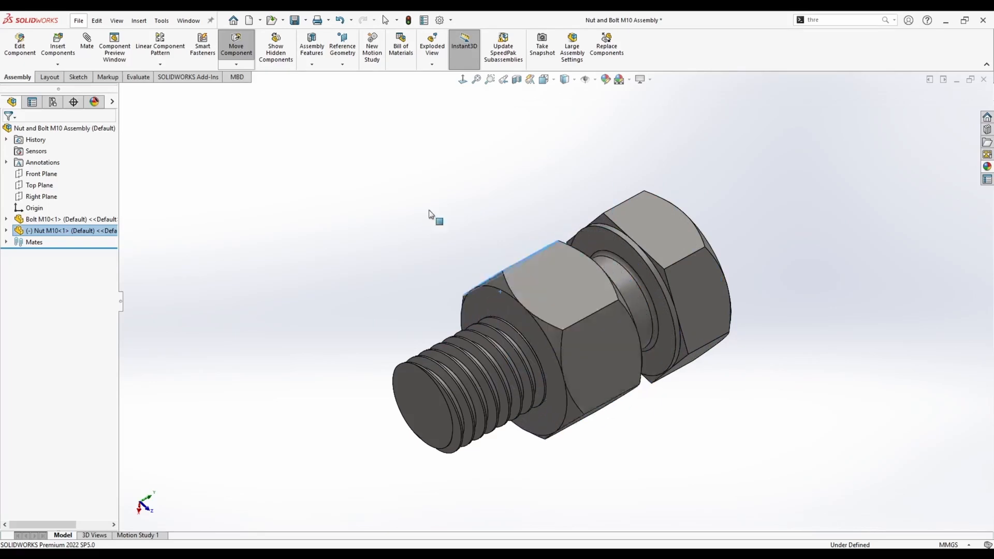
left_click(357, 272)
middle_click_drag(357, 273, 489, 340)
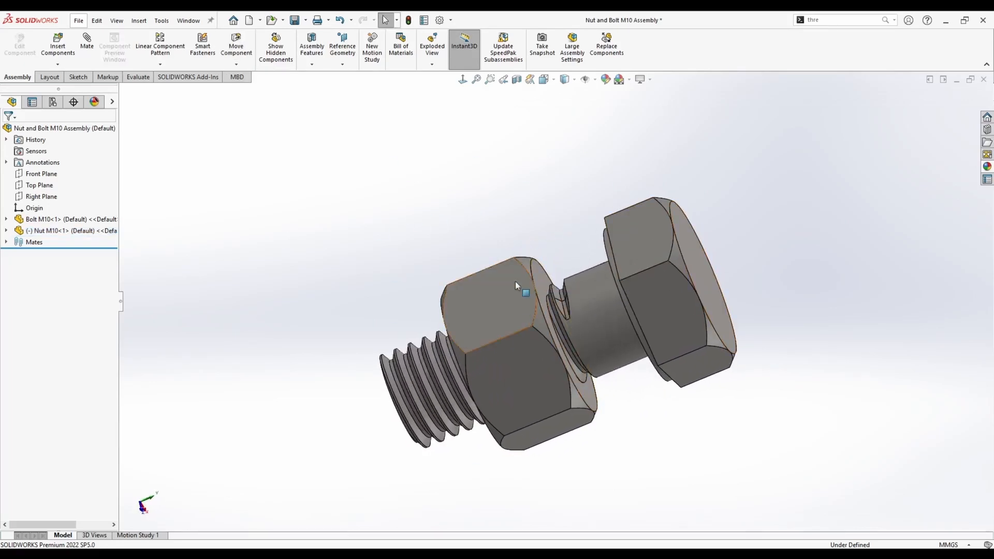
middle_click_drag(430, 329, 408, 292)
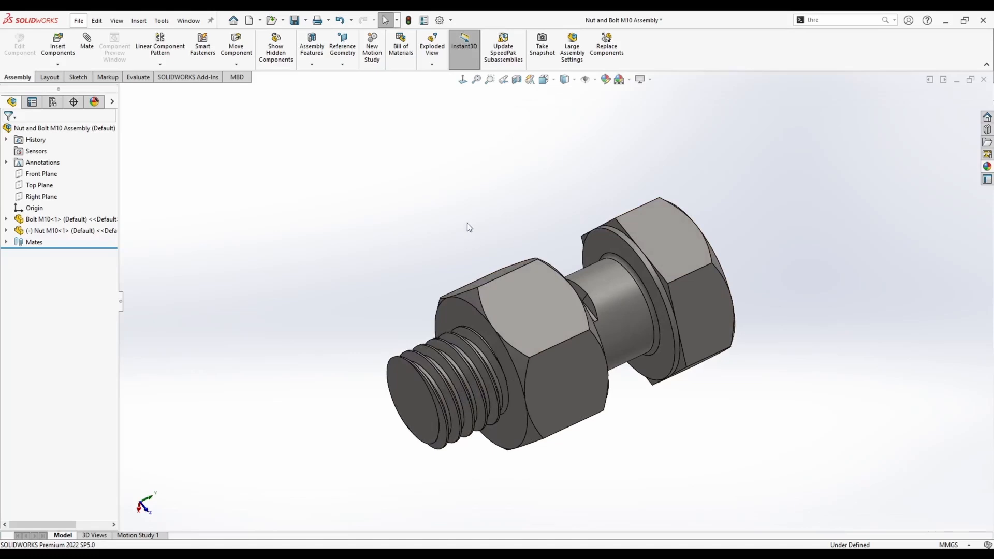
middle_click_drag(467, 222, 457, 224)
mouse_move(564, 315)
middle_mouse_down()
mouse_move(526, 316)
mouse_move(564, 315)
middle_mouse_up()
Measure the distance between the nut's inner end face and the underside of the bolt head.
left_click(145, 76)
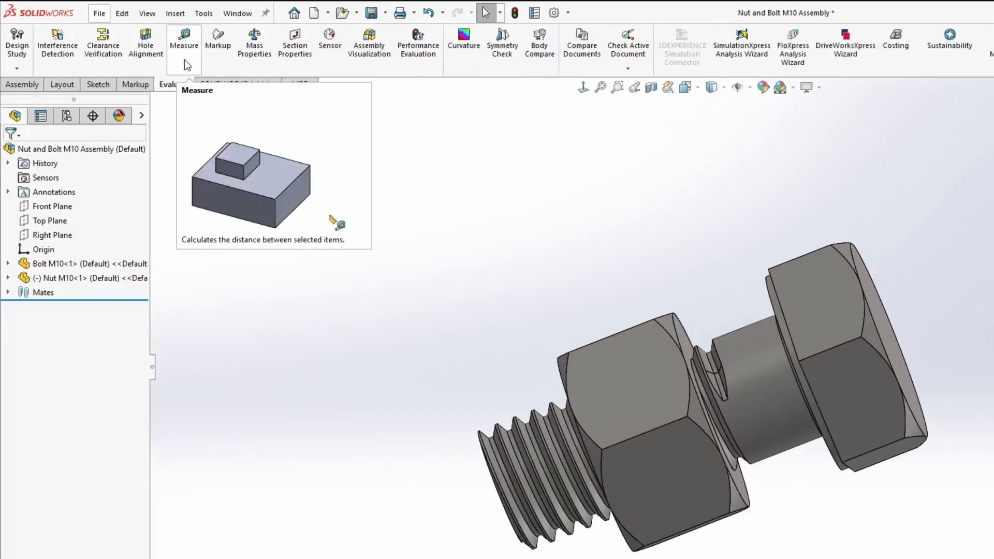
left_click(185, 60)
left_click(683, 335)
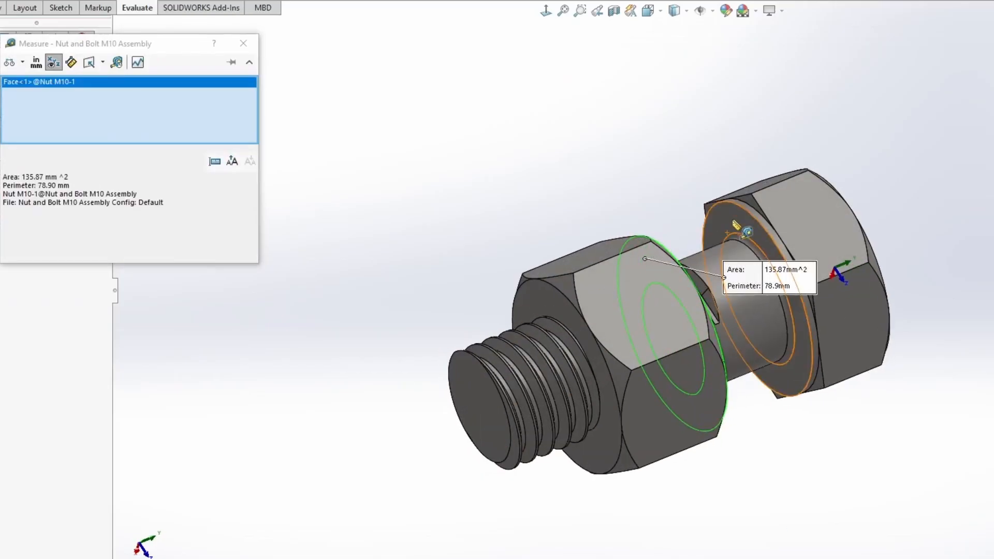
left_click(735, 224)
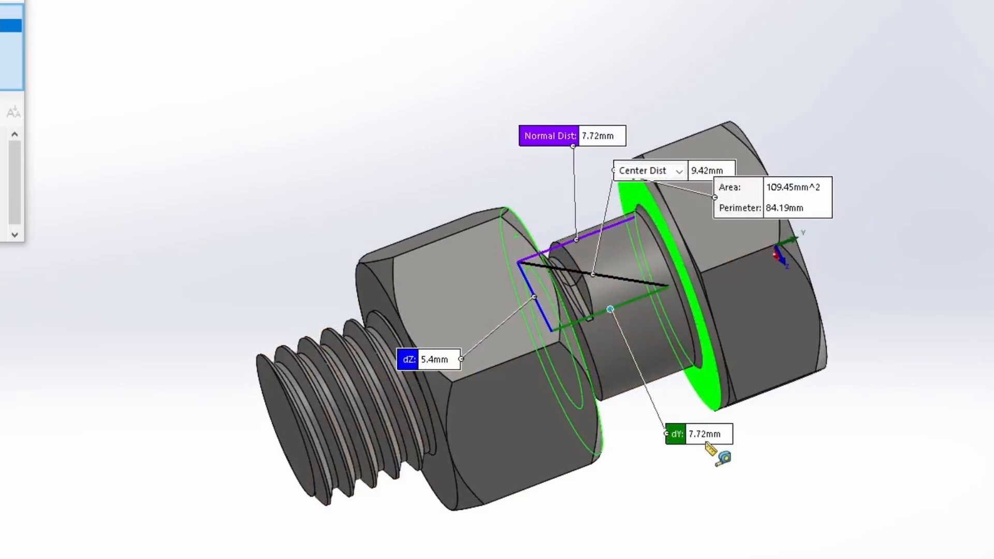
key("Escape")
With the nut at the bolt's free end, measure the gap between its inner face and the bolt head's underside.
middle_click_drag(652, 372, 595, 357)
middle_click_drag(363, 341, 623, 289)
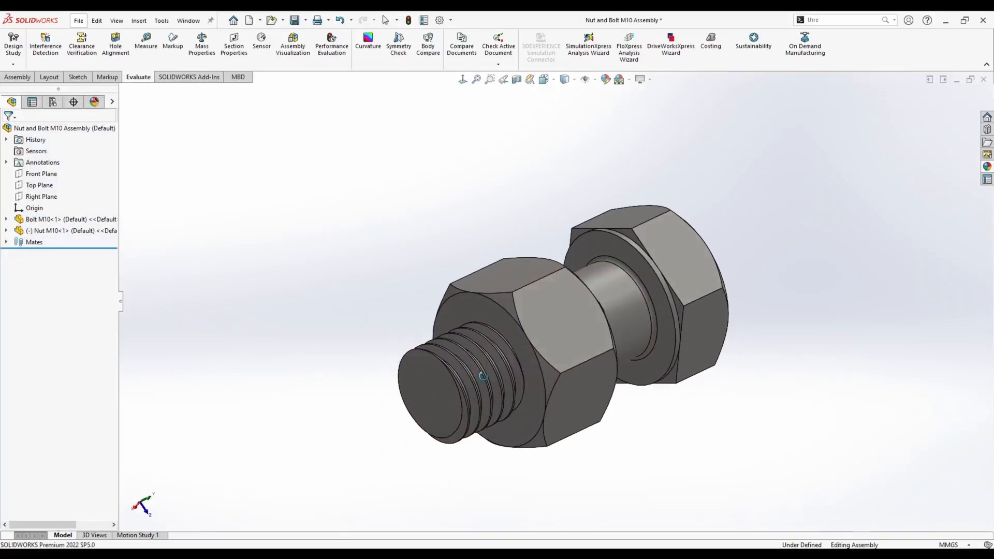
left_click(555, 299)
left_click(623, 288, "ctrl")
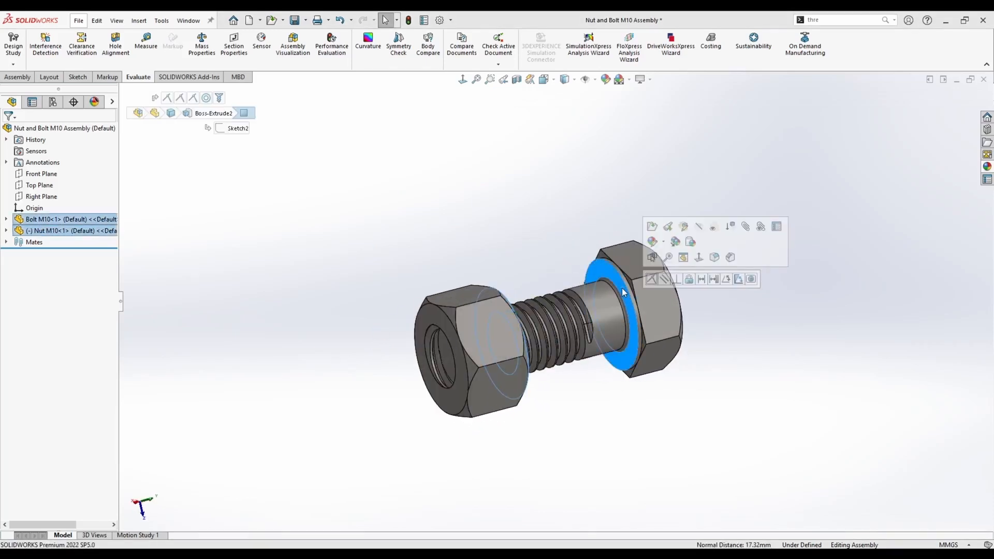
left_click(146, 41)
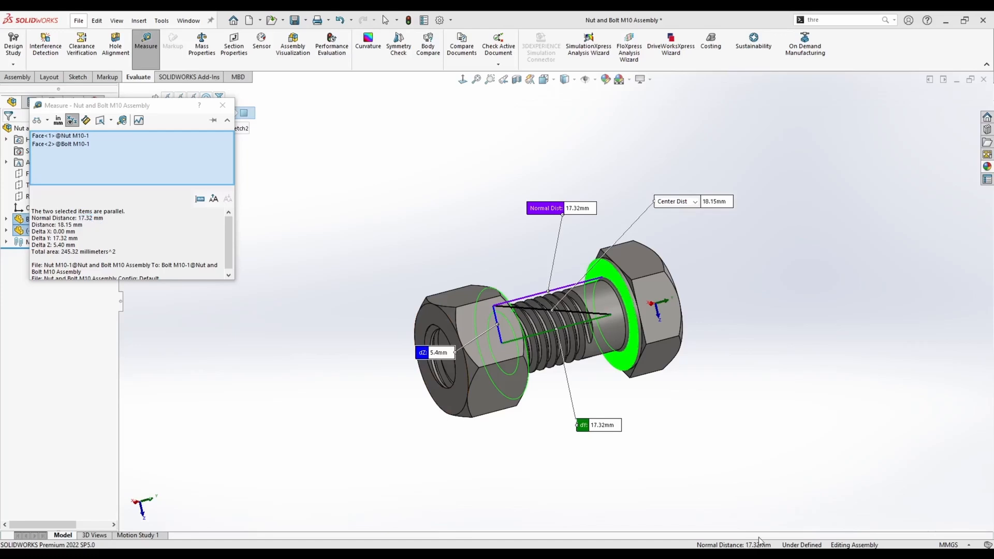
key("Escape")
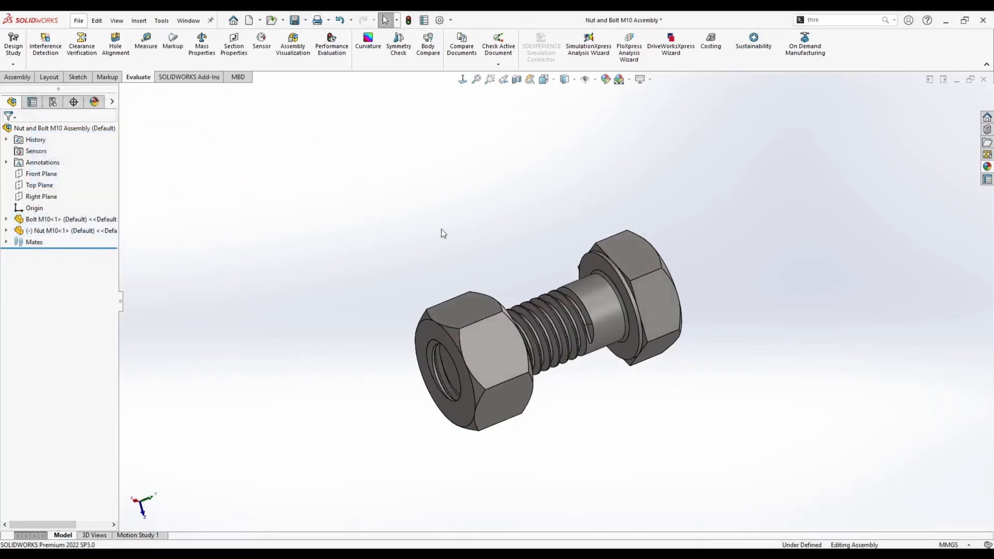
mouse_move(421, 223)
middle_mouse_down()
mouse_move(408, 253)
mouse_move(422, 227)
middle_mouse_up()
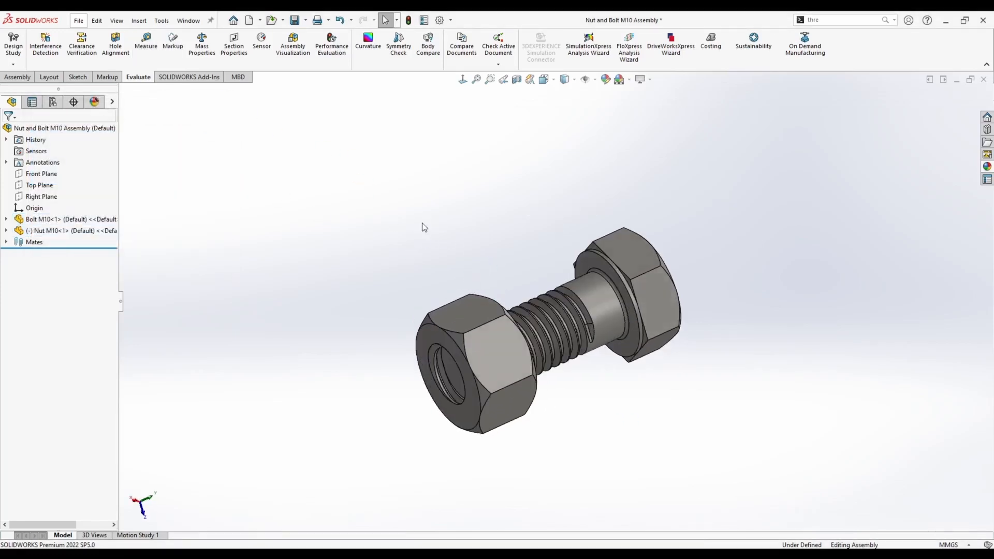
Add a limit distance mate between the bolt head's underside and the nut's facing end face, maximum 20.00 mm and minimum 7.00 mm.
left_click(17, 78)
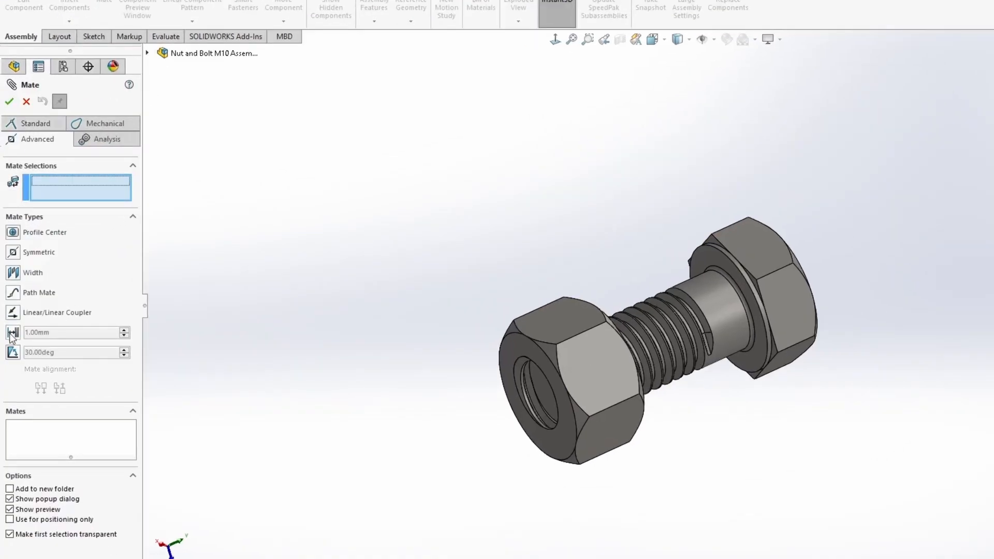
left_click(13, 334)
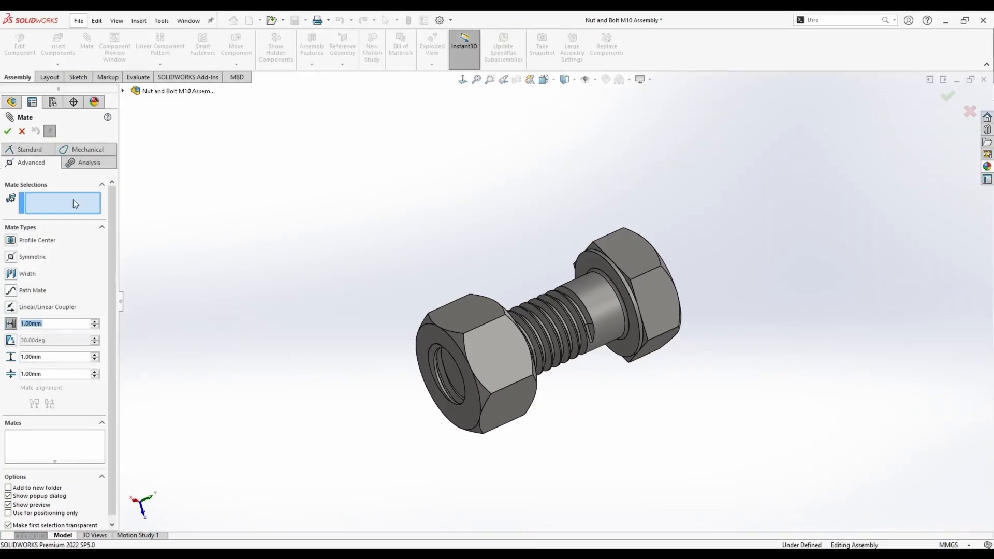
left_click(614, 269)
left_click(498, 337)
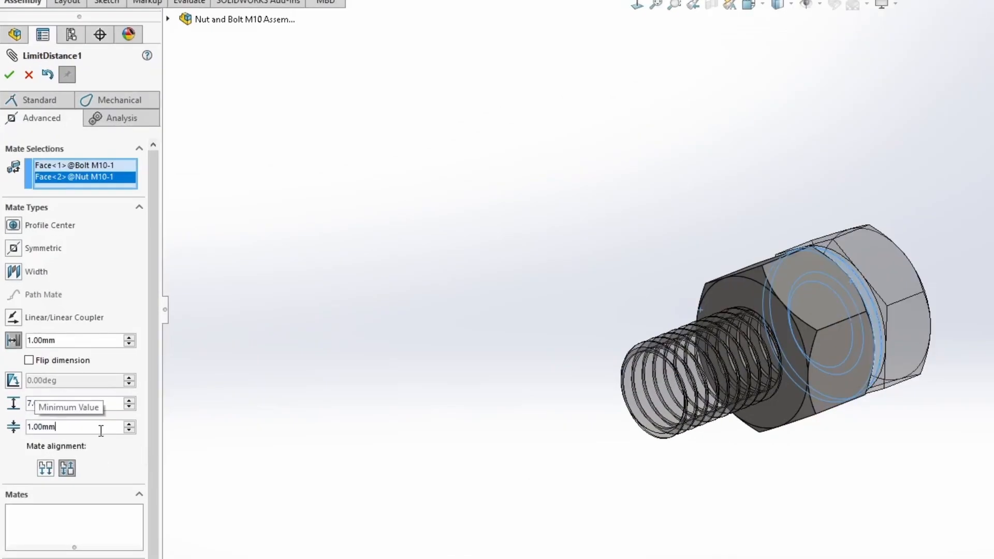
left_click_drag(73, 387, 20, 388)
key("BackSpace")
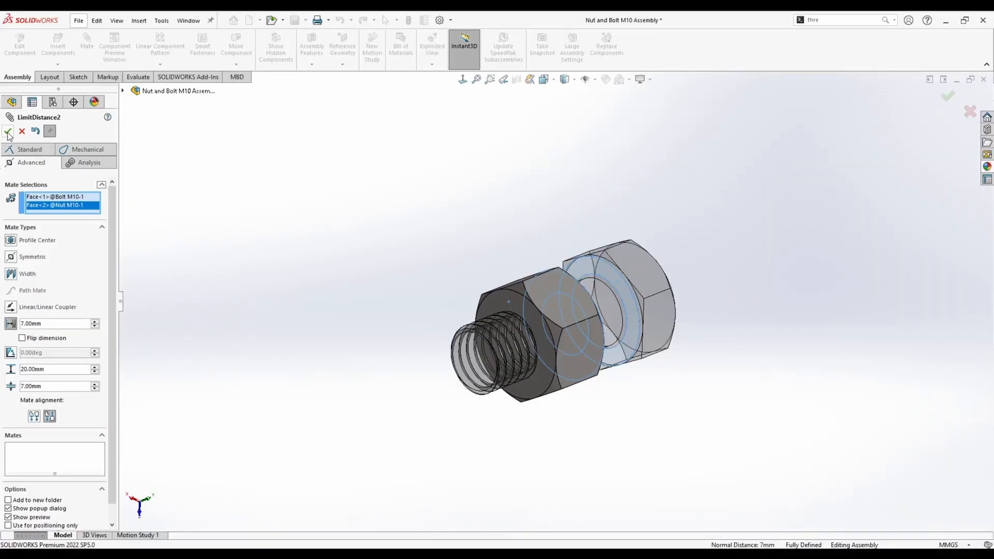
left_click(8, 132)
left_click(8, 132)
Run the nut back and forth along the bolt to test both travel limits, ending near the head.
middle_click_drag(261, 284, 531, 330)
left_click_drag(495, 257, 611, 372)
middle_click_drag(611, 373, 611, 365)
left_click_drag(558, 363, 485, 281)
left_click_drag(523, 203, 527, 469)
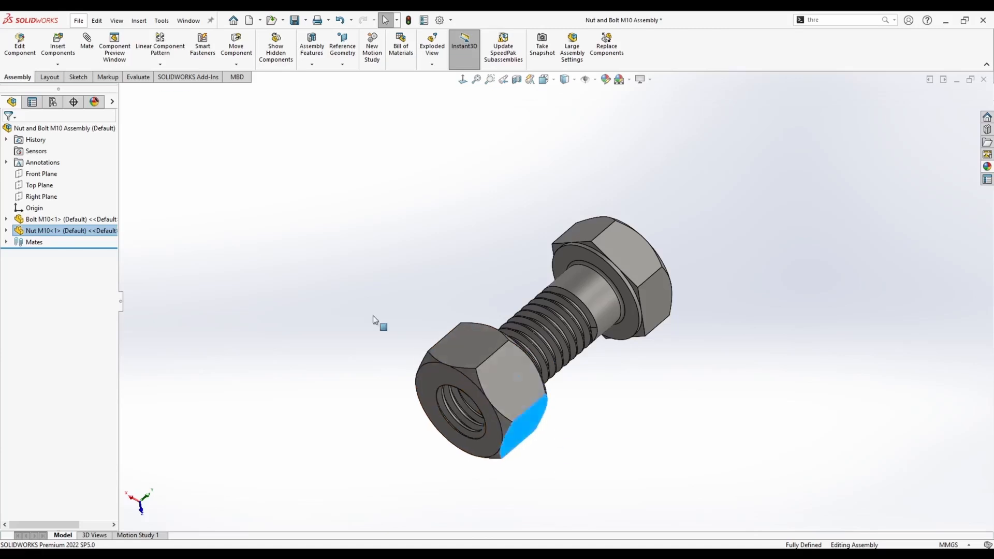
left_click_drag(373, 319, 433, 228)
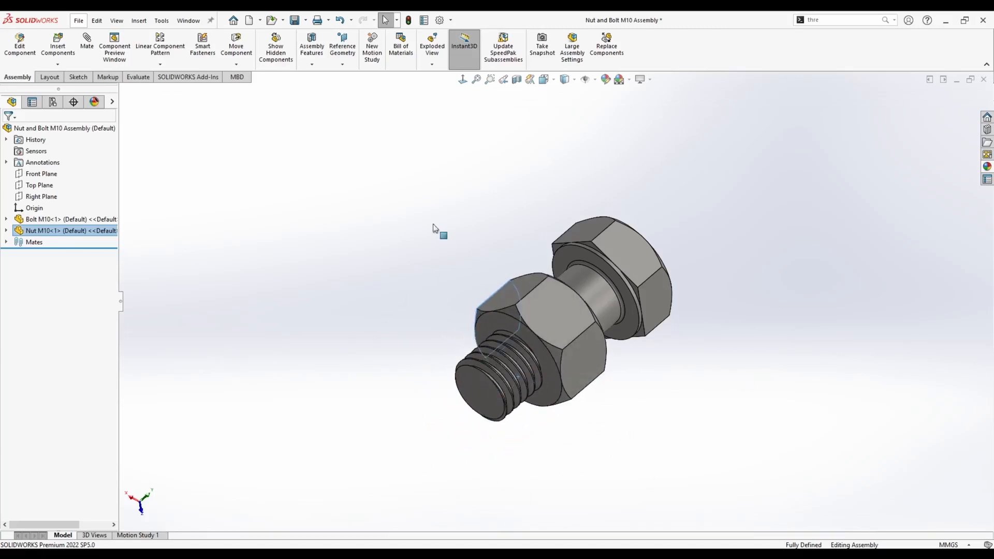
Select the bolt head's underside and the nut's facing face to check the distance between them, then clear the selection.
left_click(574, 195)
middle_click_drag(574, 194, 502, 222)
left_click(555, 289)
middle_click_drag(555, 289, 502, 278)
left_click(610, 278, "ctrl")
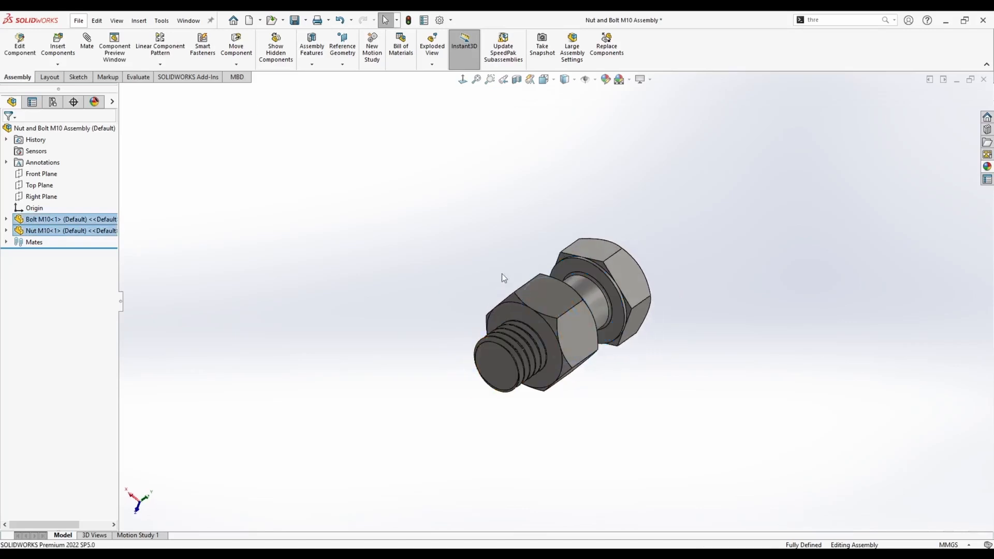
left_click(581, 269)
middle_click_drag(582, 269, 535, 292)
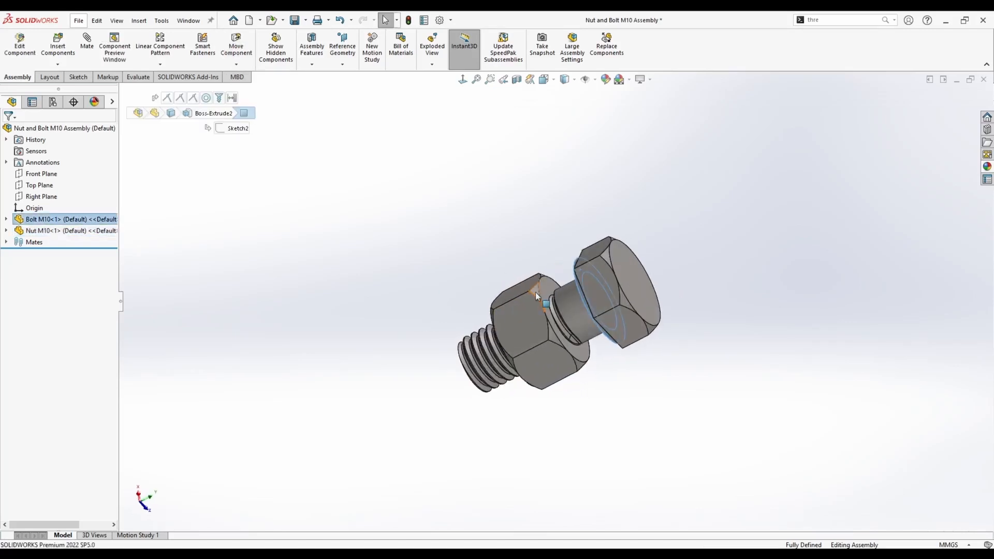
left_click(543, 297, "ctrl")
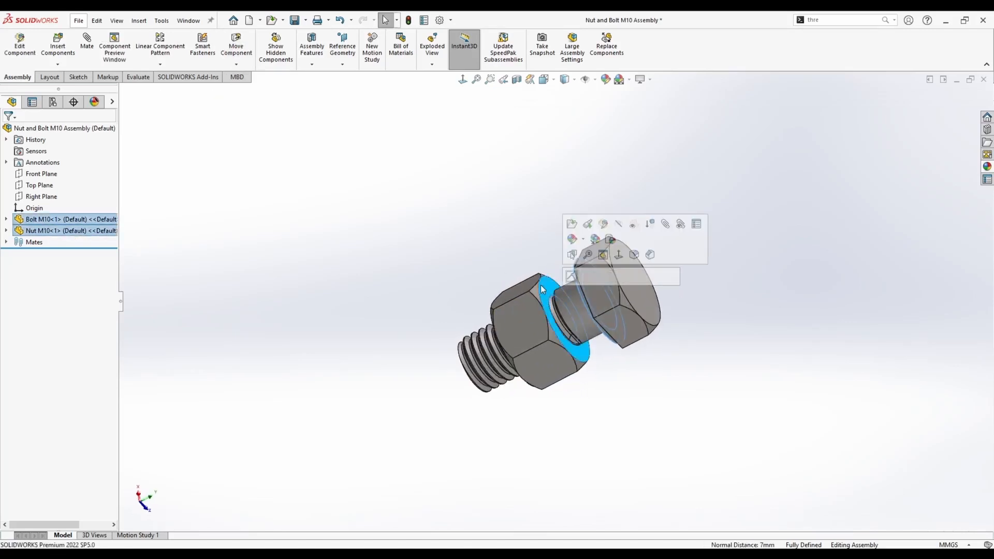
left_click(636, 433)
middle_click_drag(637, 434, 624, 442)
key("space")
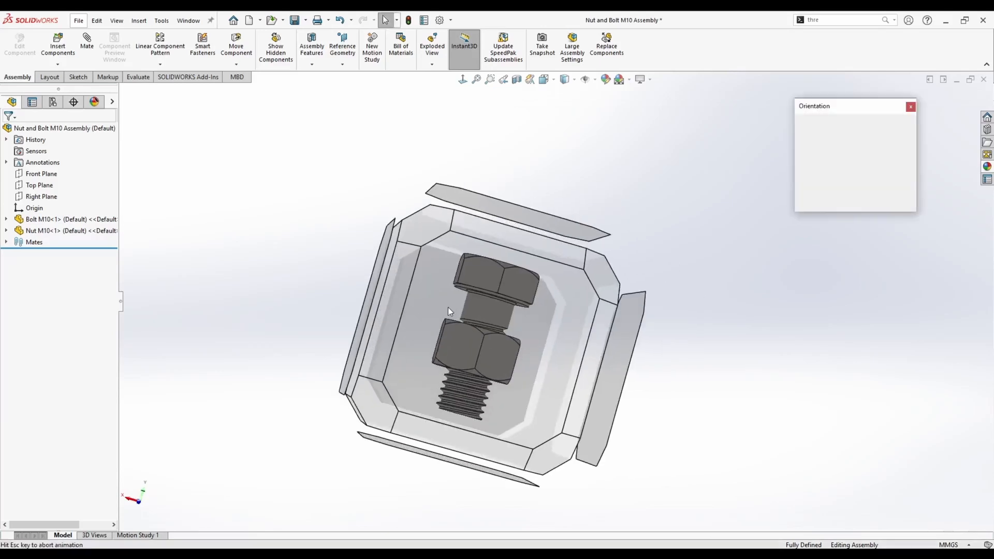
left_click(368, 244)
middle_click_drag(332, 303, 367, 219)
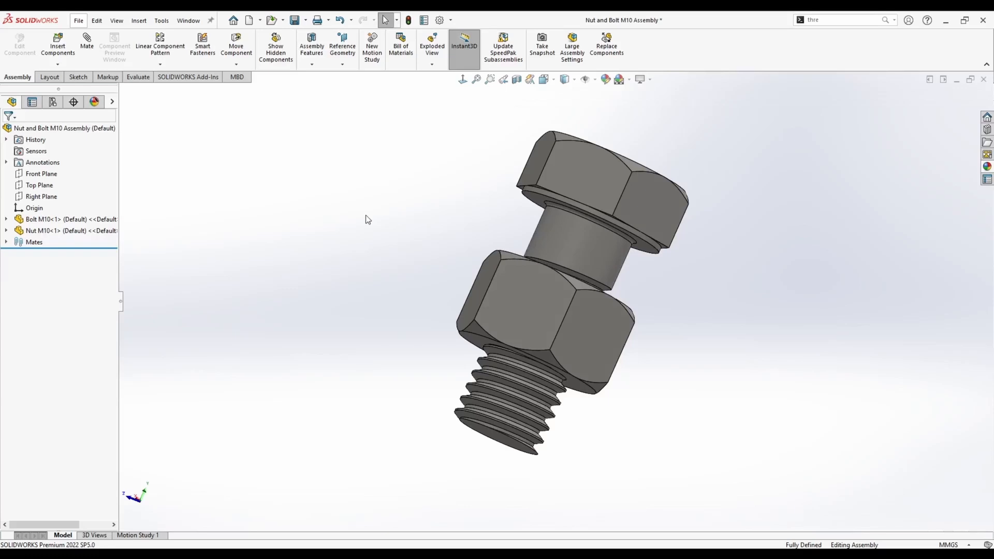